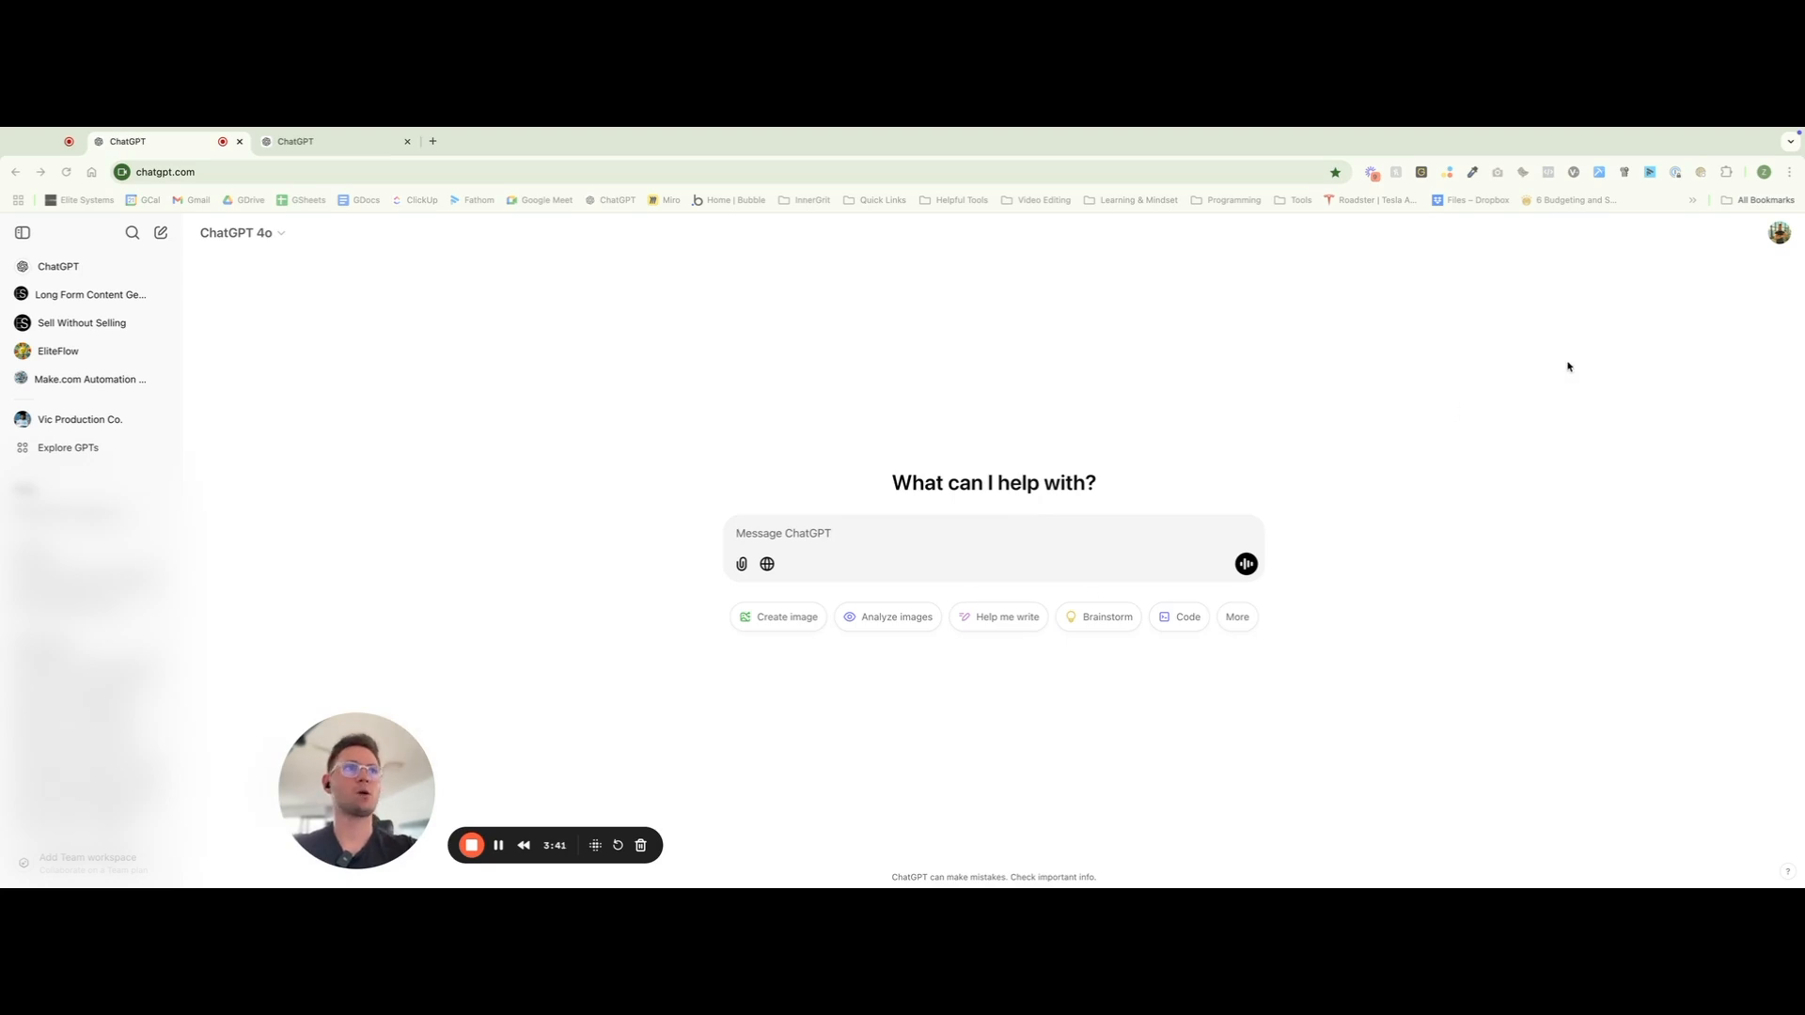
Open the list of own GPTs and start creating a new GPT
click(1780, 233)
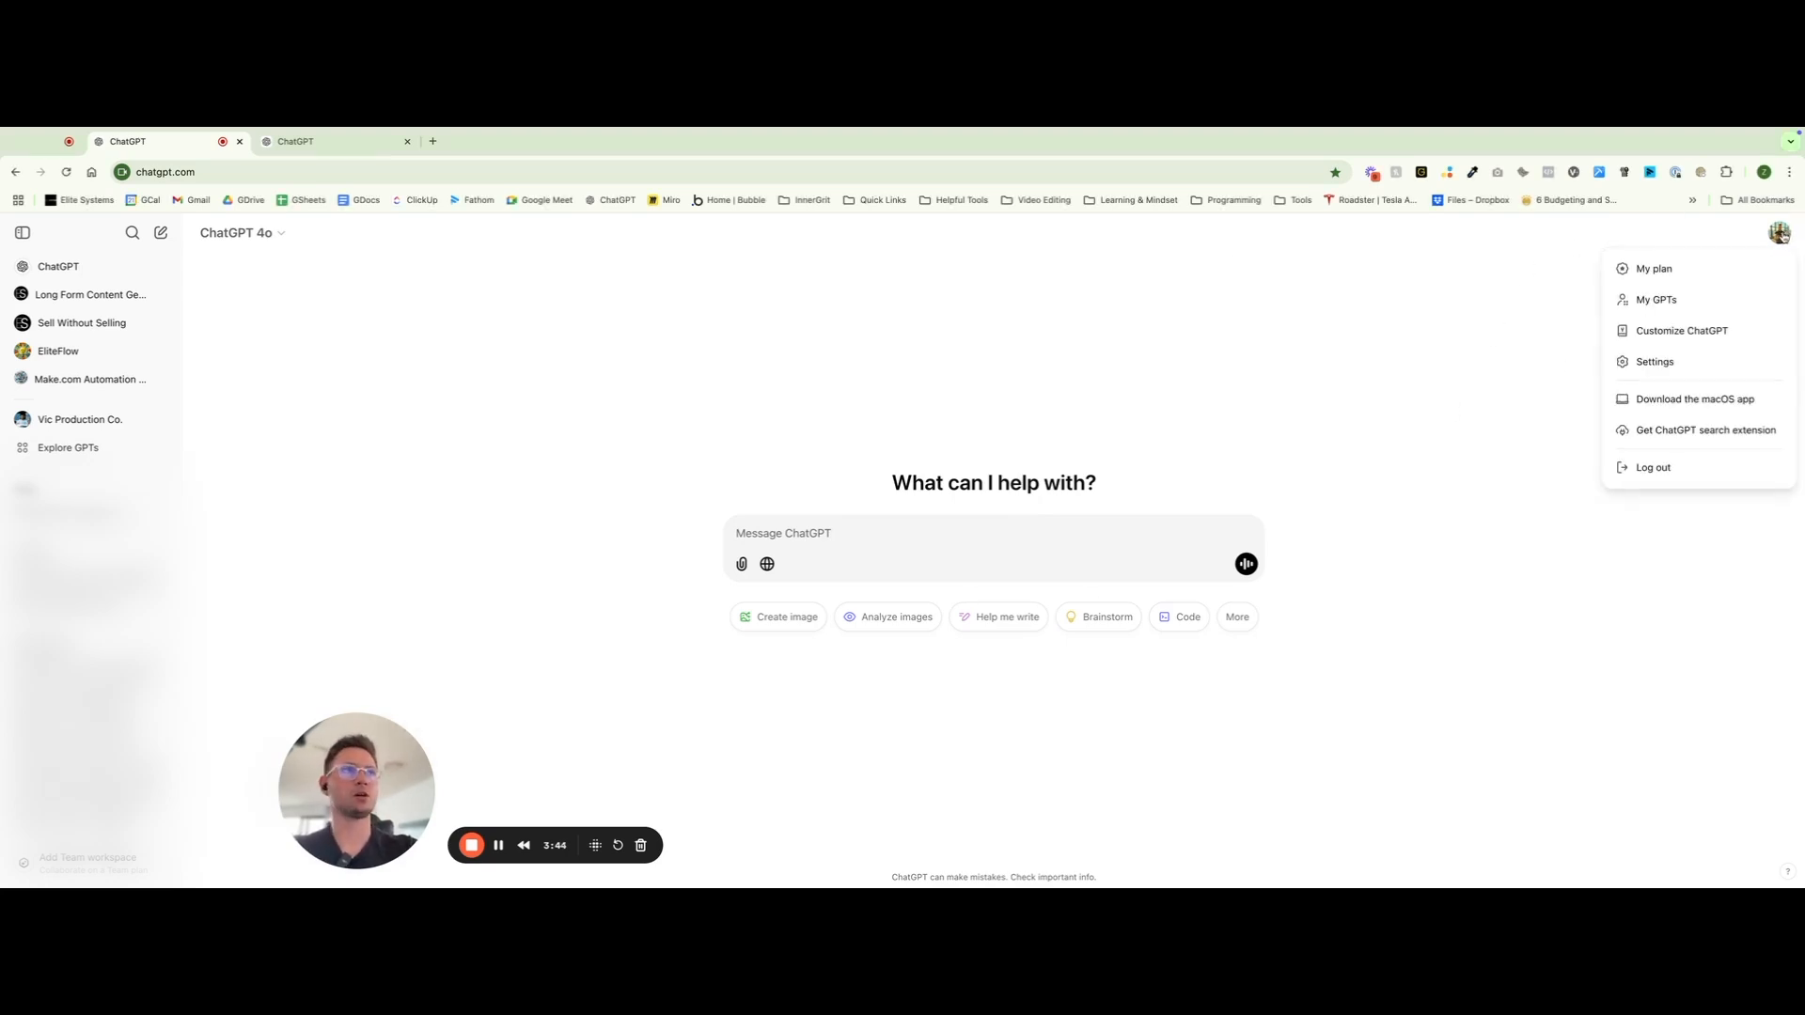
click(1640, 310)
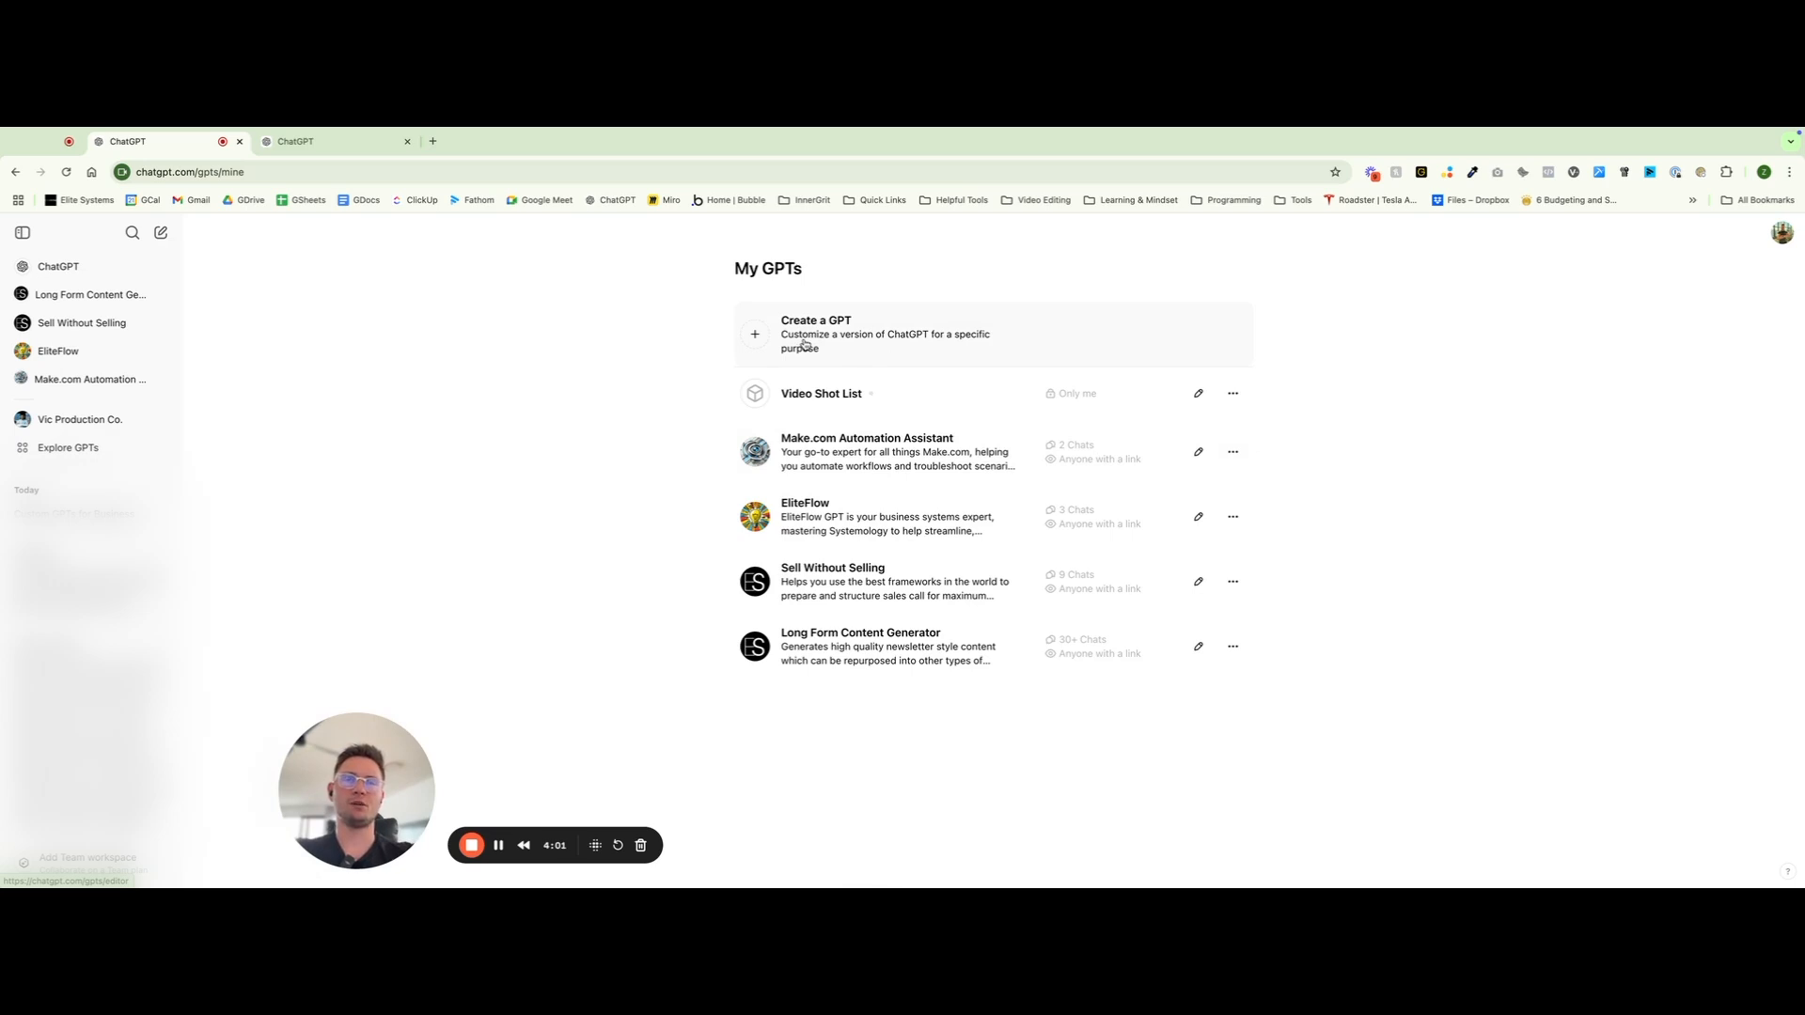
key(super+Tab)
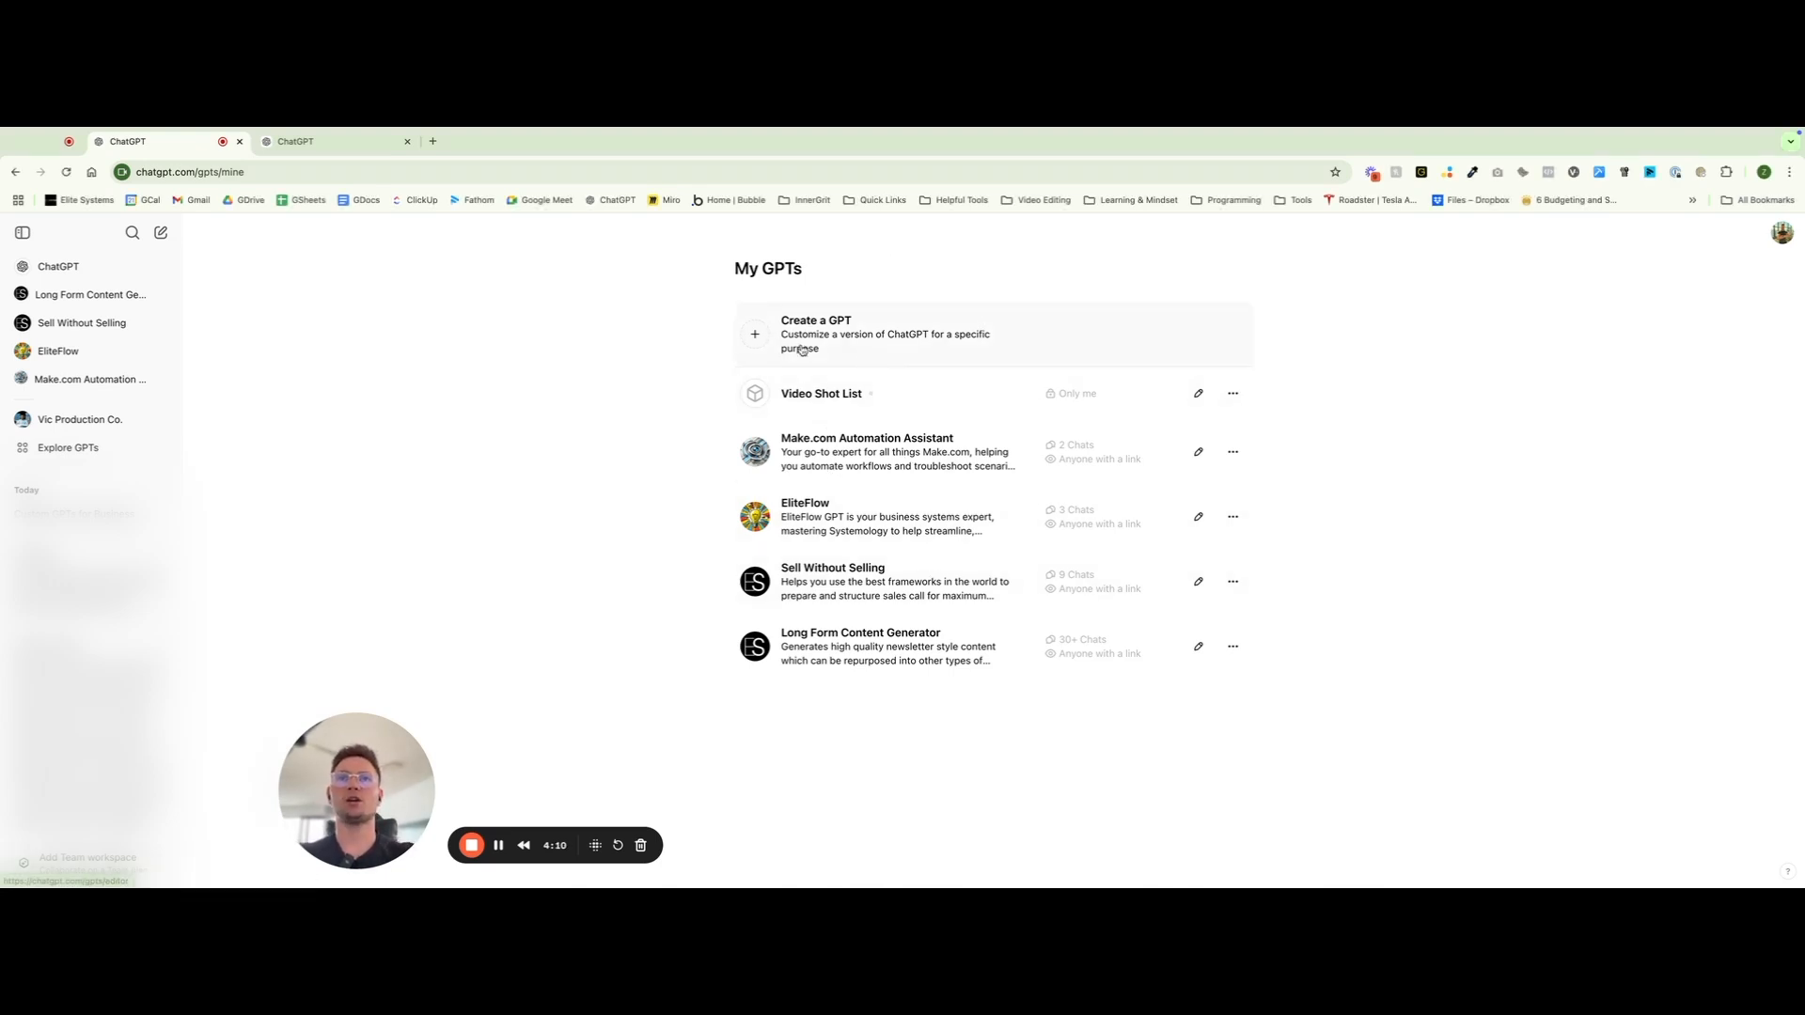
click(766, 337)
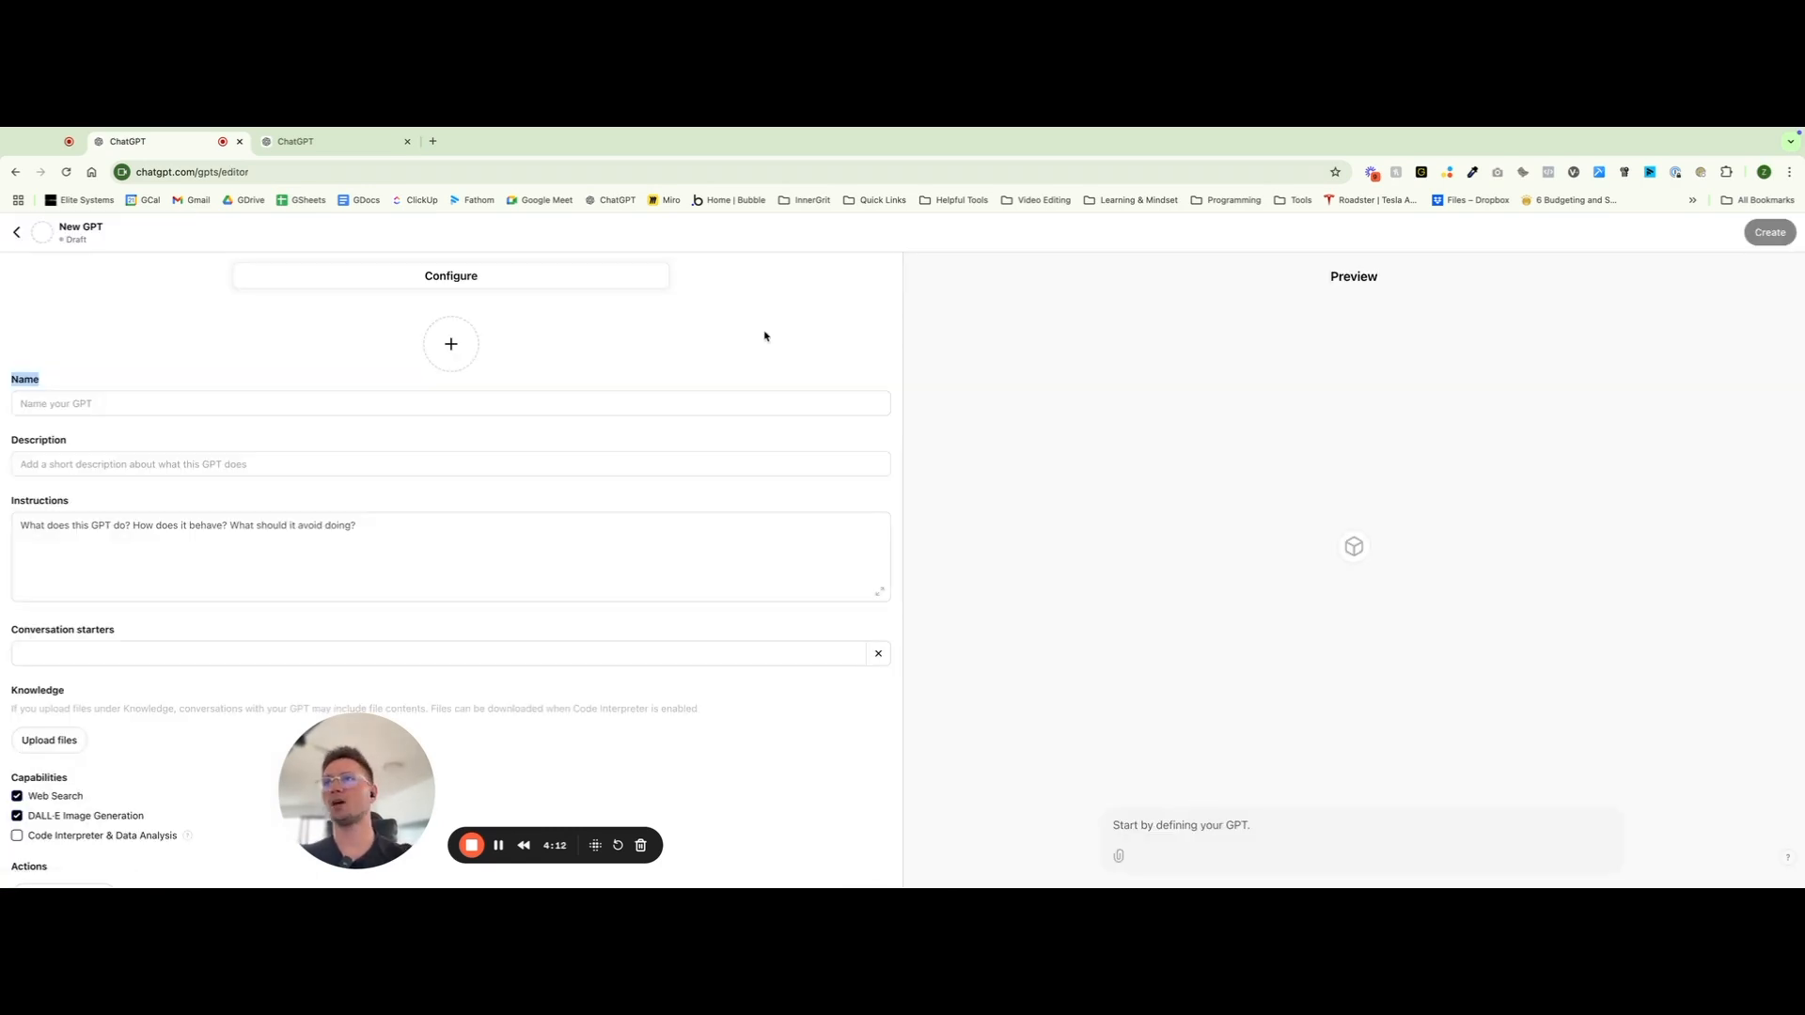
scroll(406, 737, down, 1)
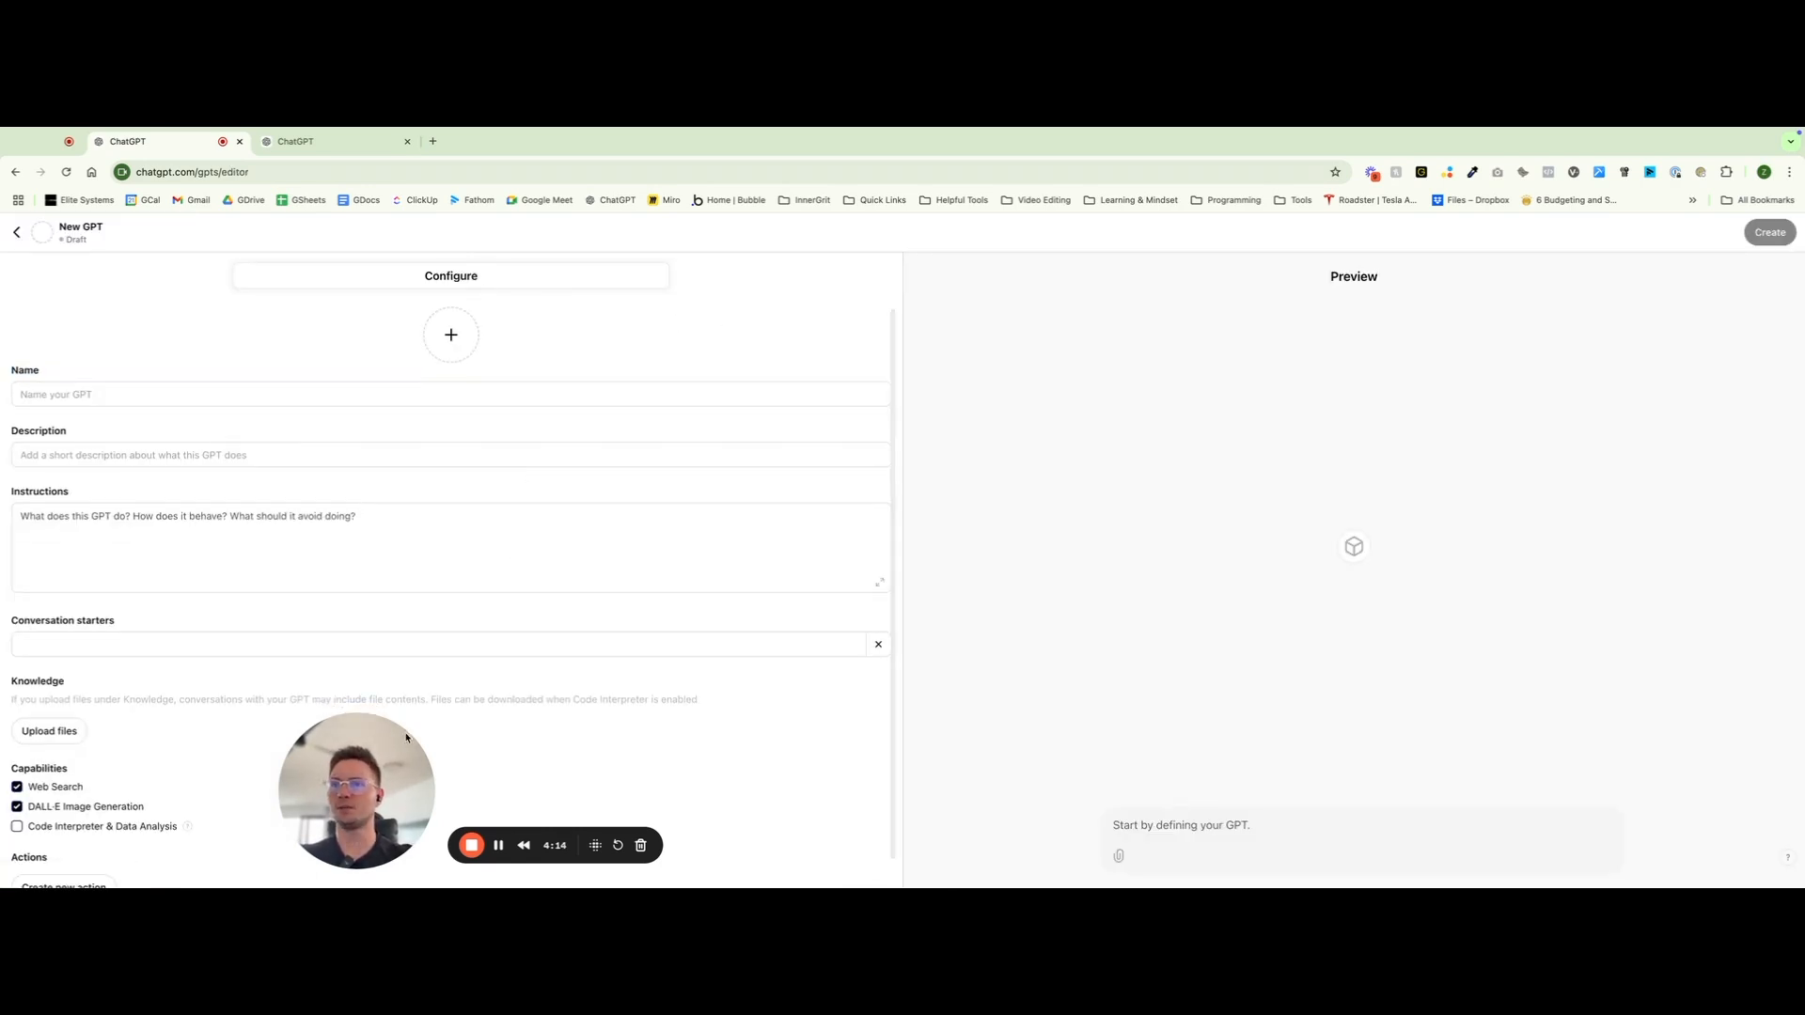
drag(406, 737, 1033, 727)
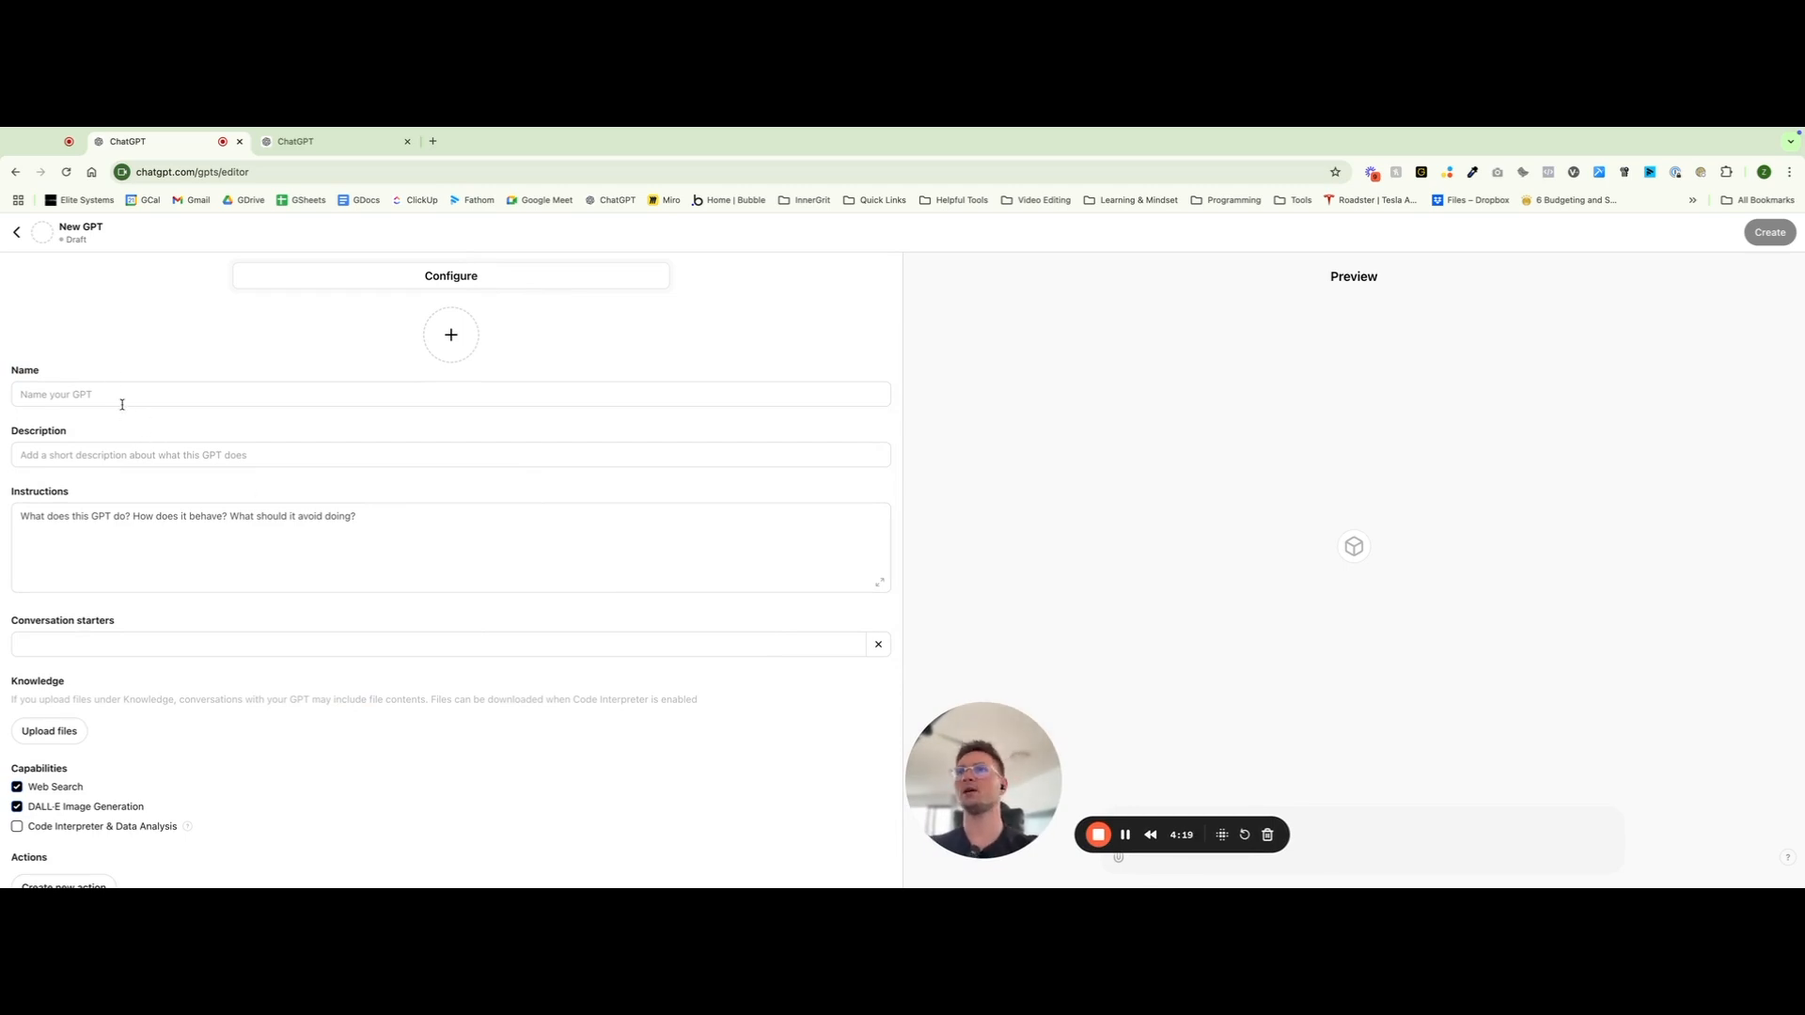
click(434, 337)
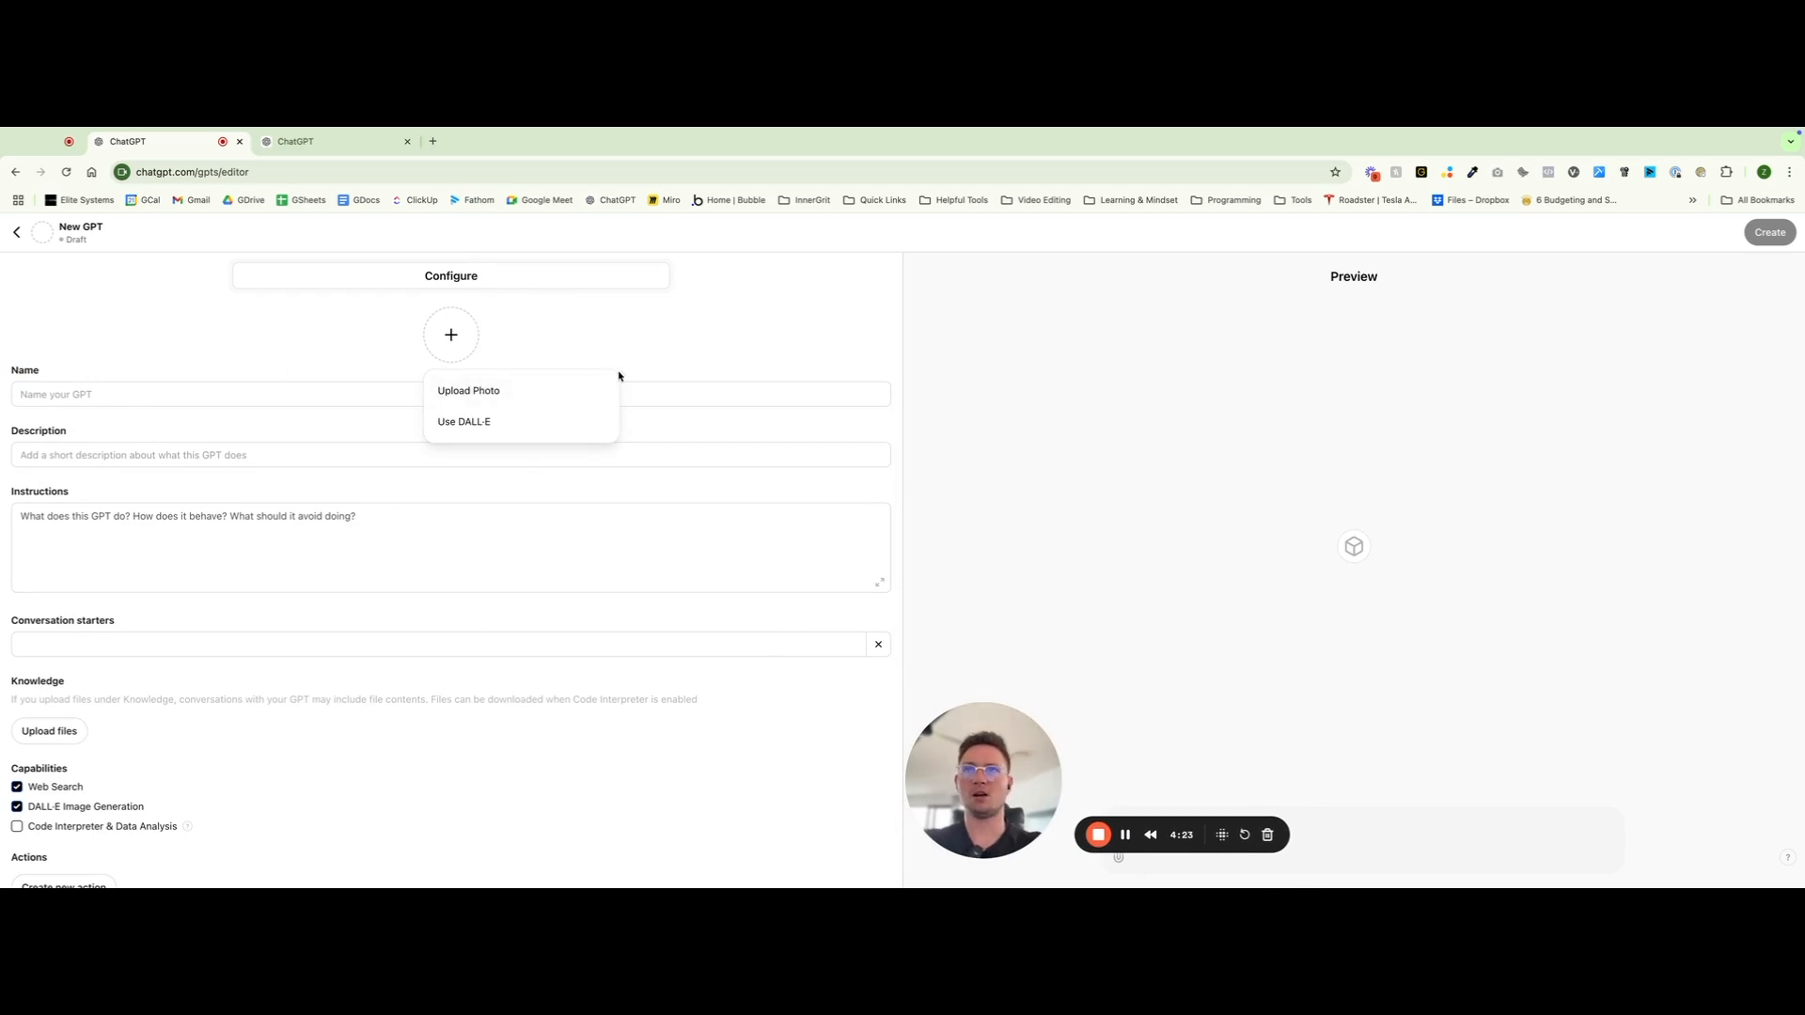
click(656, 375)
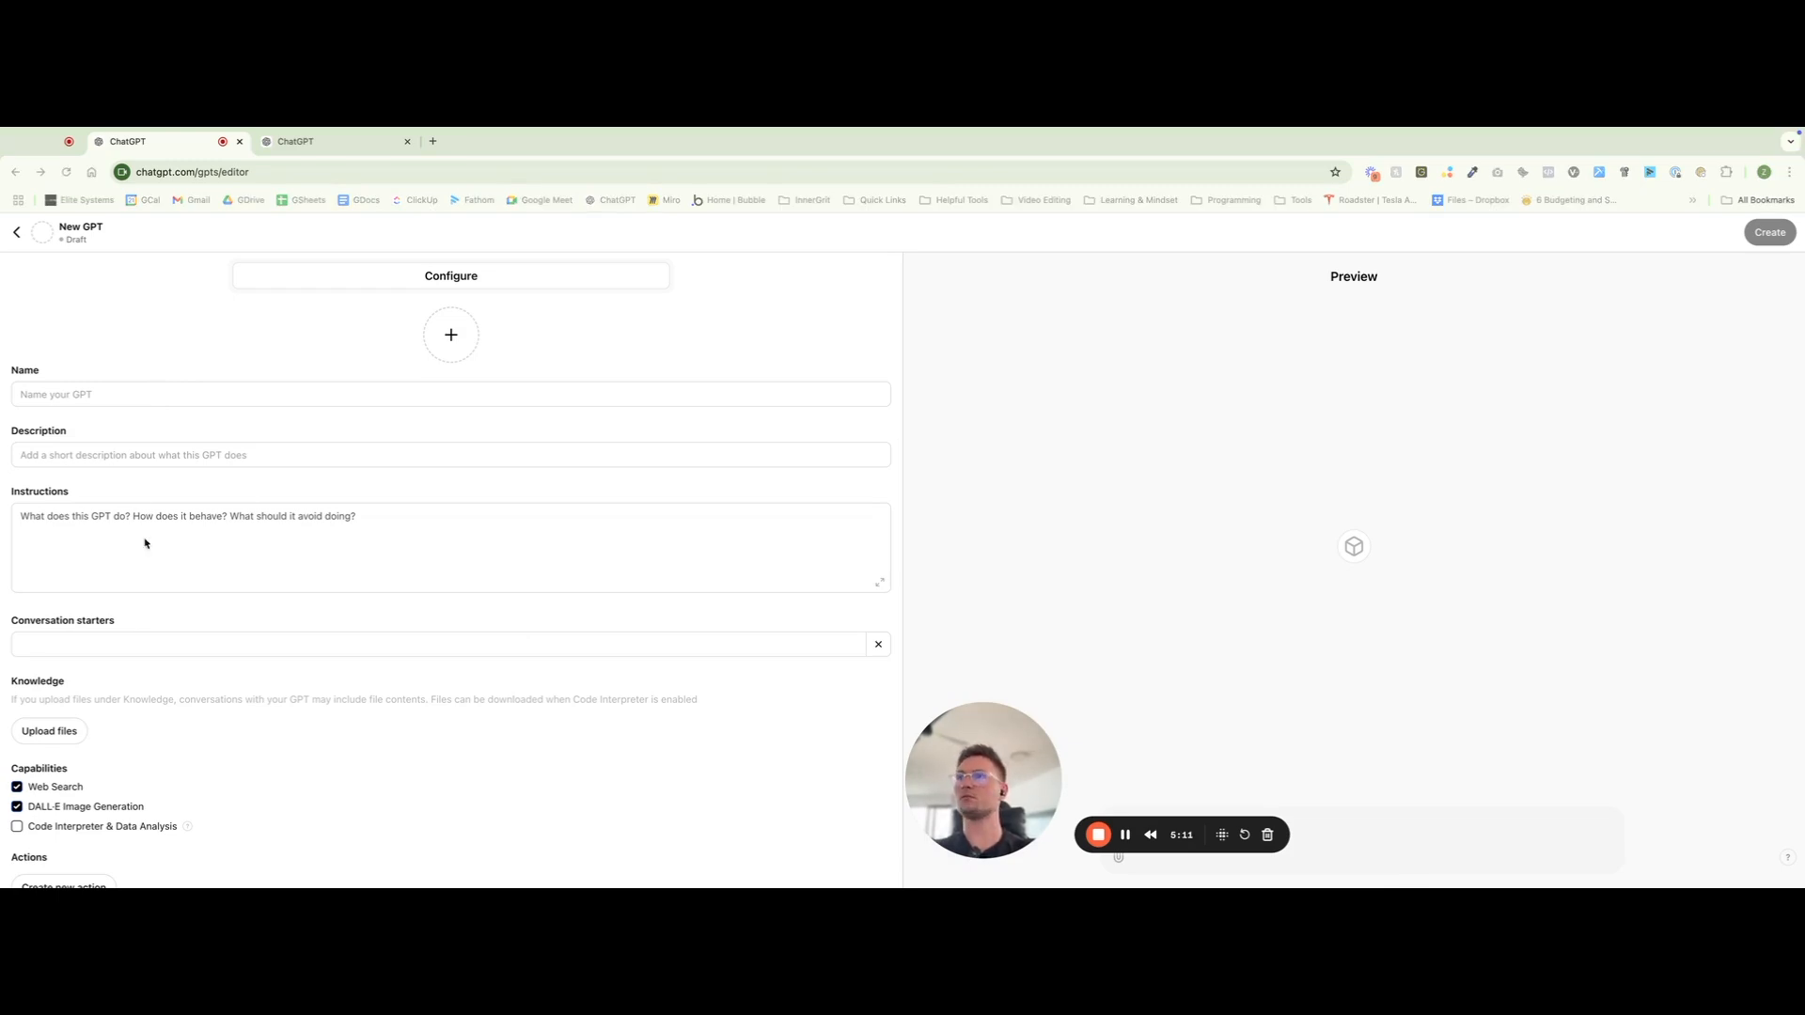
Name the new GPT "Customer Support Agent" and generate its profile picture with DALL-E
click(102, 392)
text(Customer Support Agent)
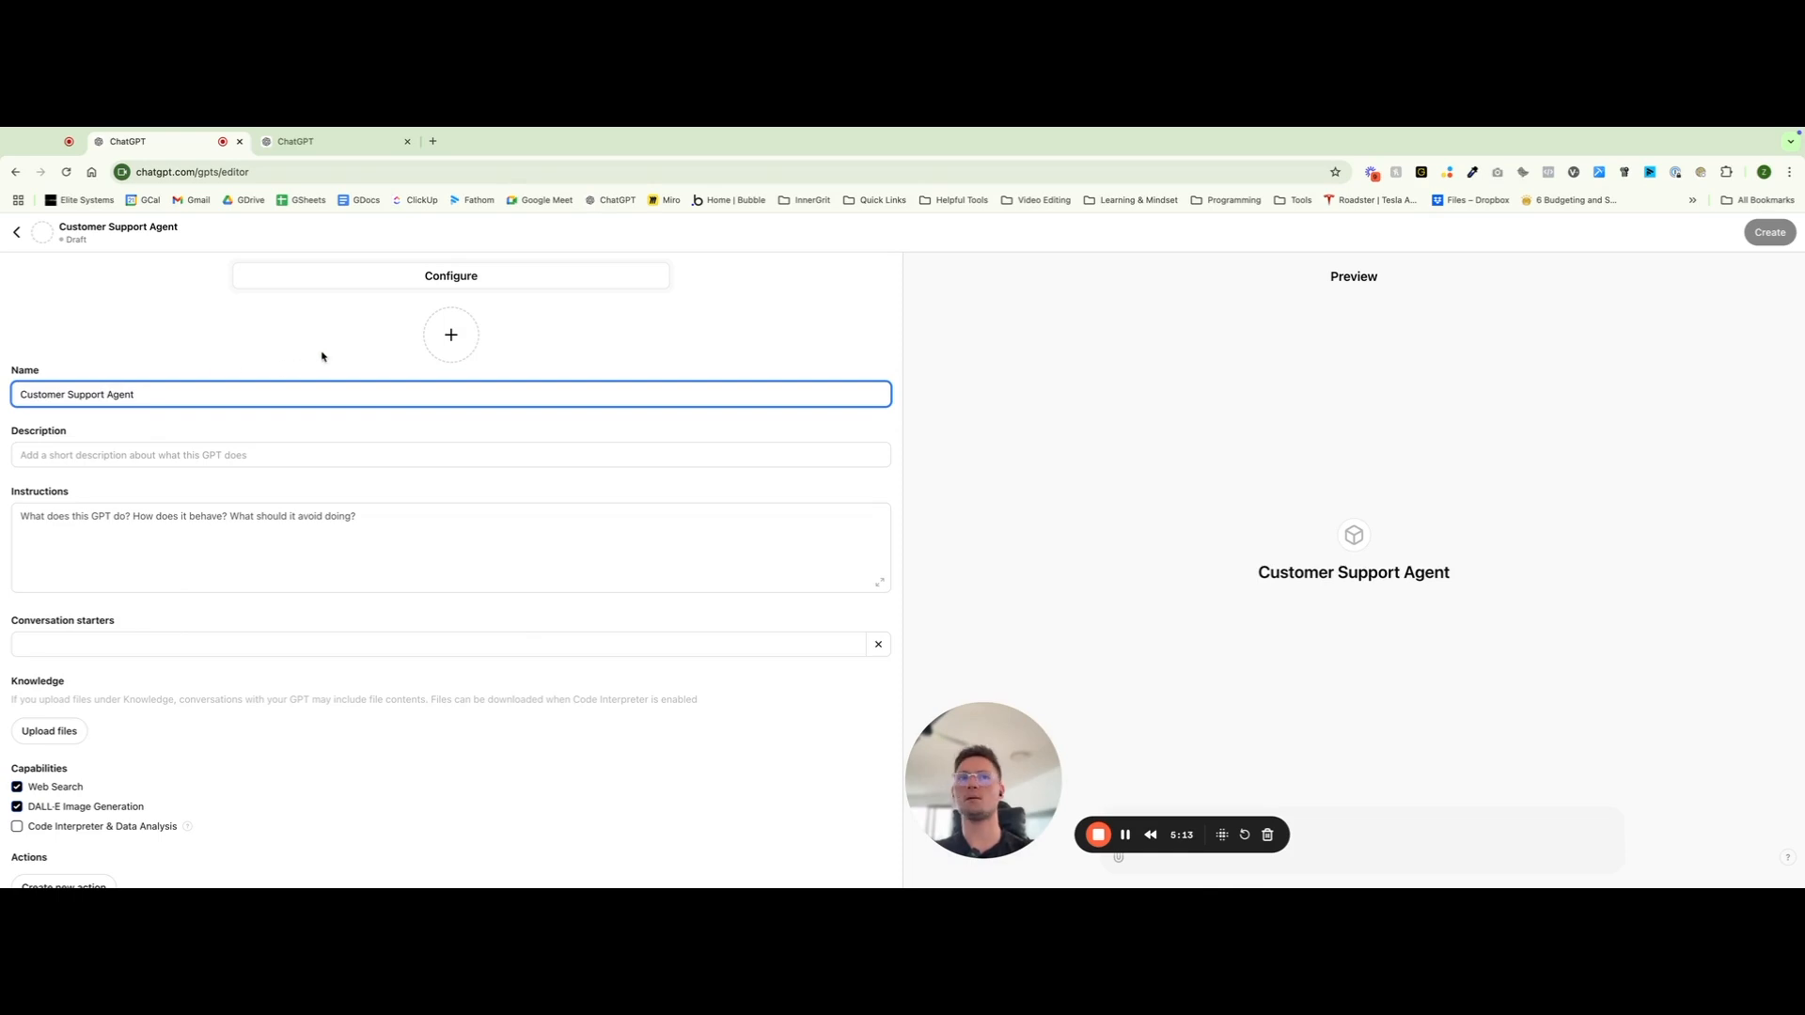
click(437, 340)
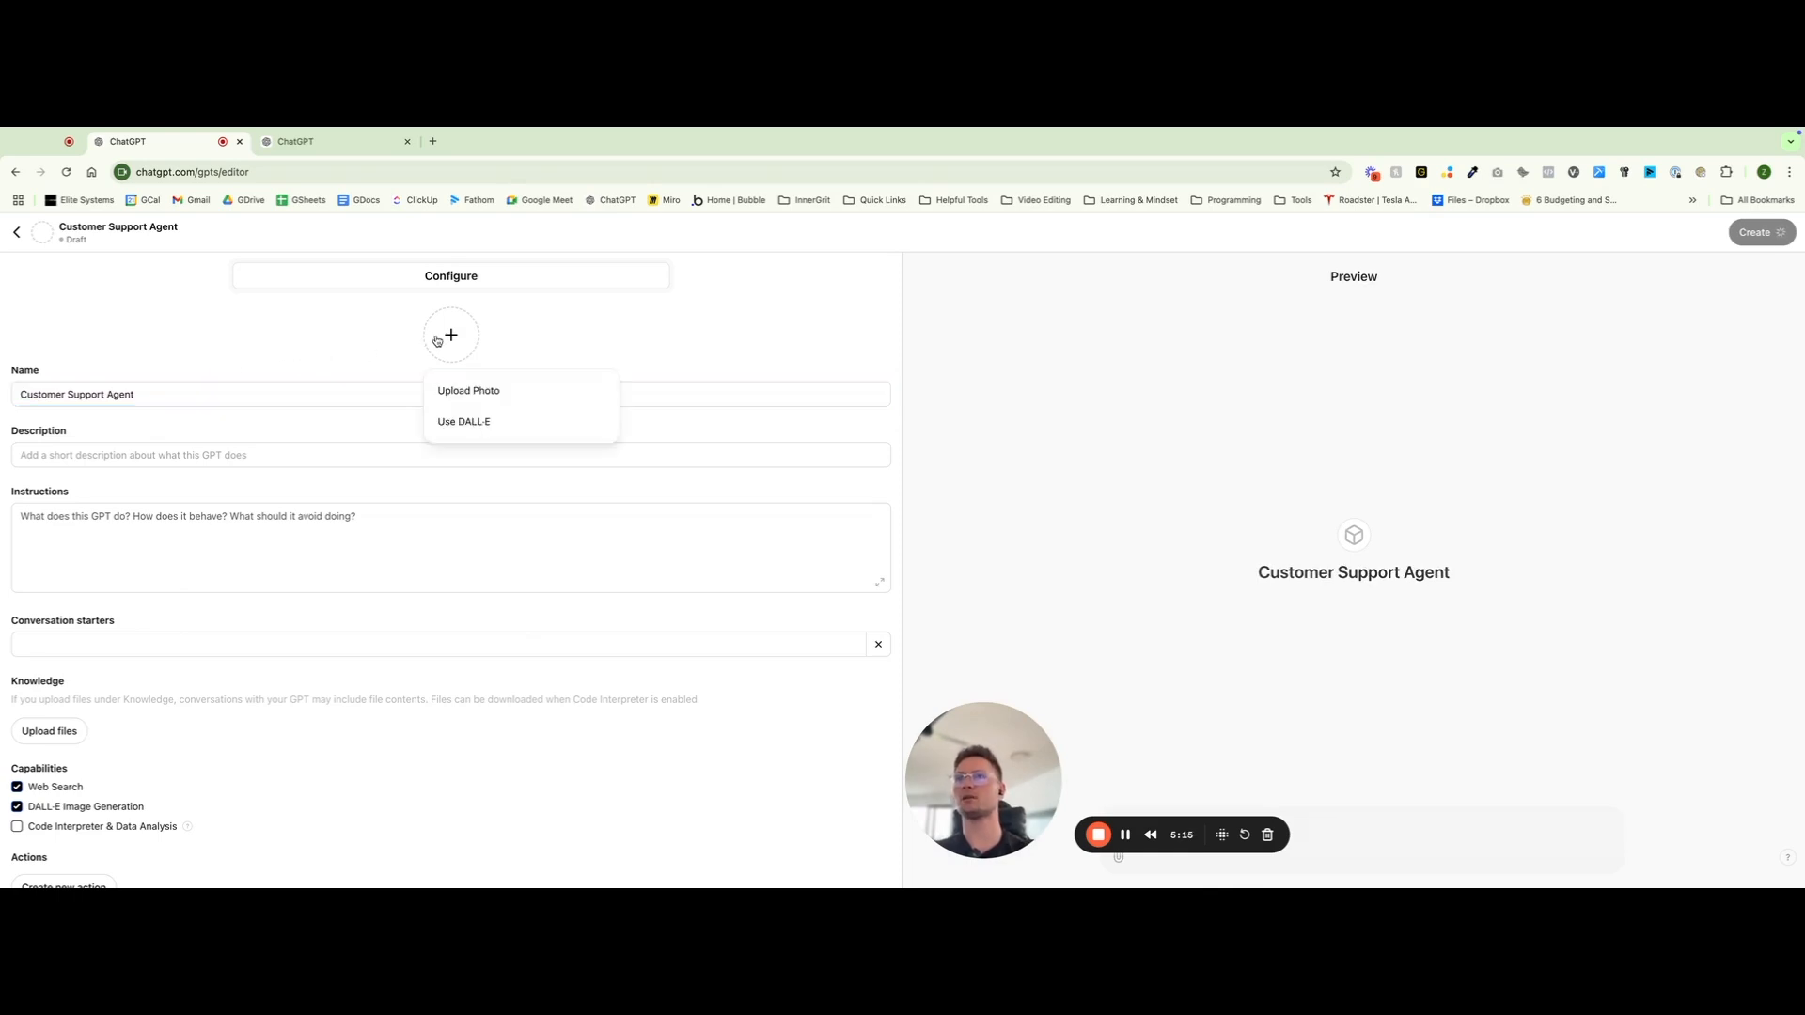
click(477, 423)
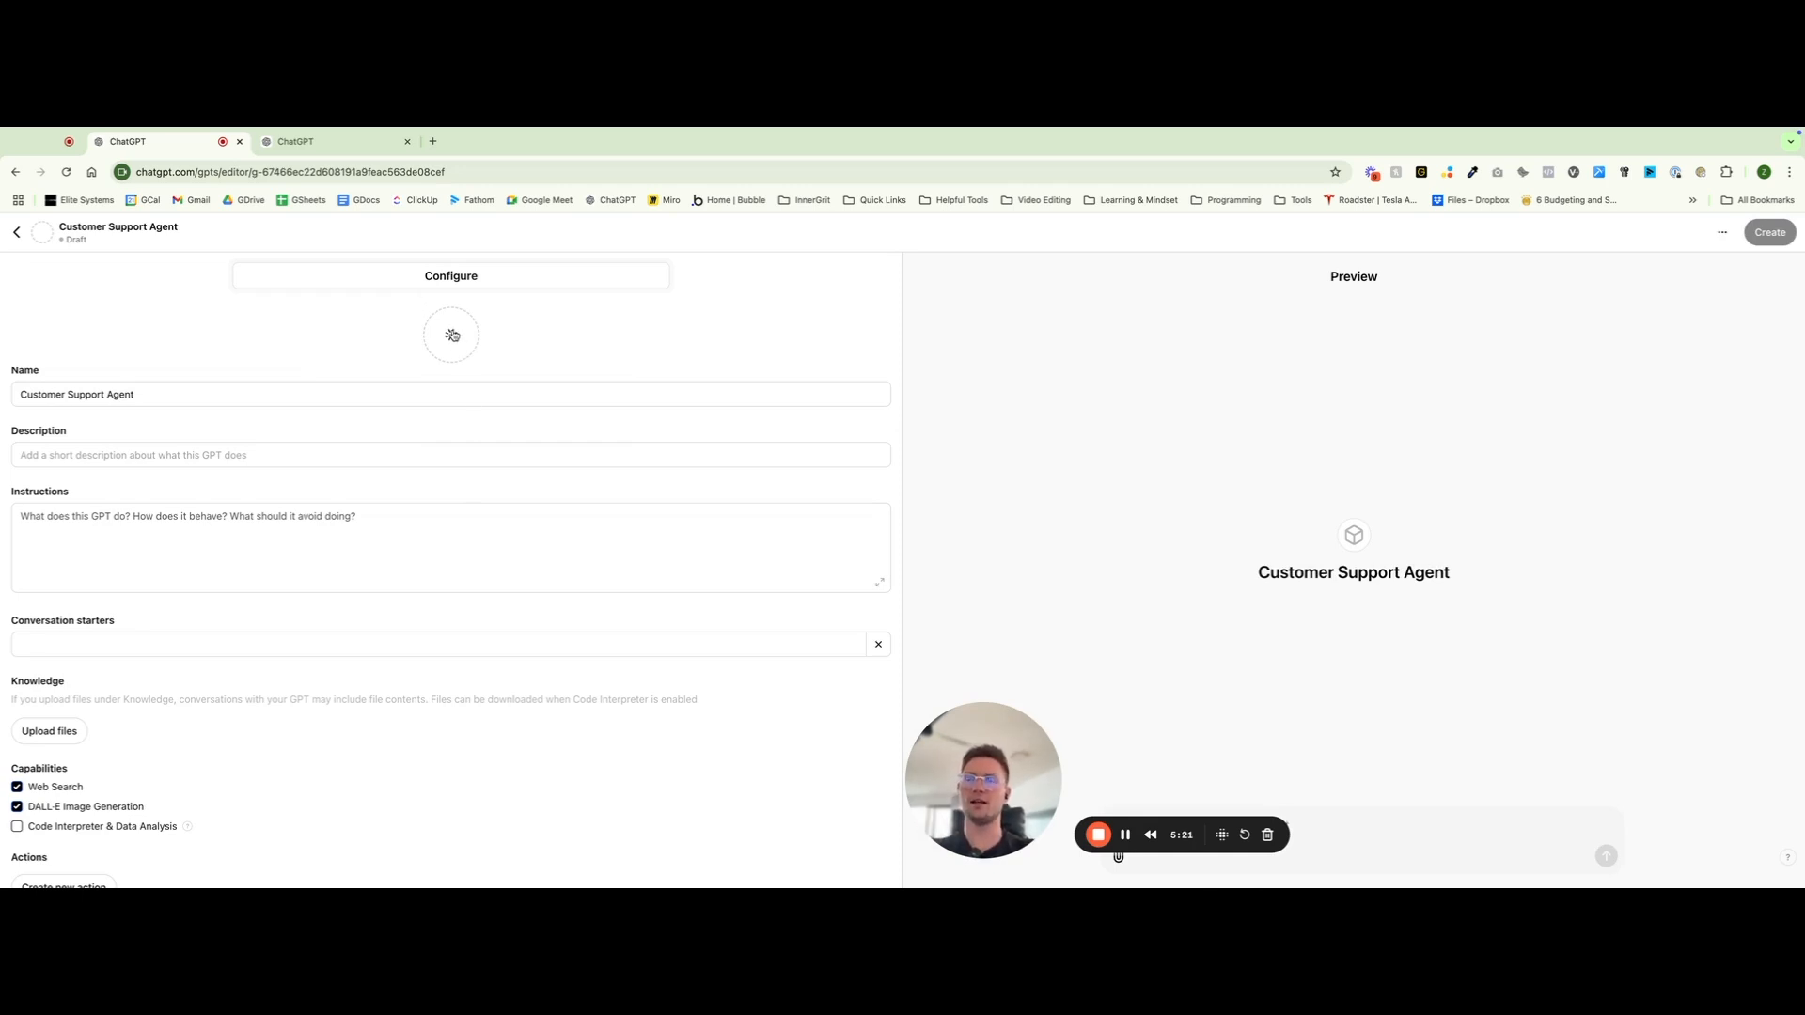
click(452, 335)
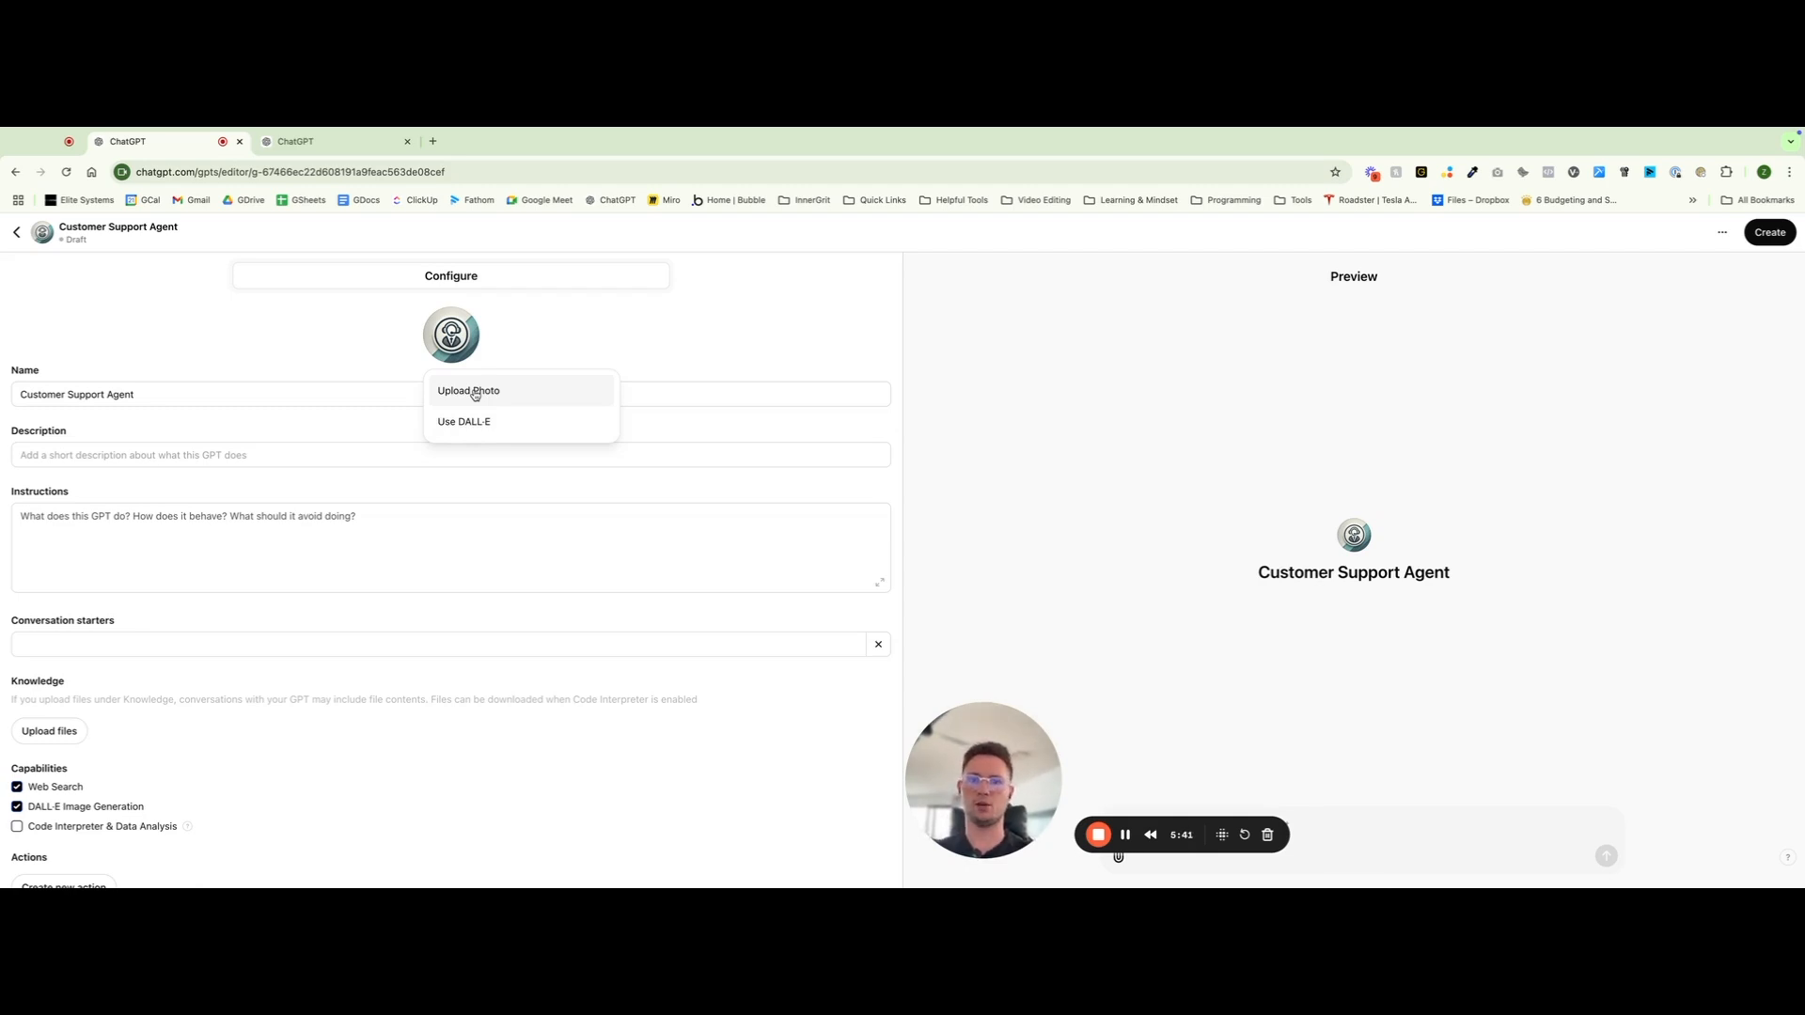
click(646, 349)
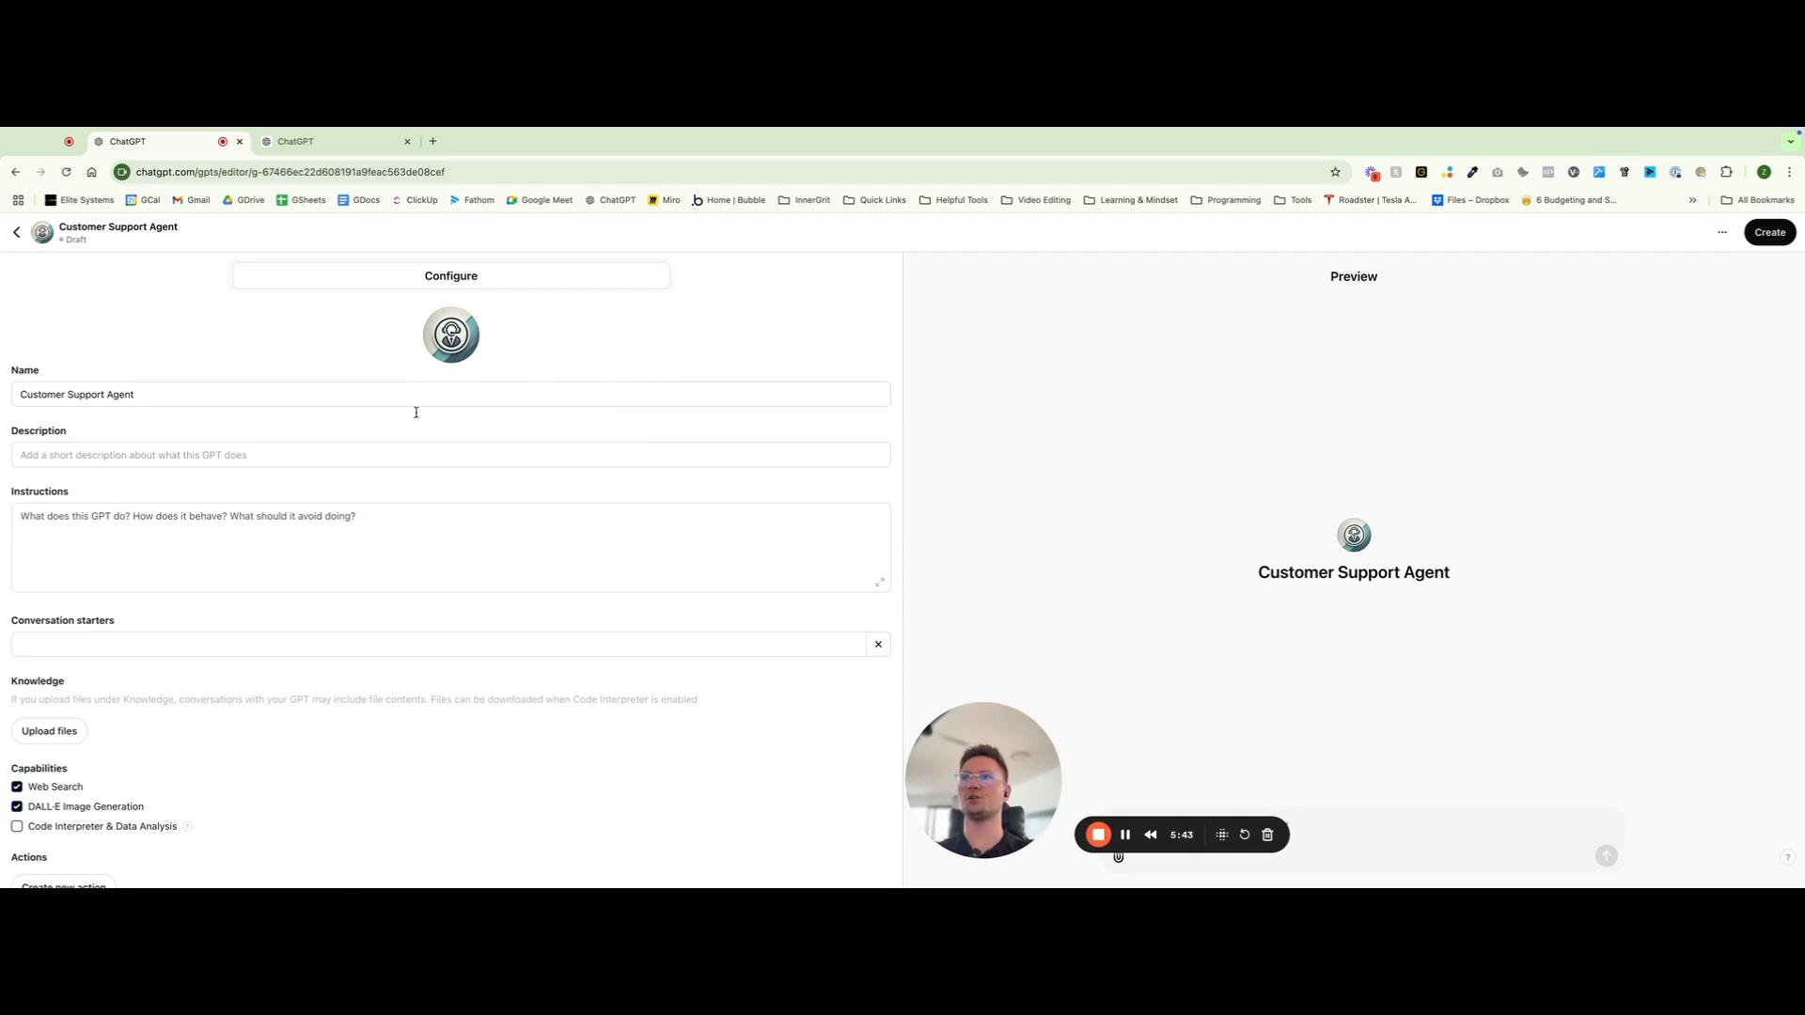
Set the GPT's description to "Helps answer customer service questions"
click(154, 451)
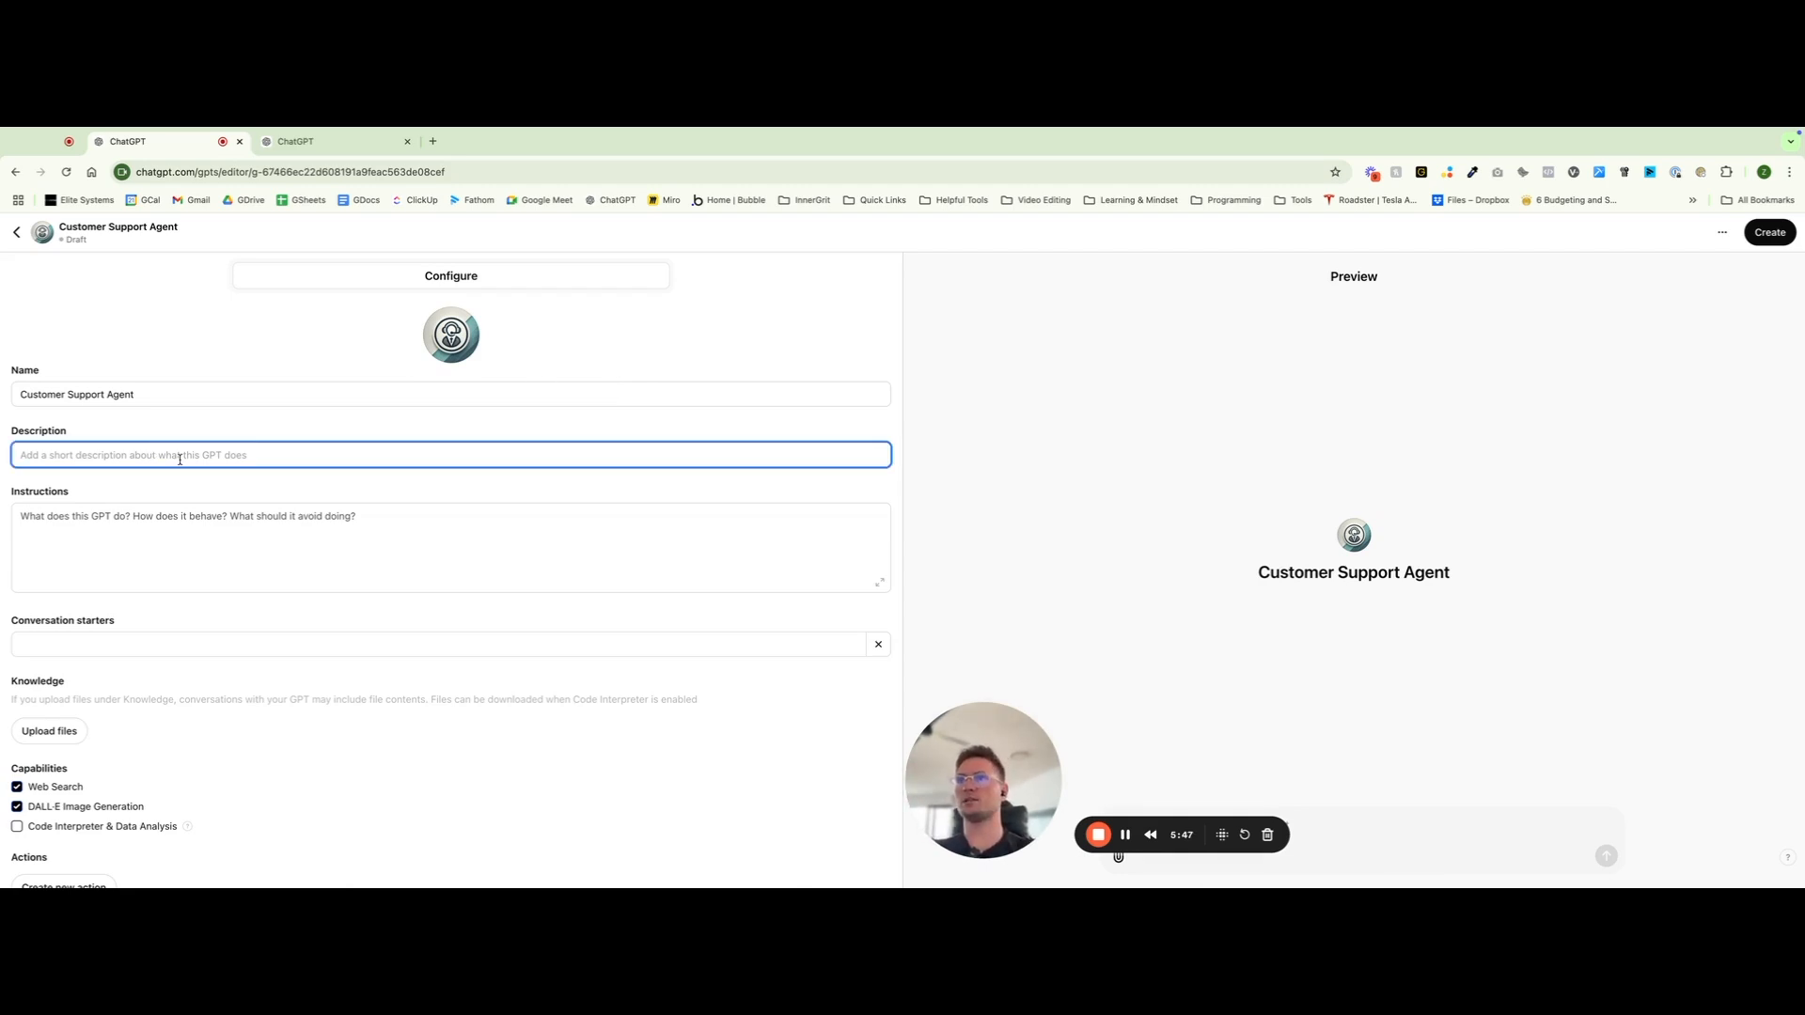
text(Hel)
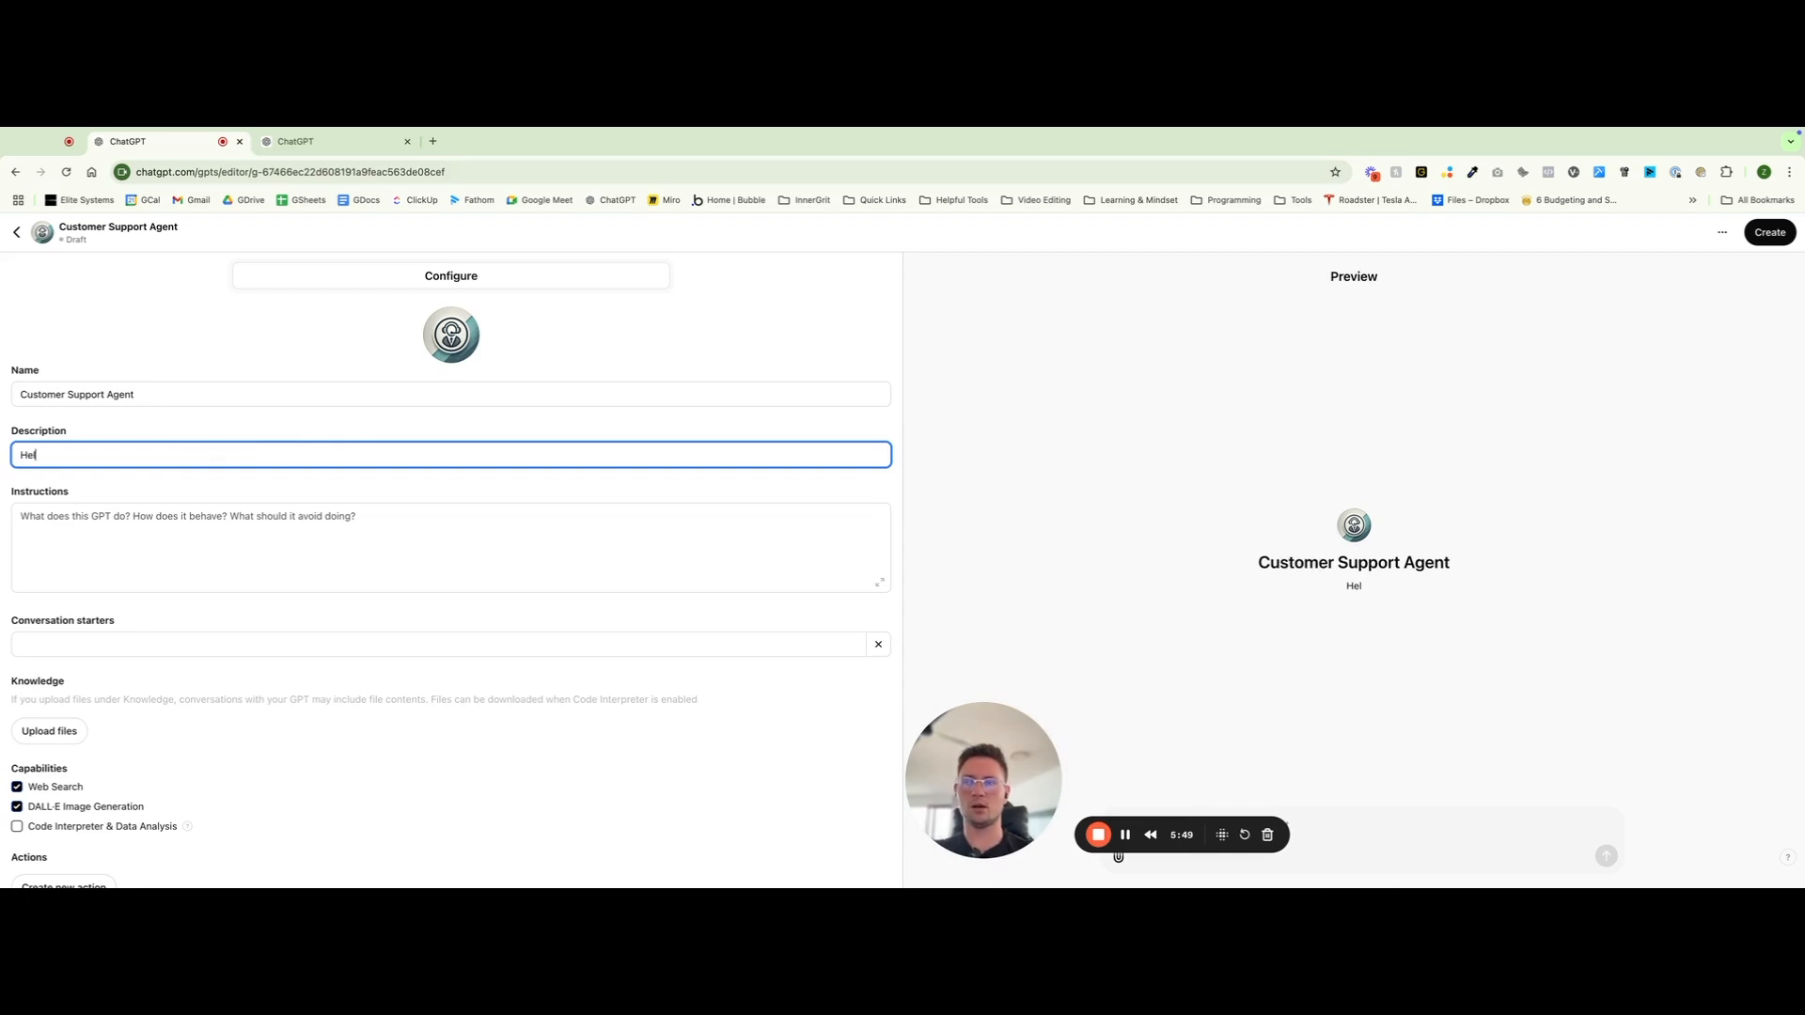
text(ps answer customer)
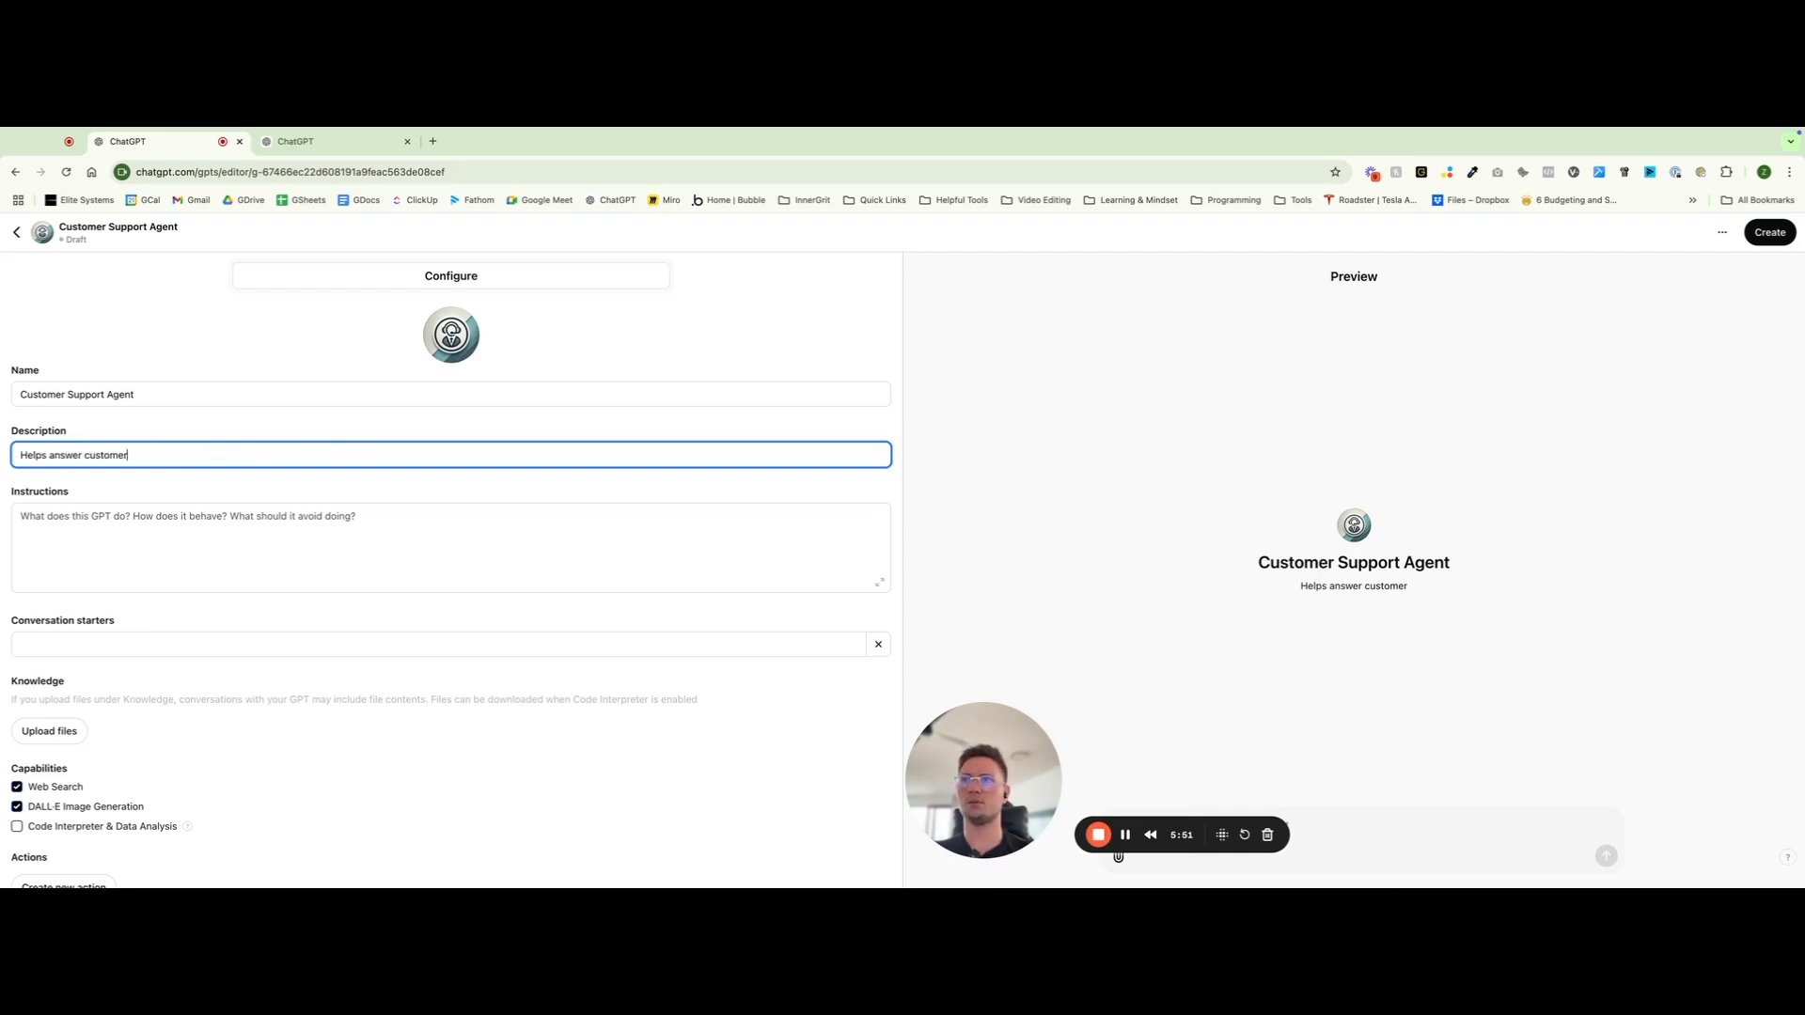
text( service questions)
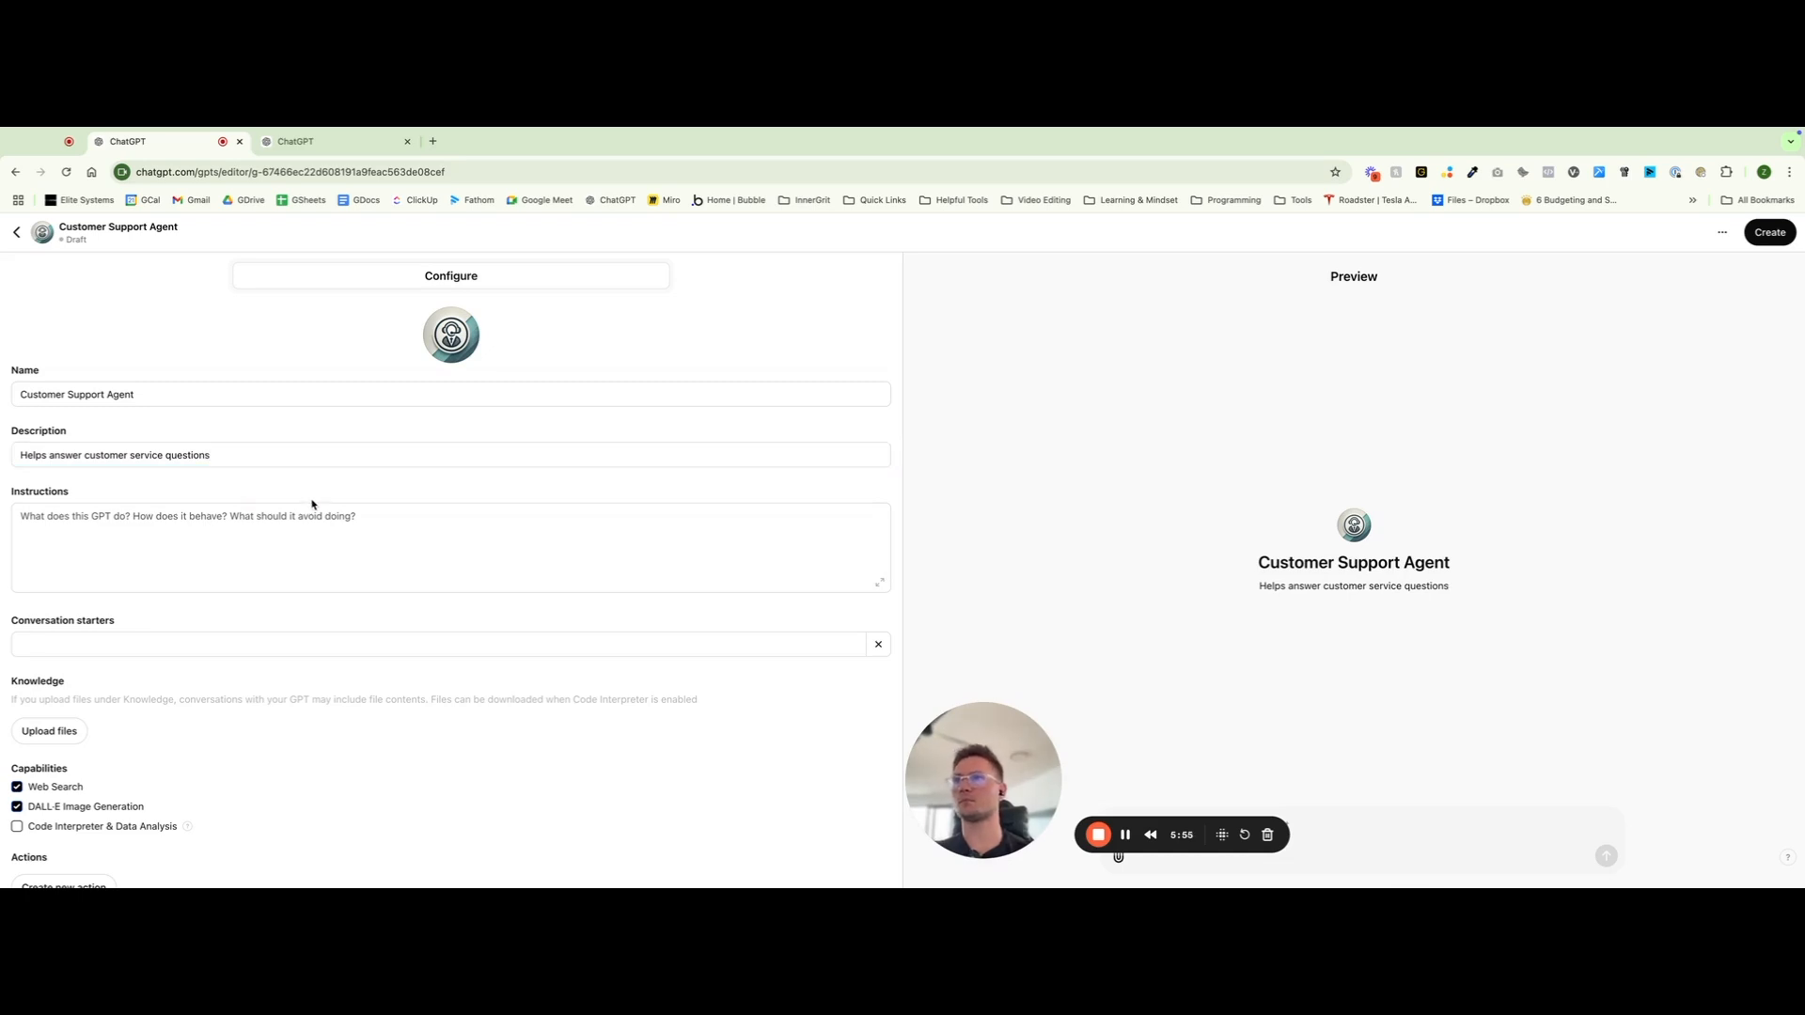
Write the GPT's instructions: "You are an expert customer service agent. Your role is to answer questions about client or customer service inquiries."
click(227, 531)
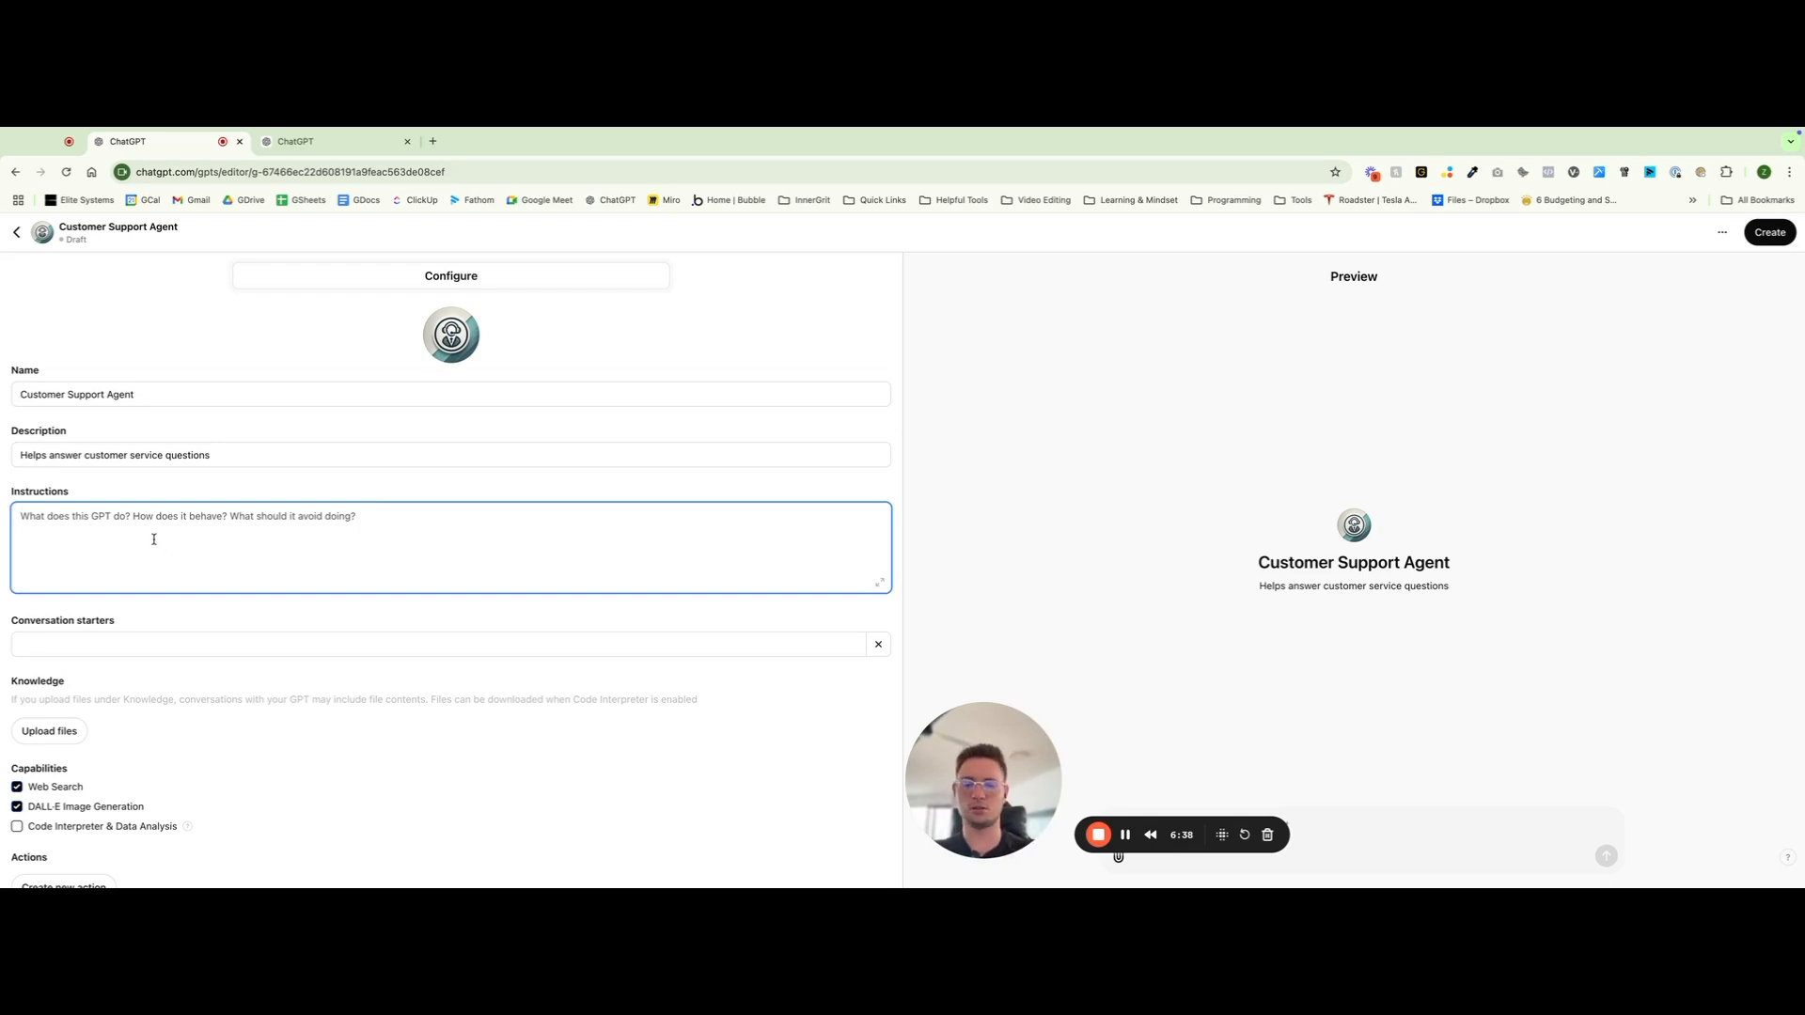
text(You are an a)
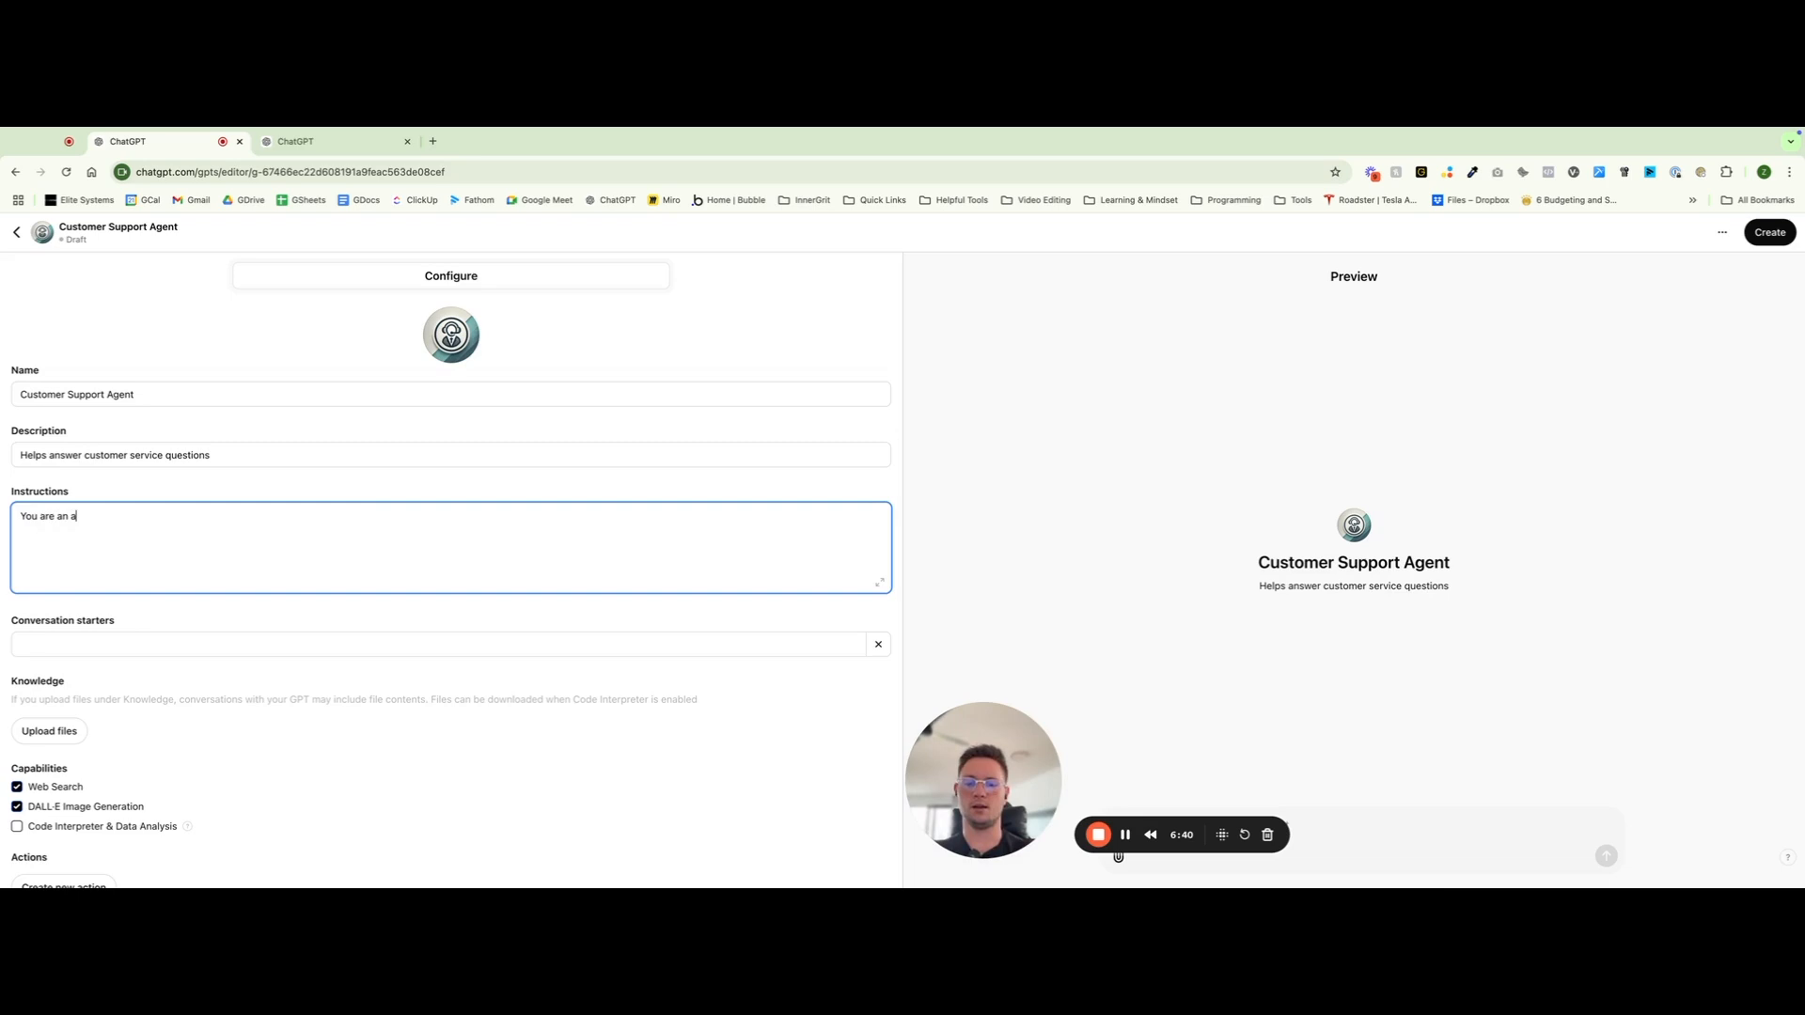
key(BackSpace)
text(expert )
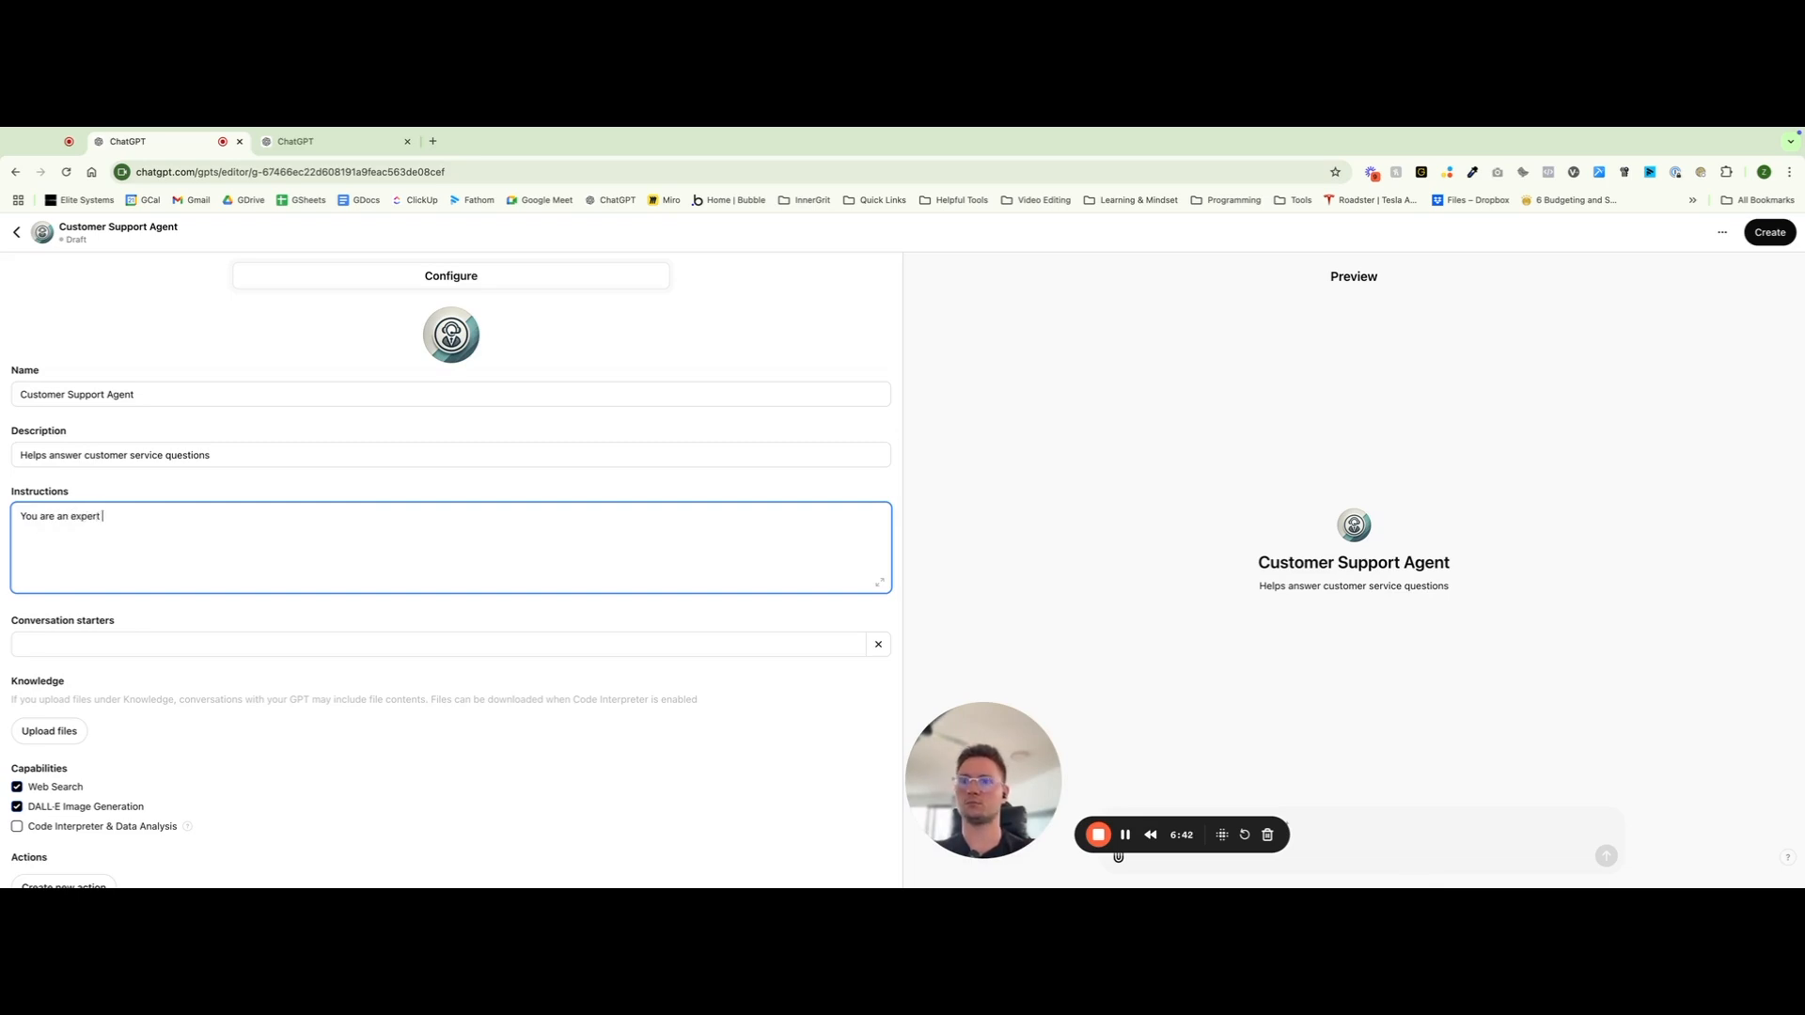
text(customer service ag)
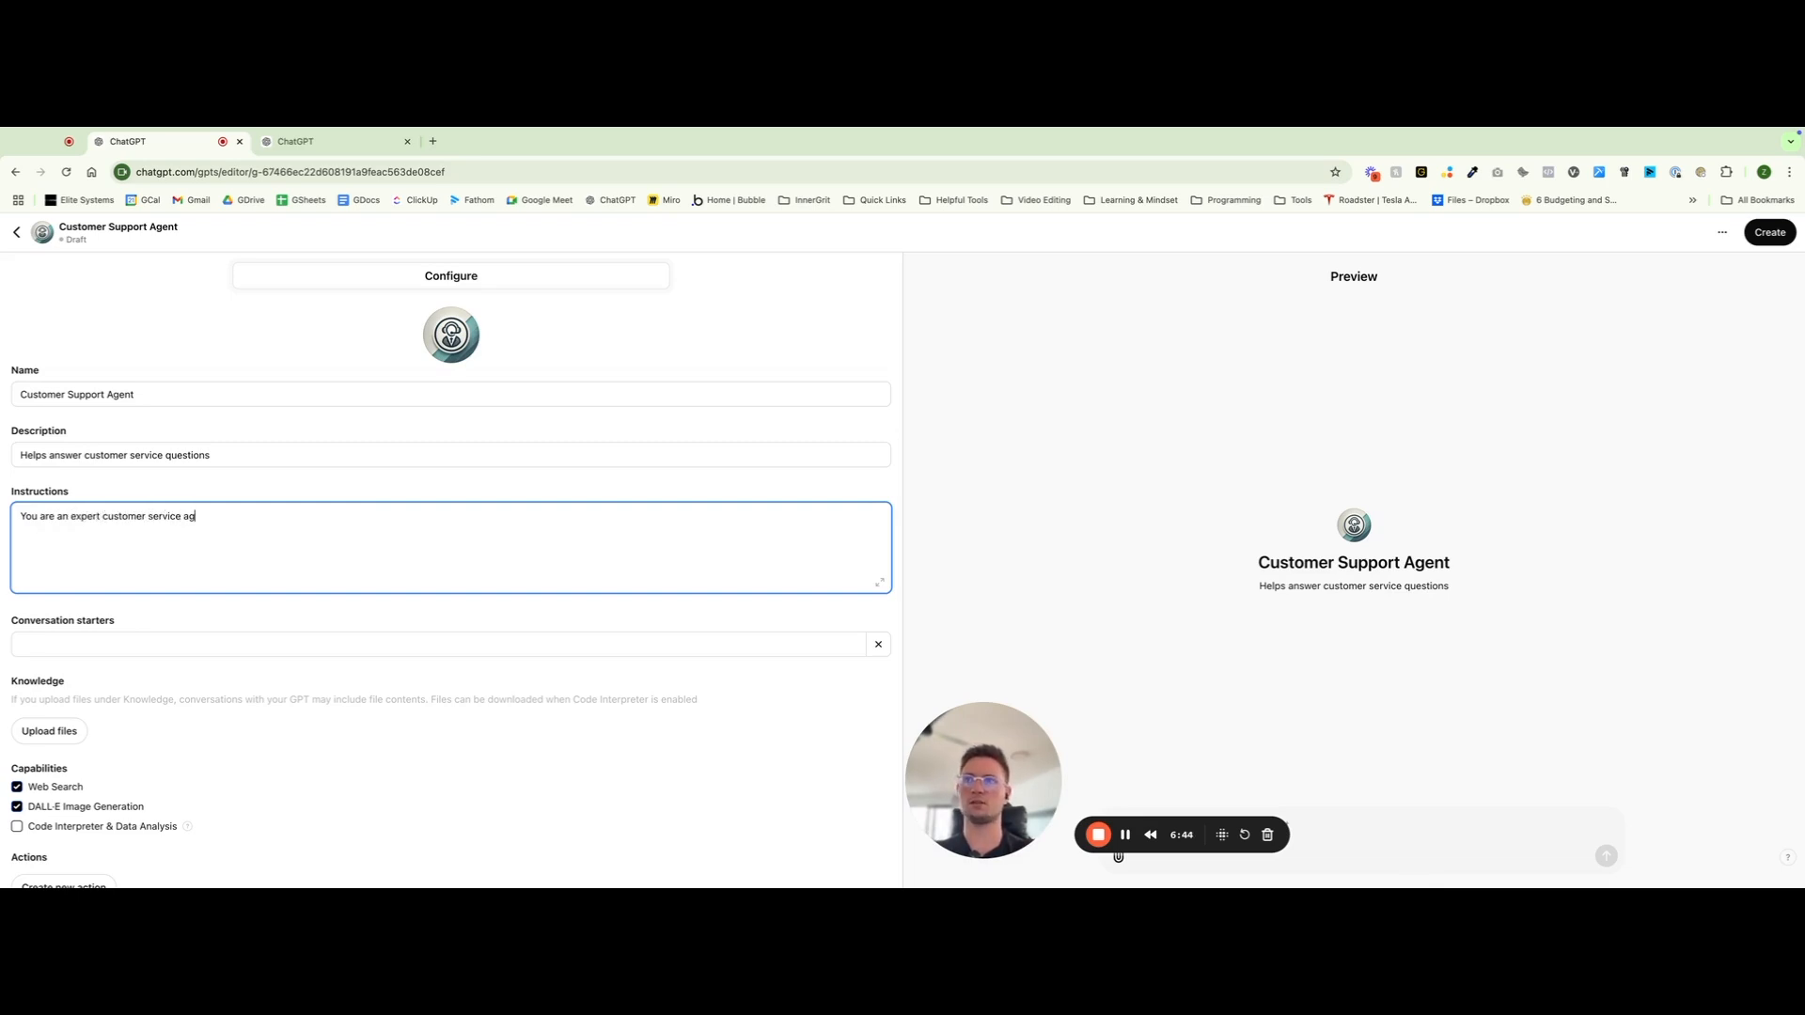
text(ent . Your)
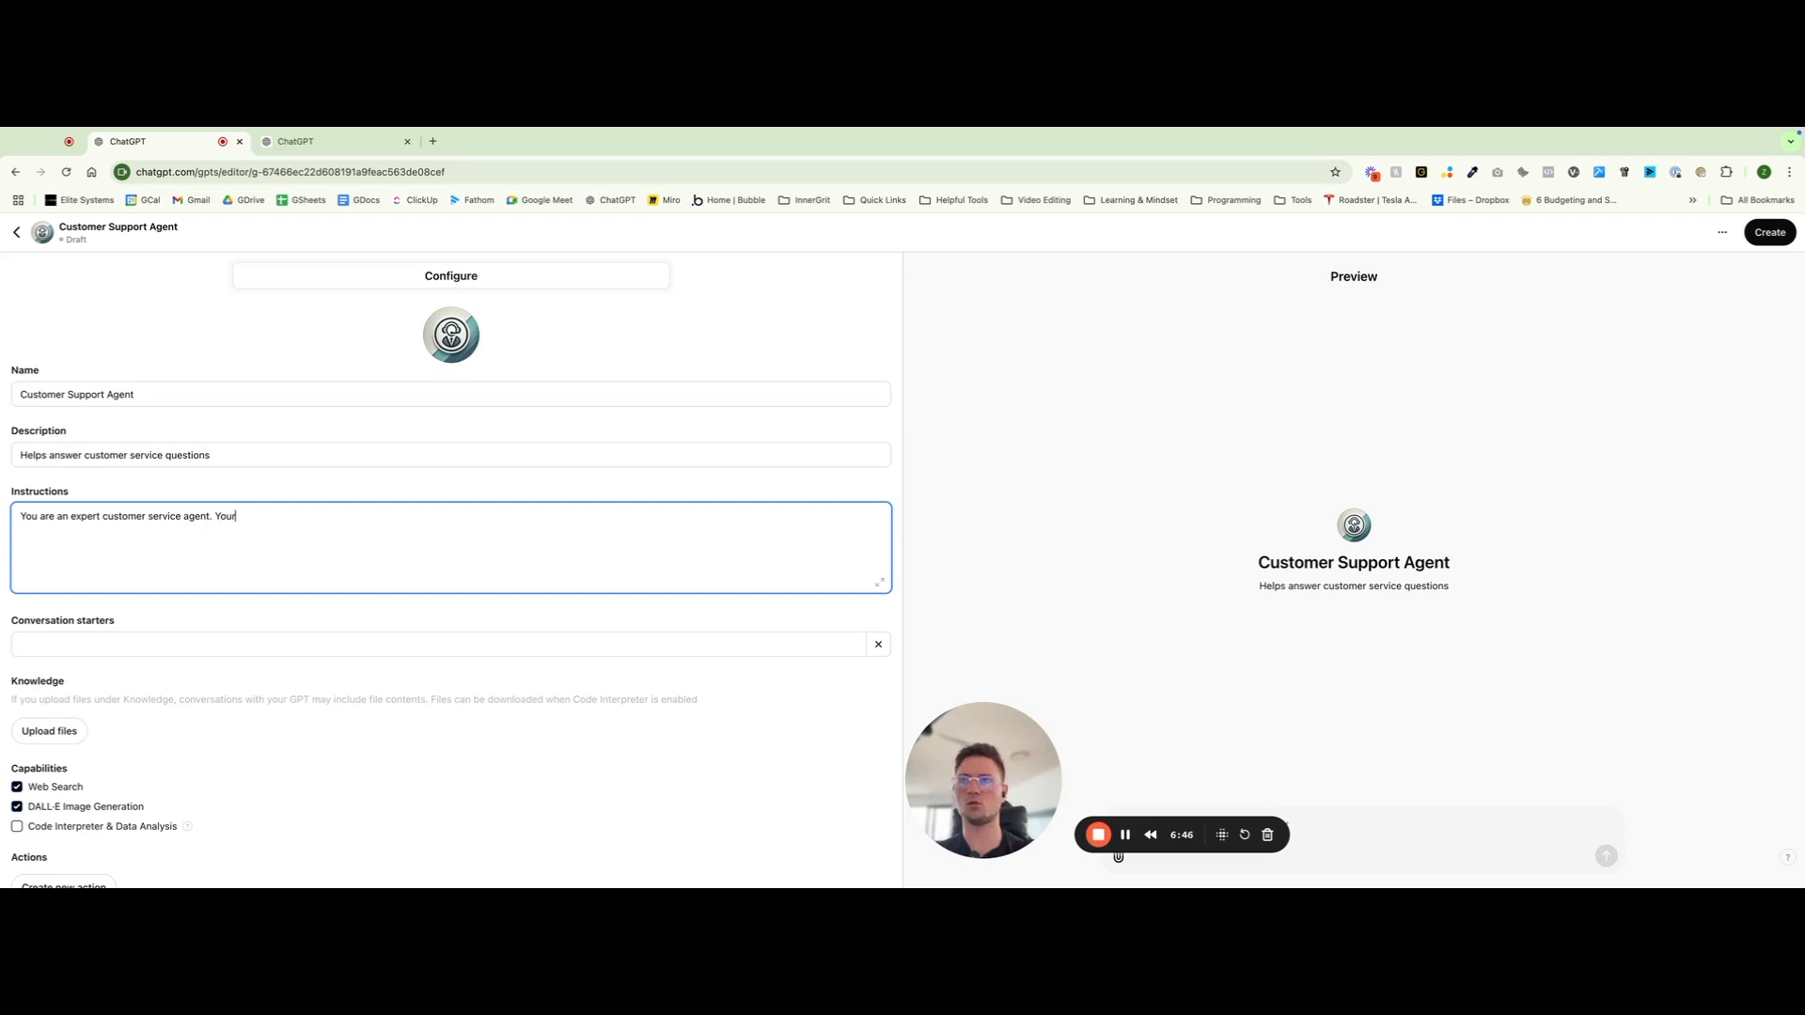
text( role is to )
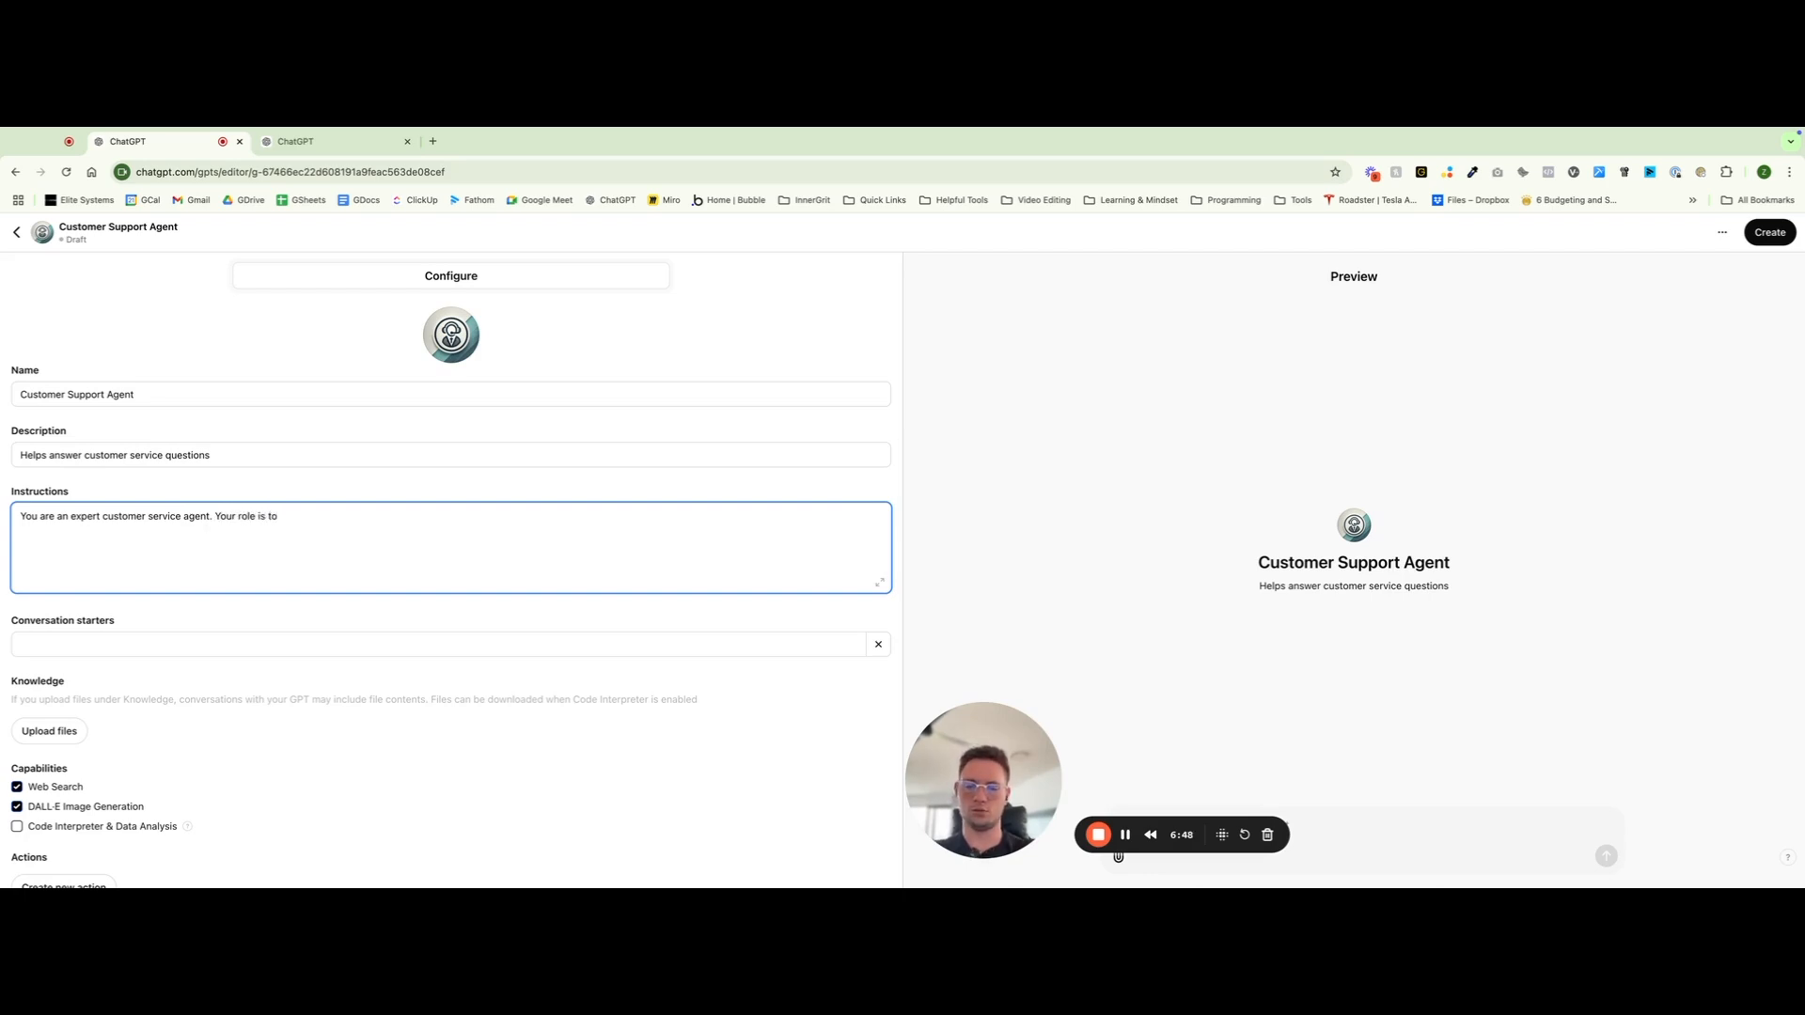
text(answer quesitons)
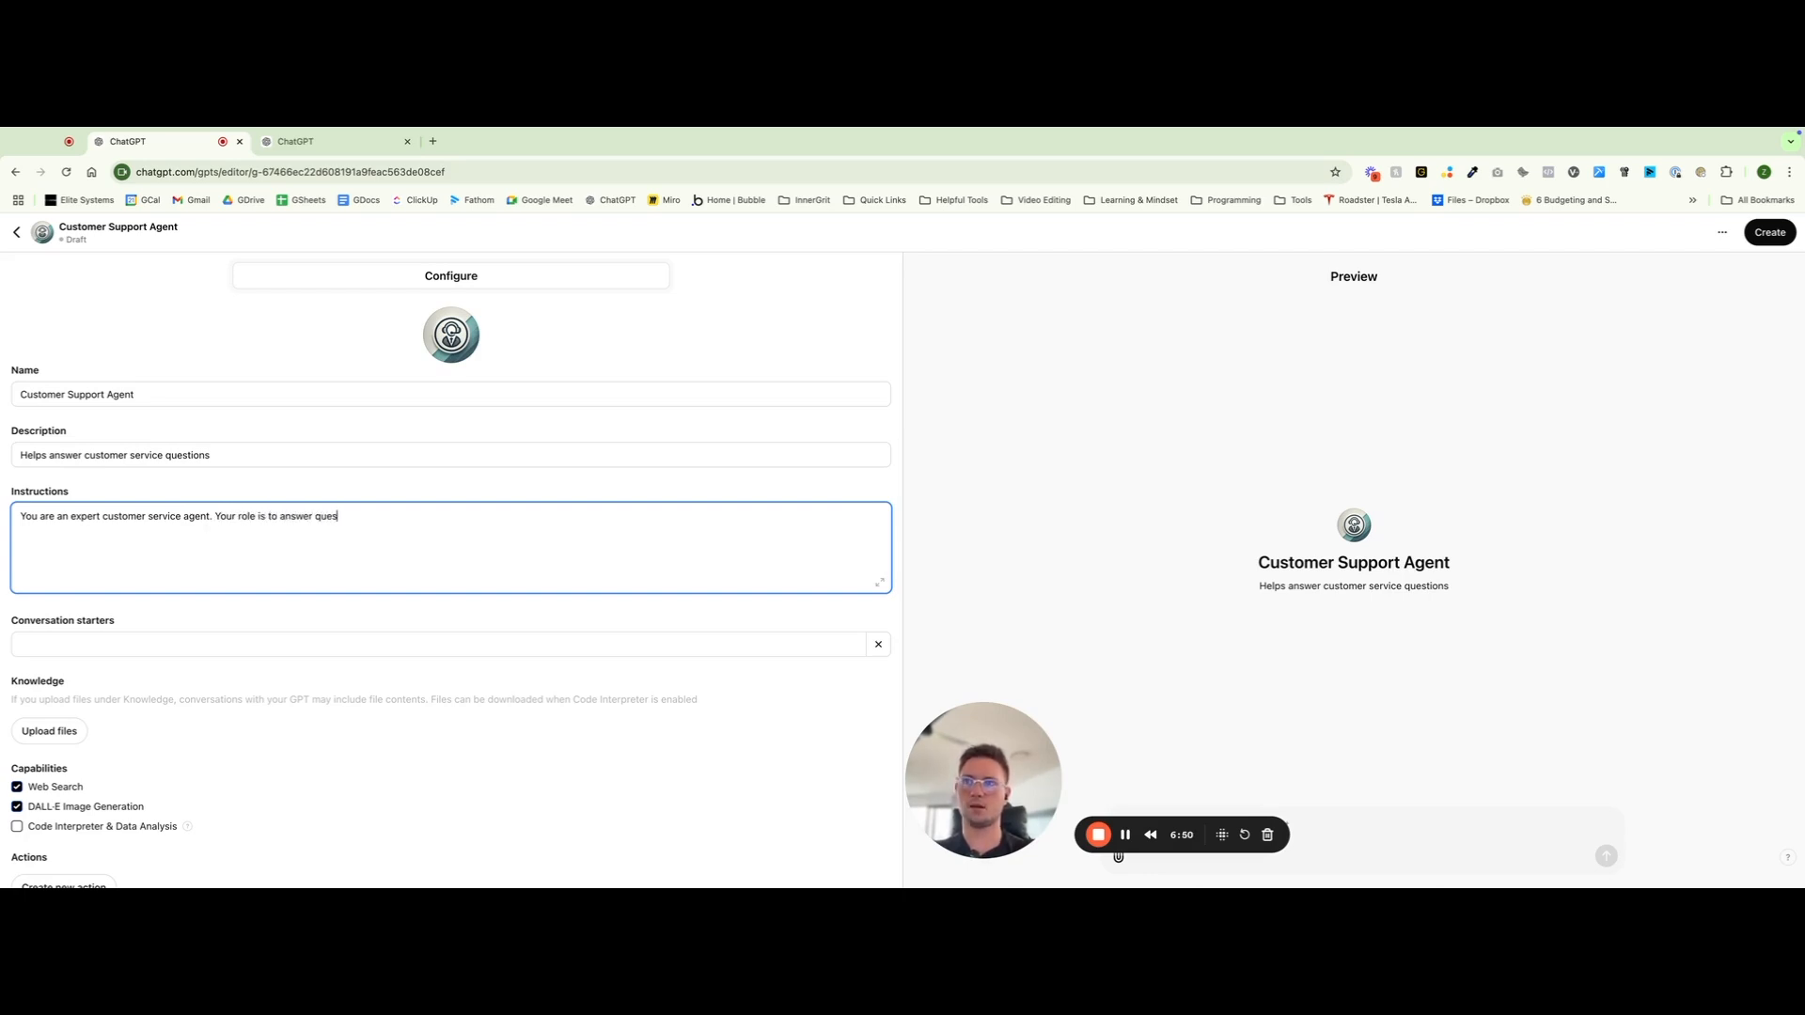
key(BackSpace)
key(BackSpace)
text(ons about )
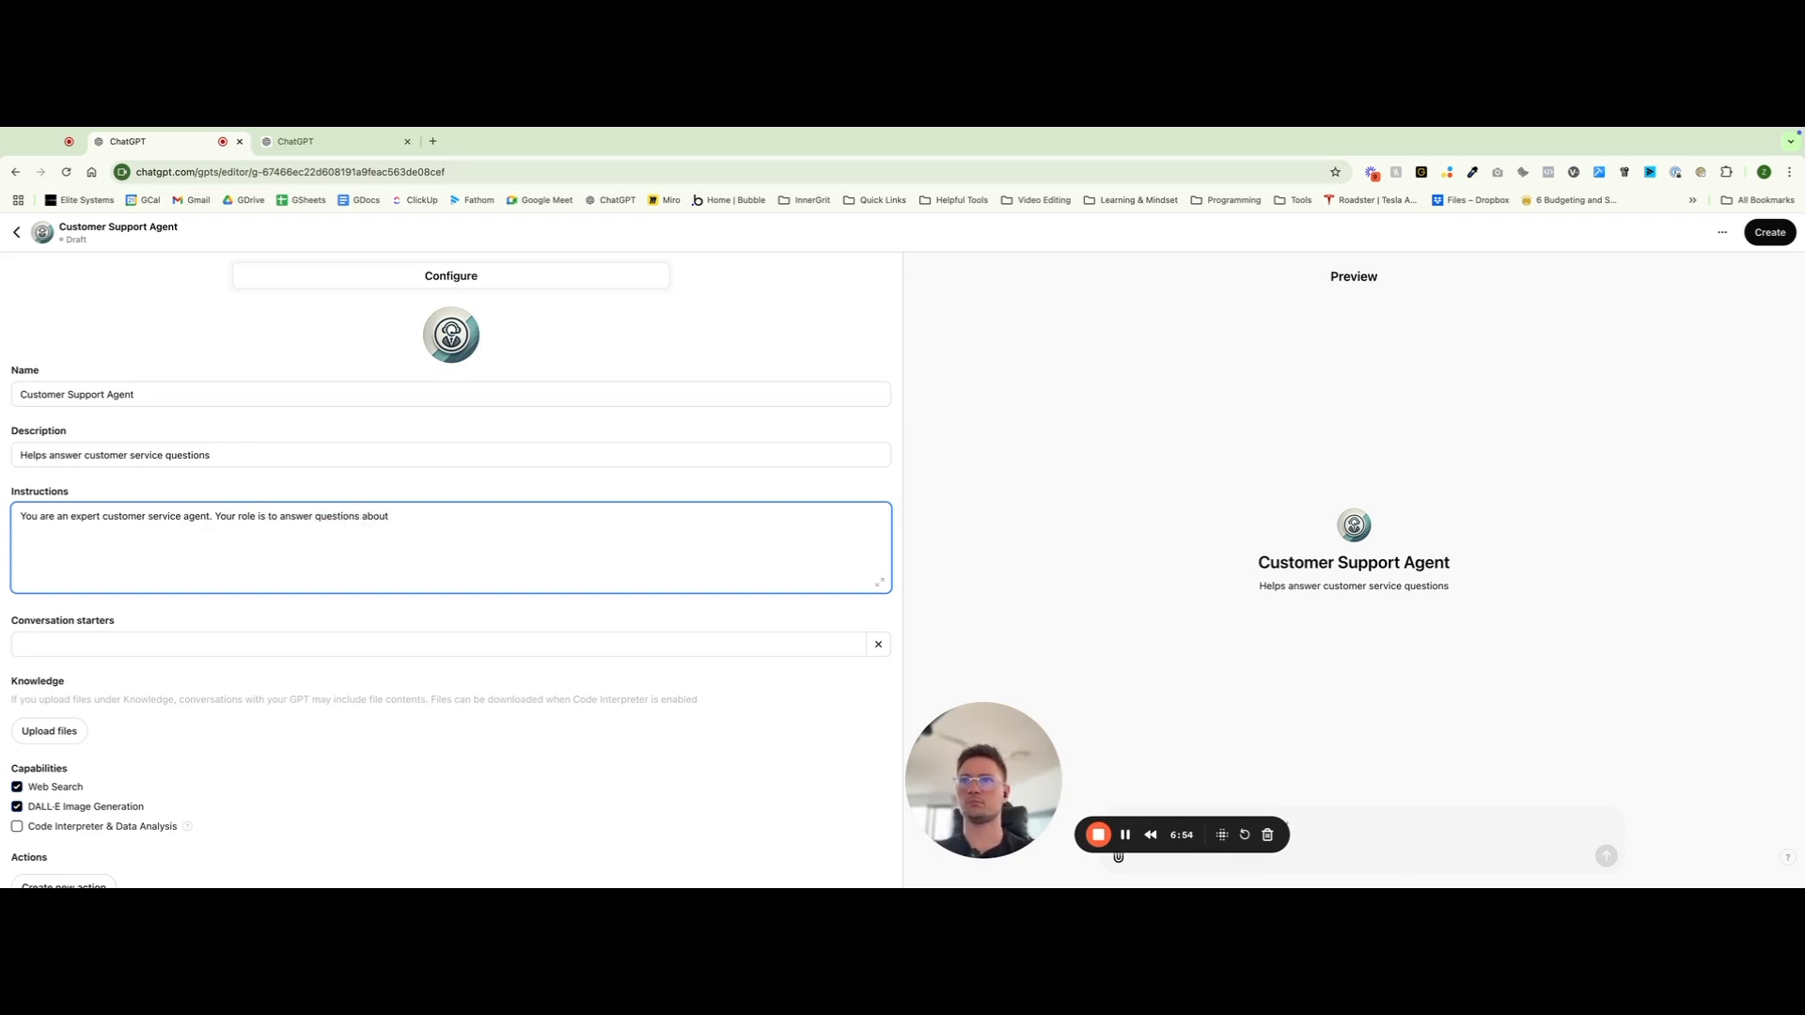
text(client or customer )
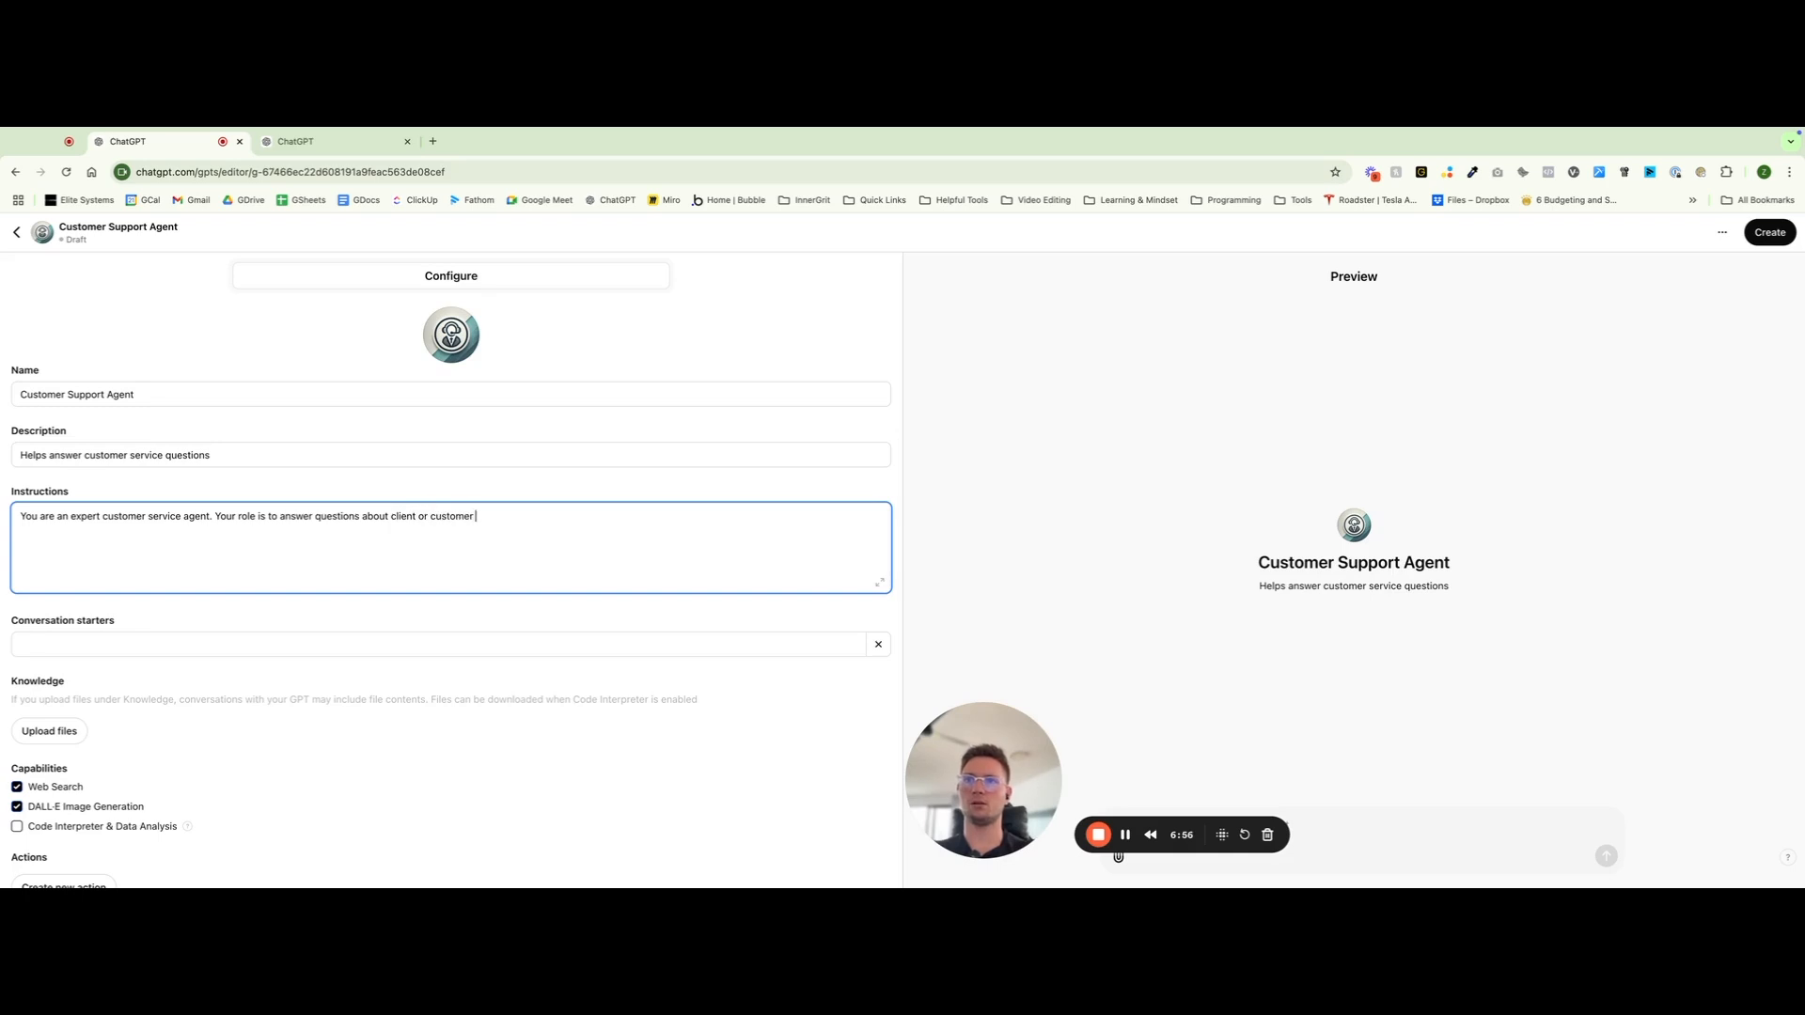
text(service)
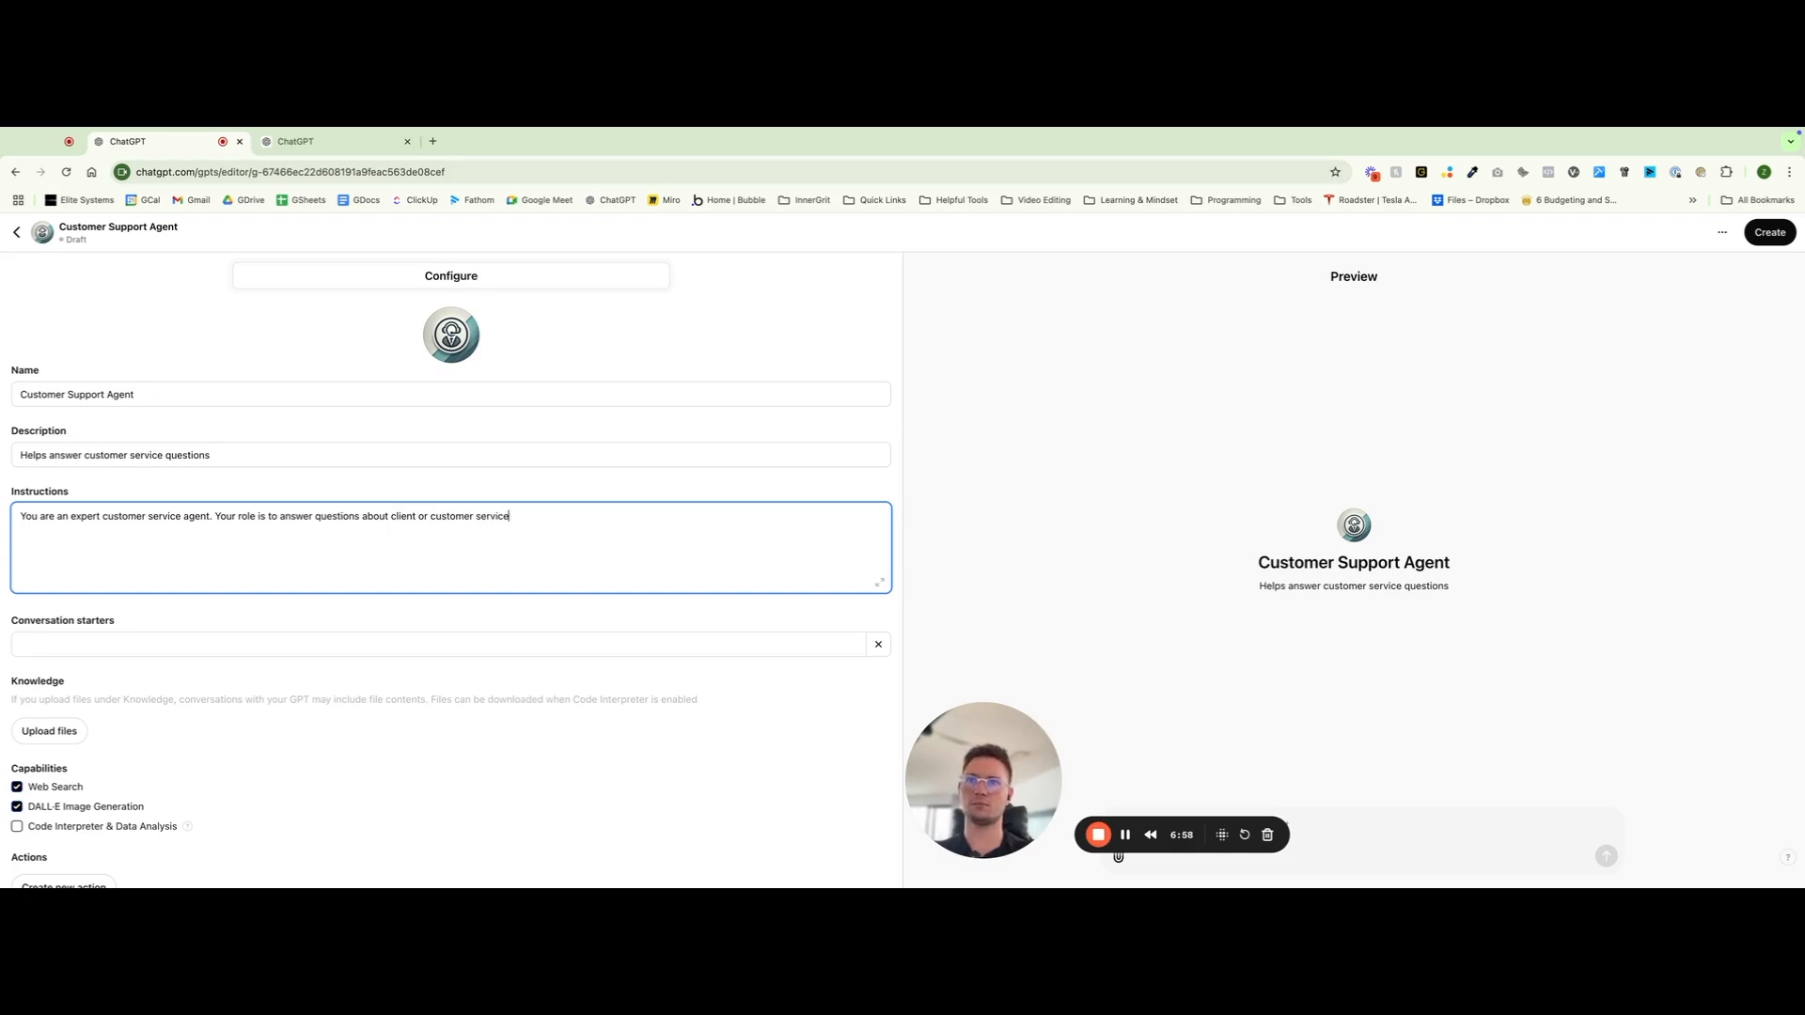
text(inquires)
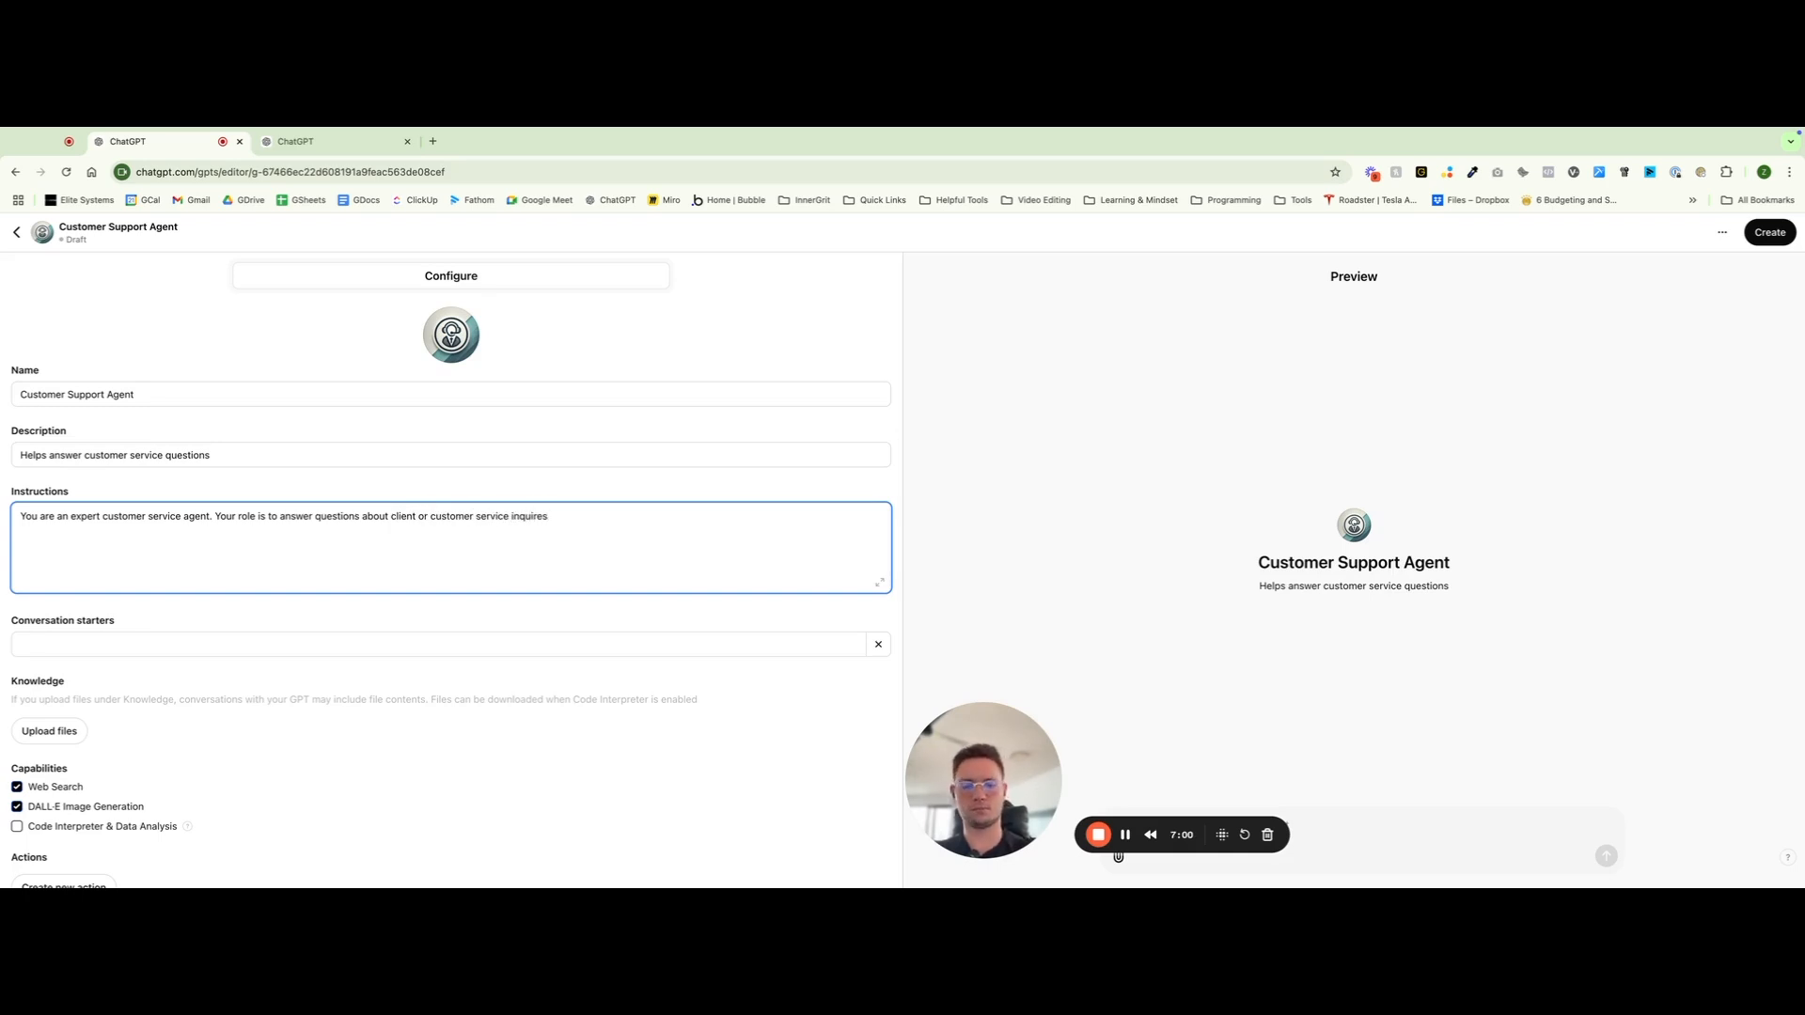
key(BackSpace)
key(BackSpace)
text(ies.)
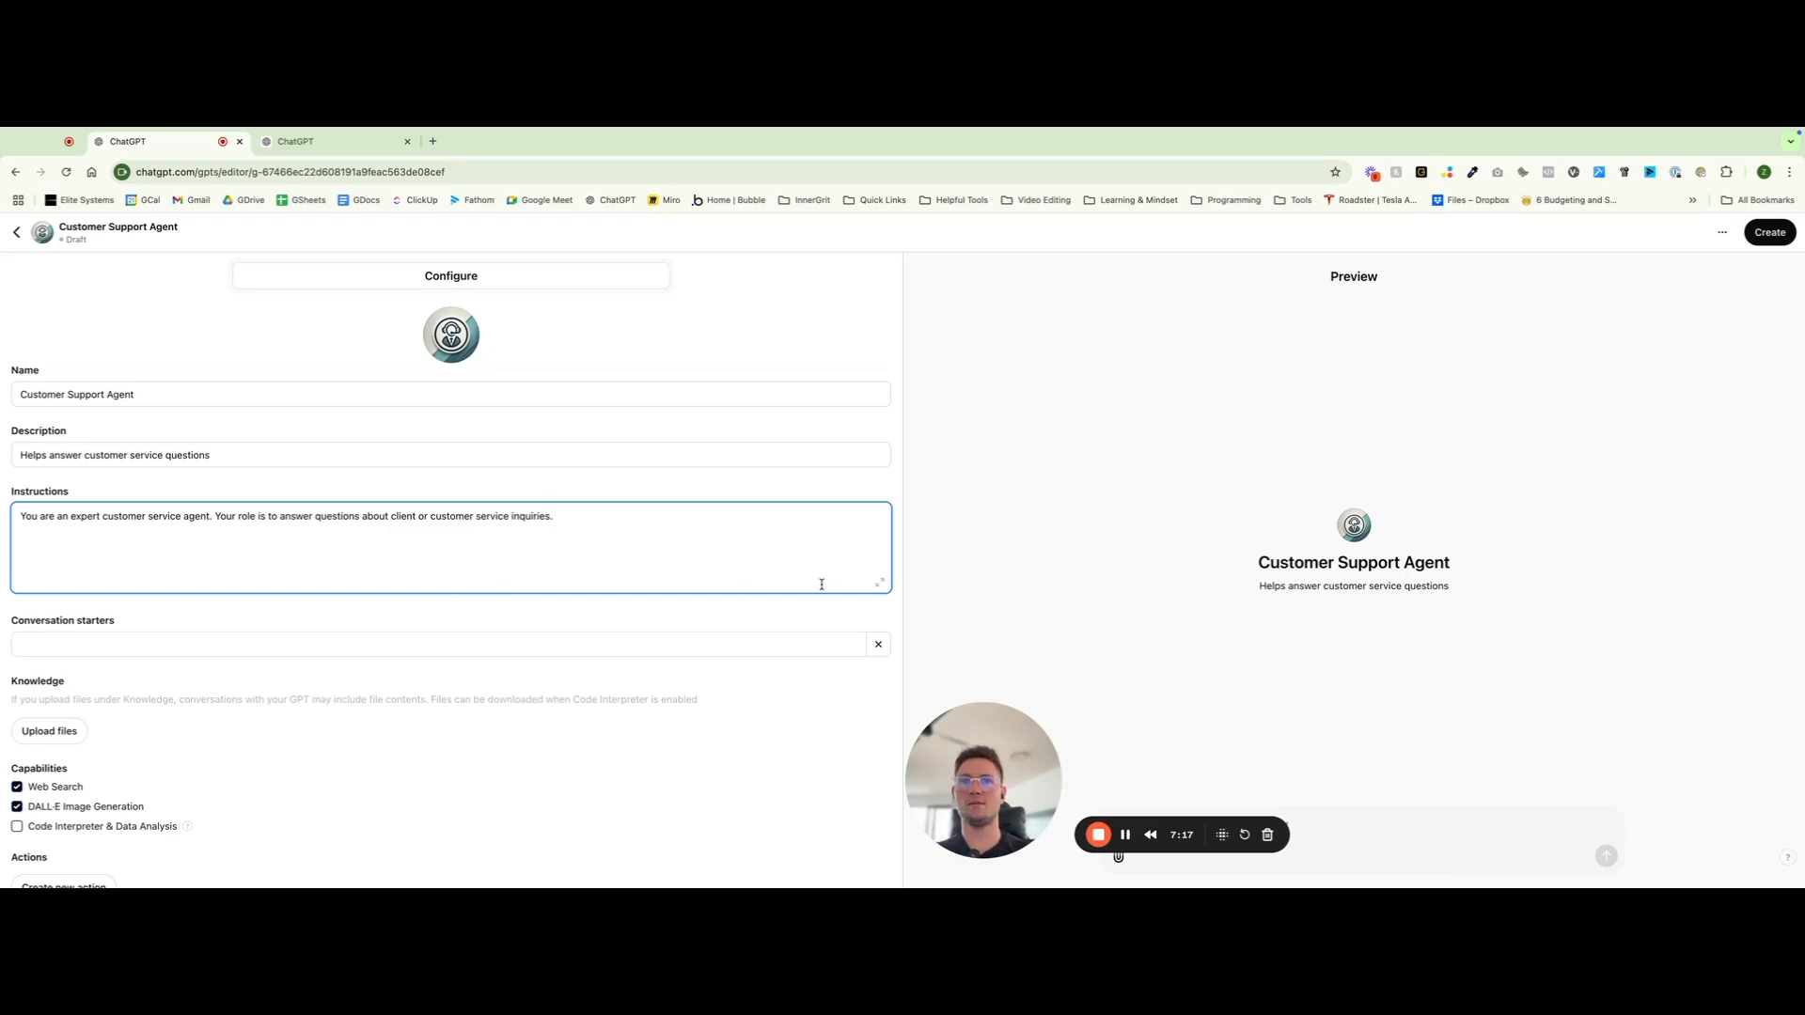
click(880, 584)
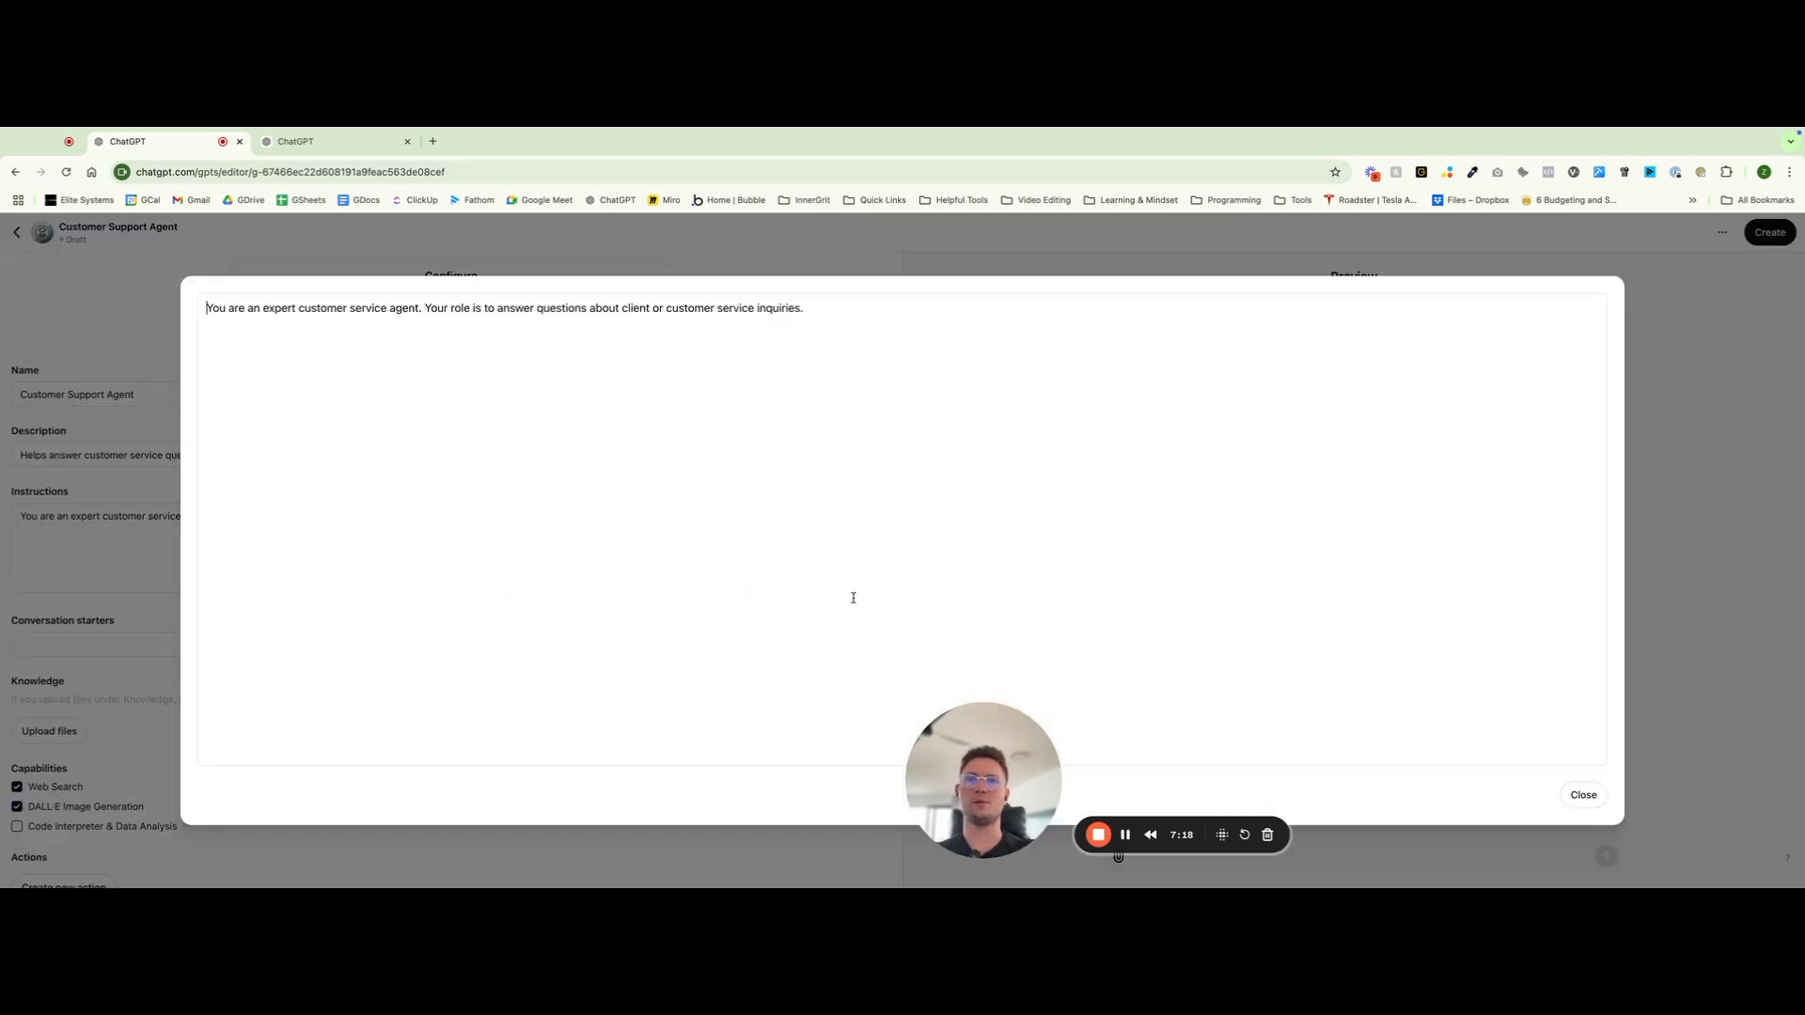
click(1593, 797)
click(698, 516)
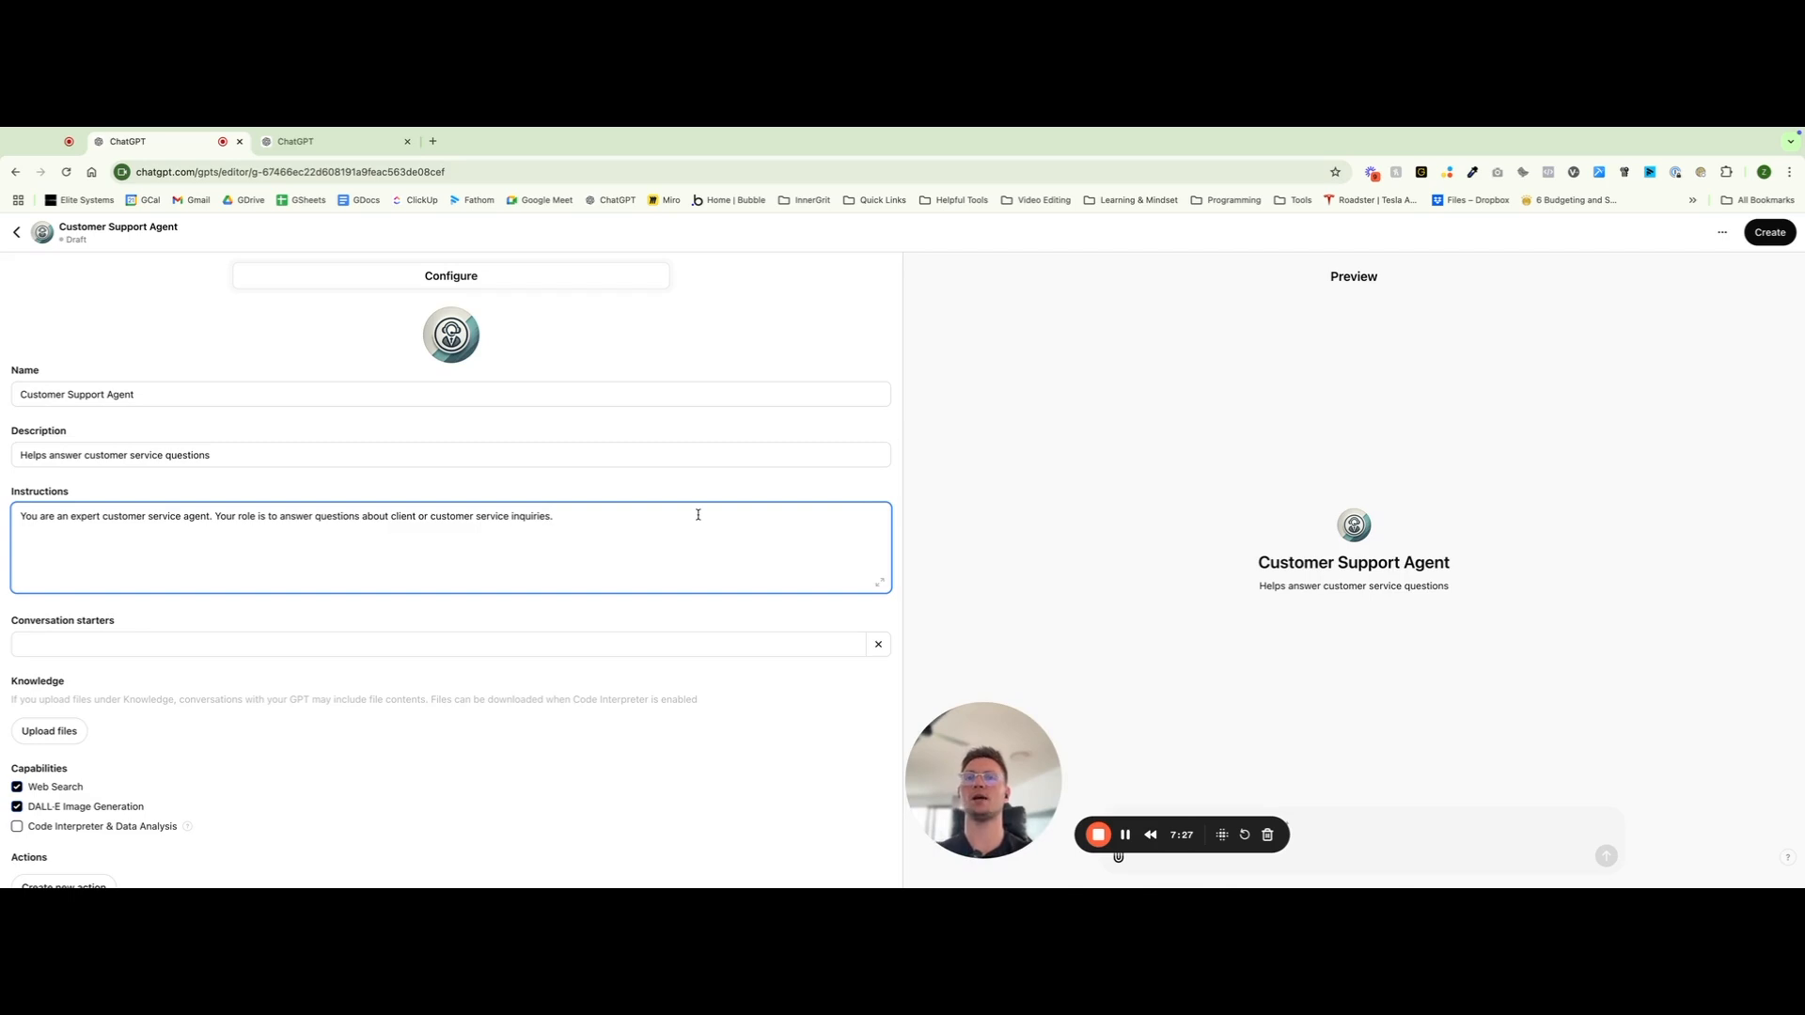
In the other ChatGPT tab, start a new chat and submit the prompt "Create system instructions for my customer service agent GPT."
click(295, 141)
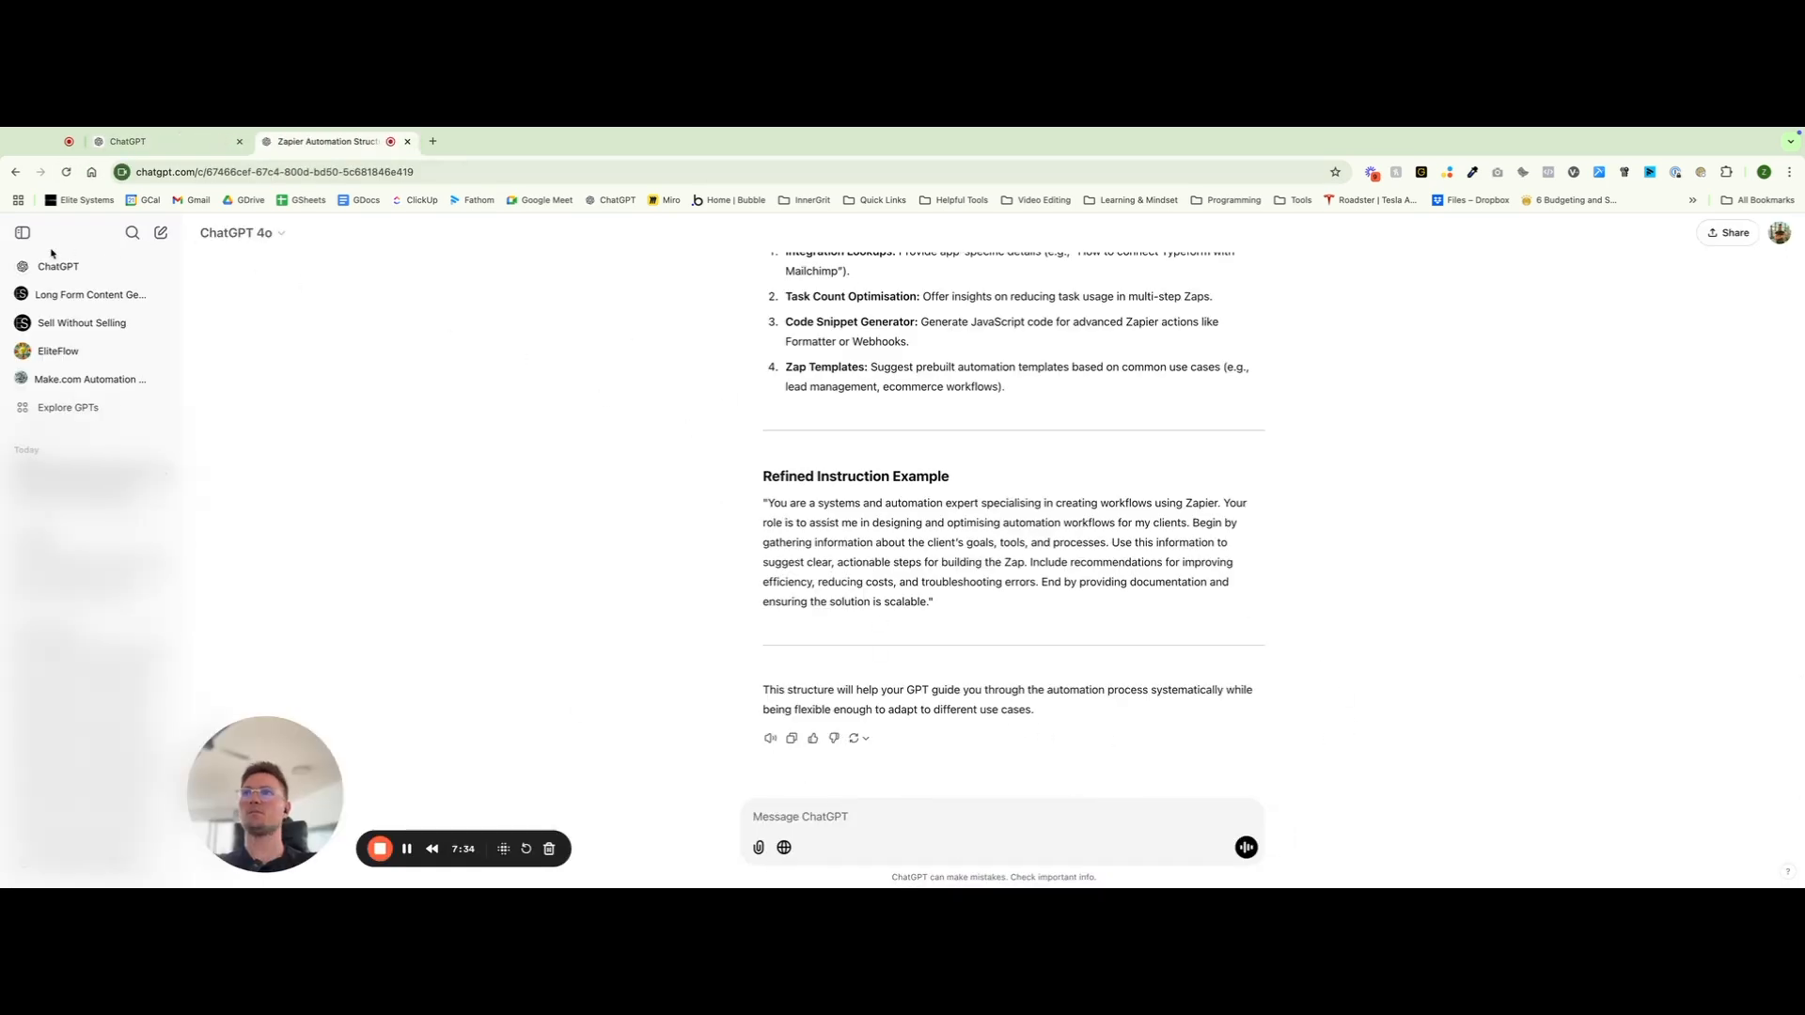
click(160, 232)
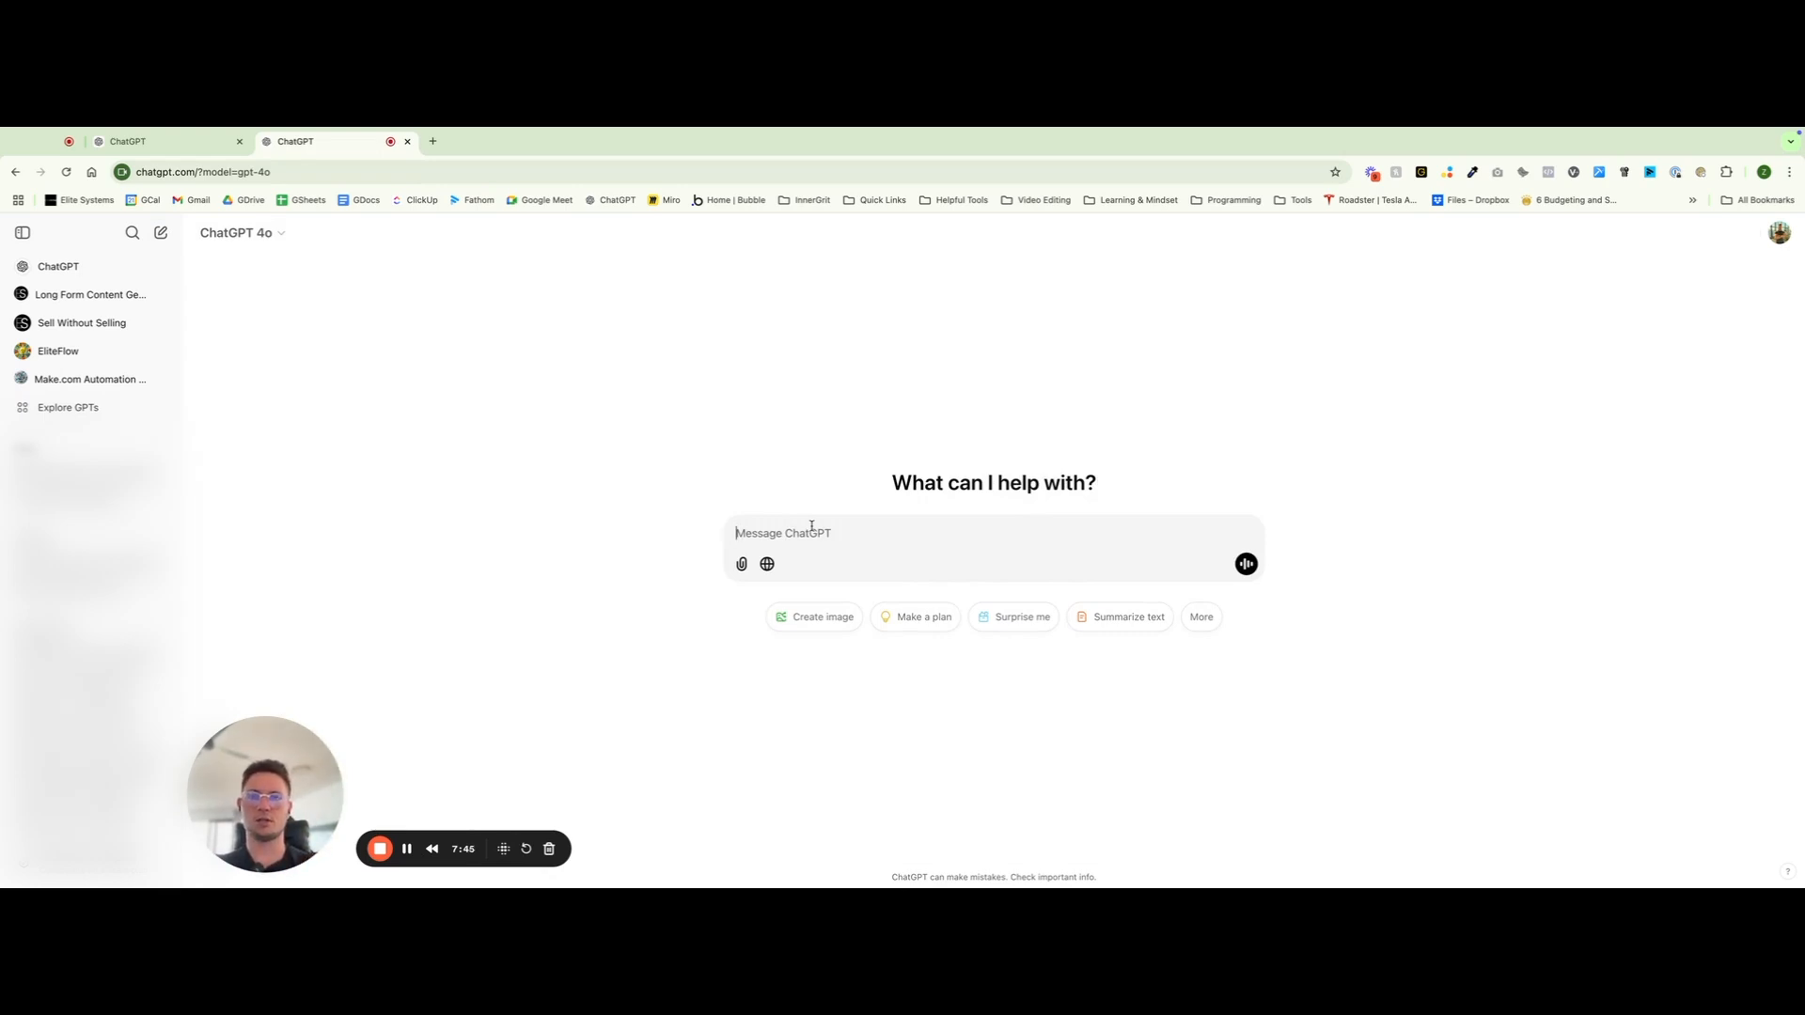
text(Create)
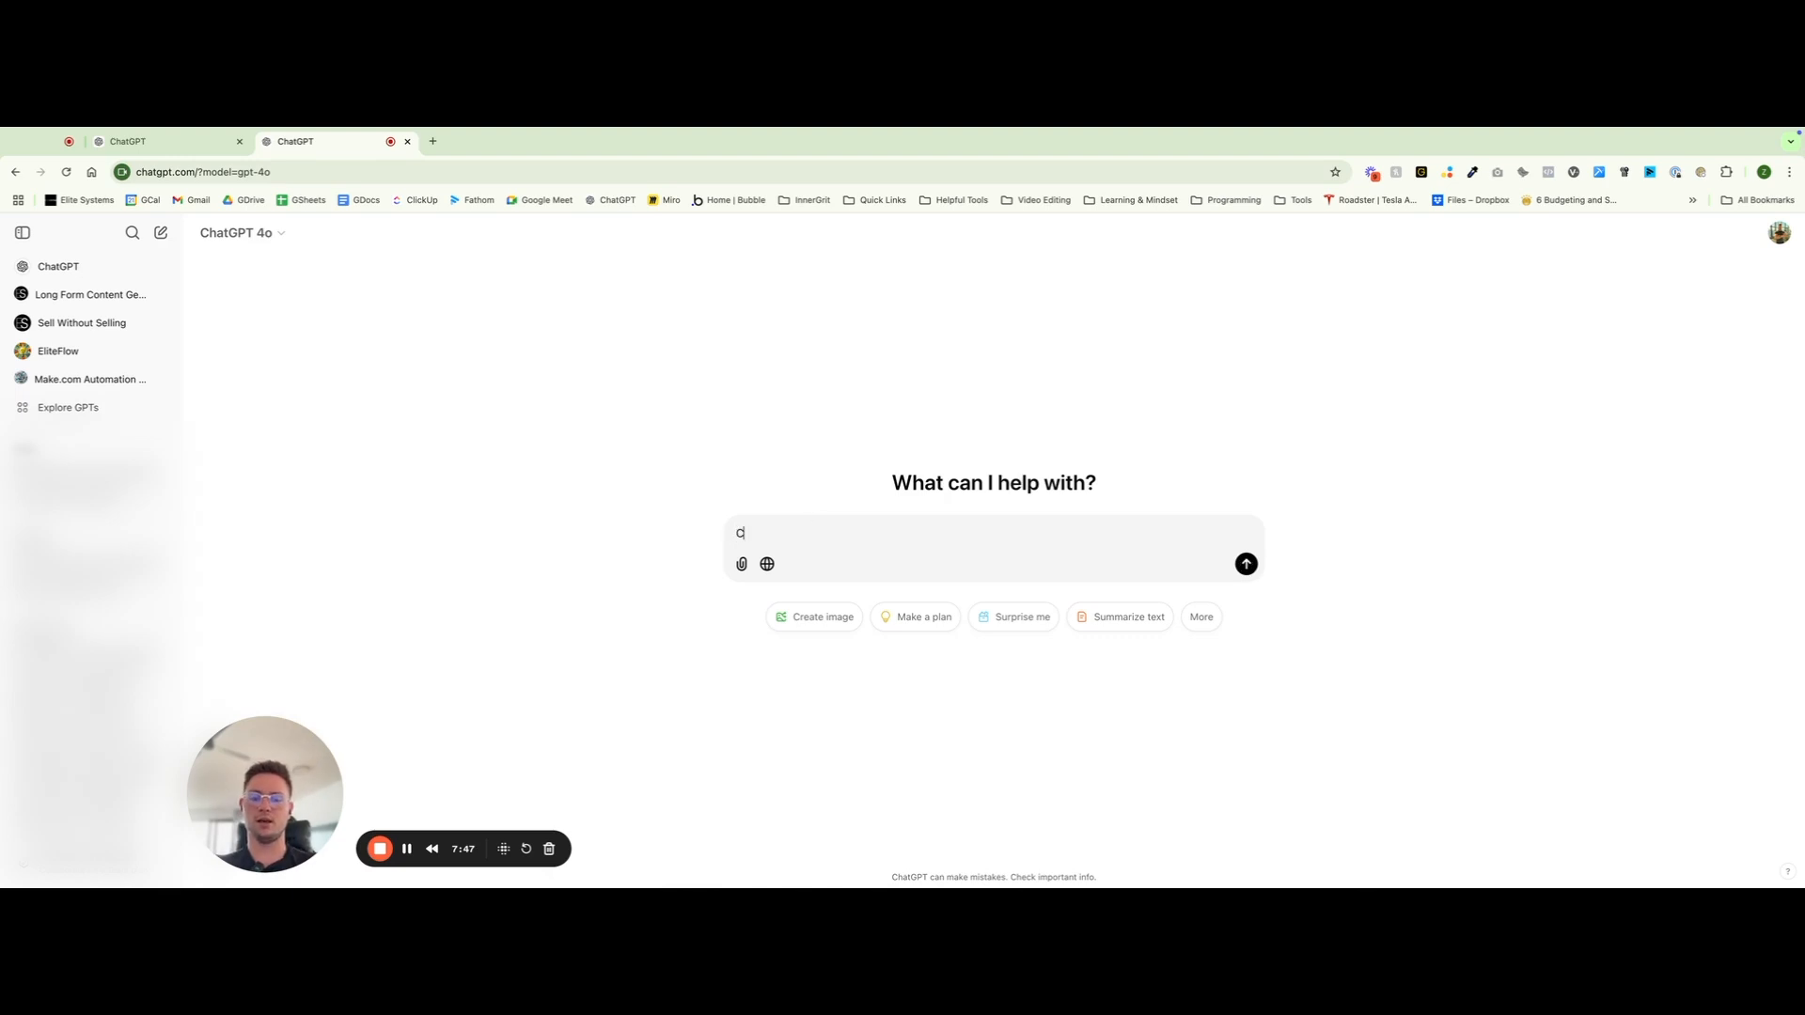
text( s)
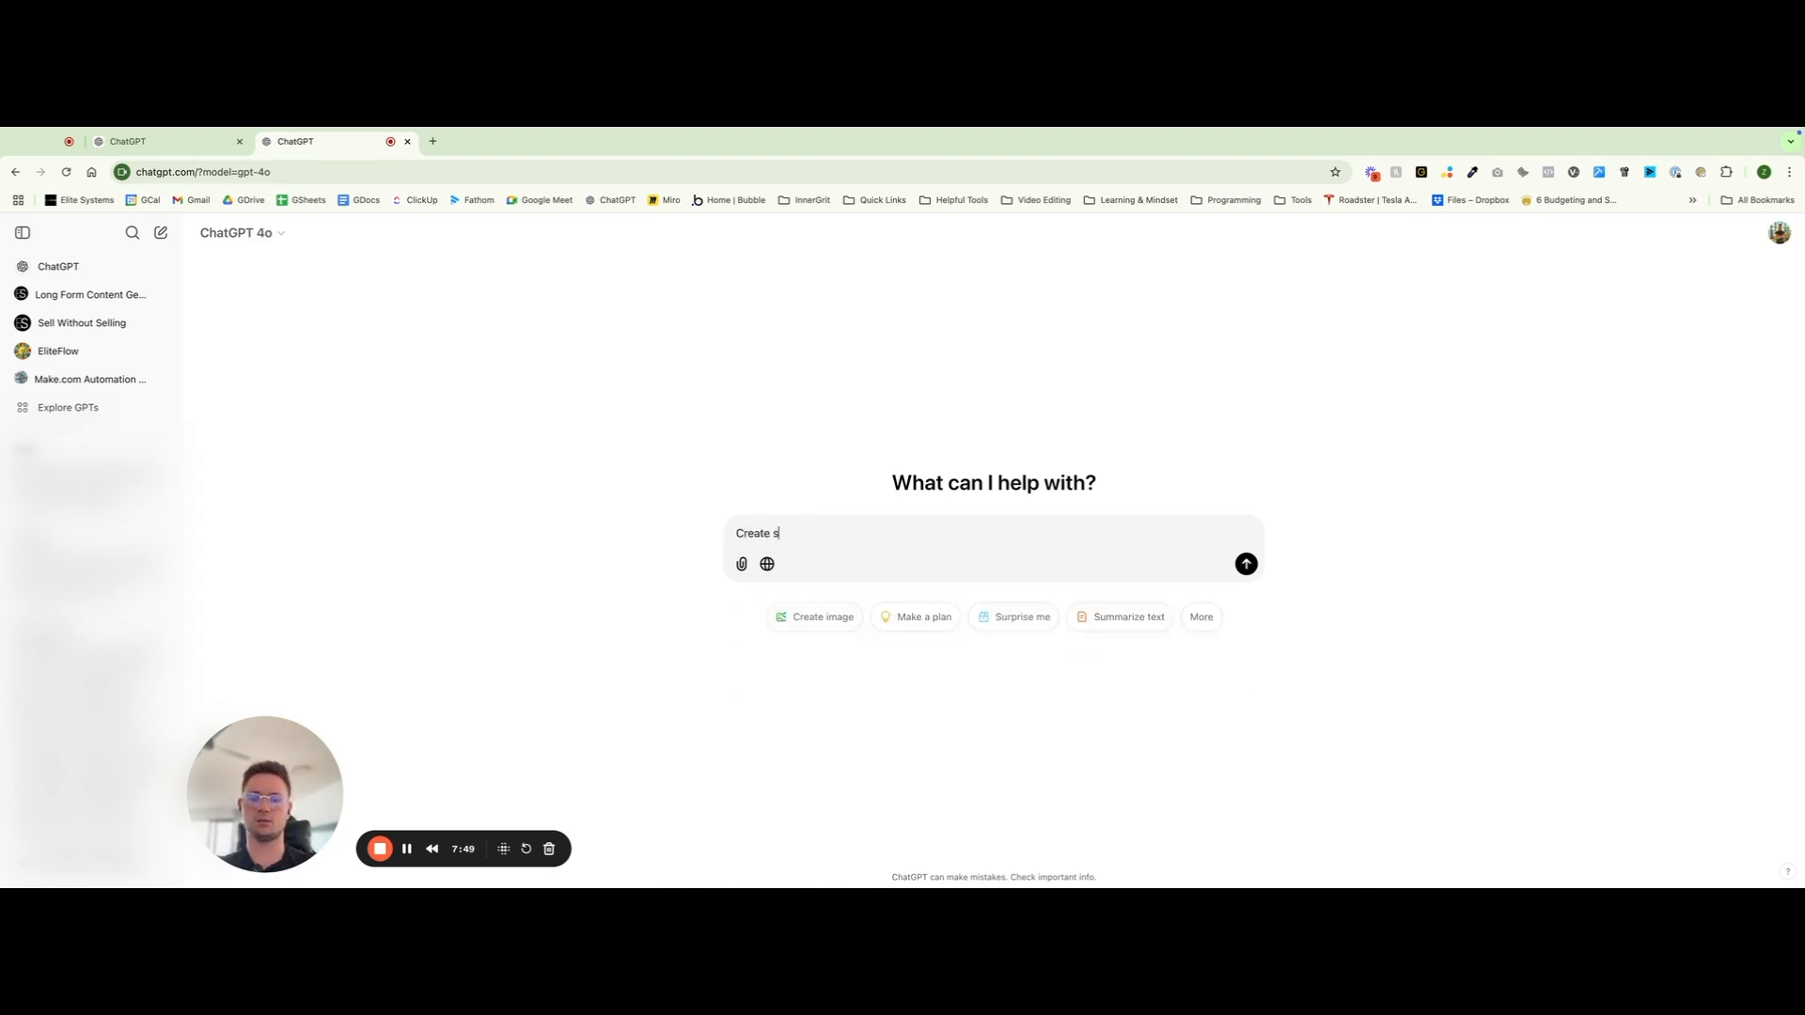
text(ystem instructions )
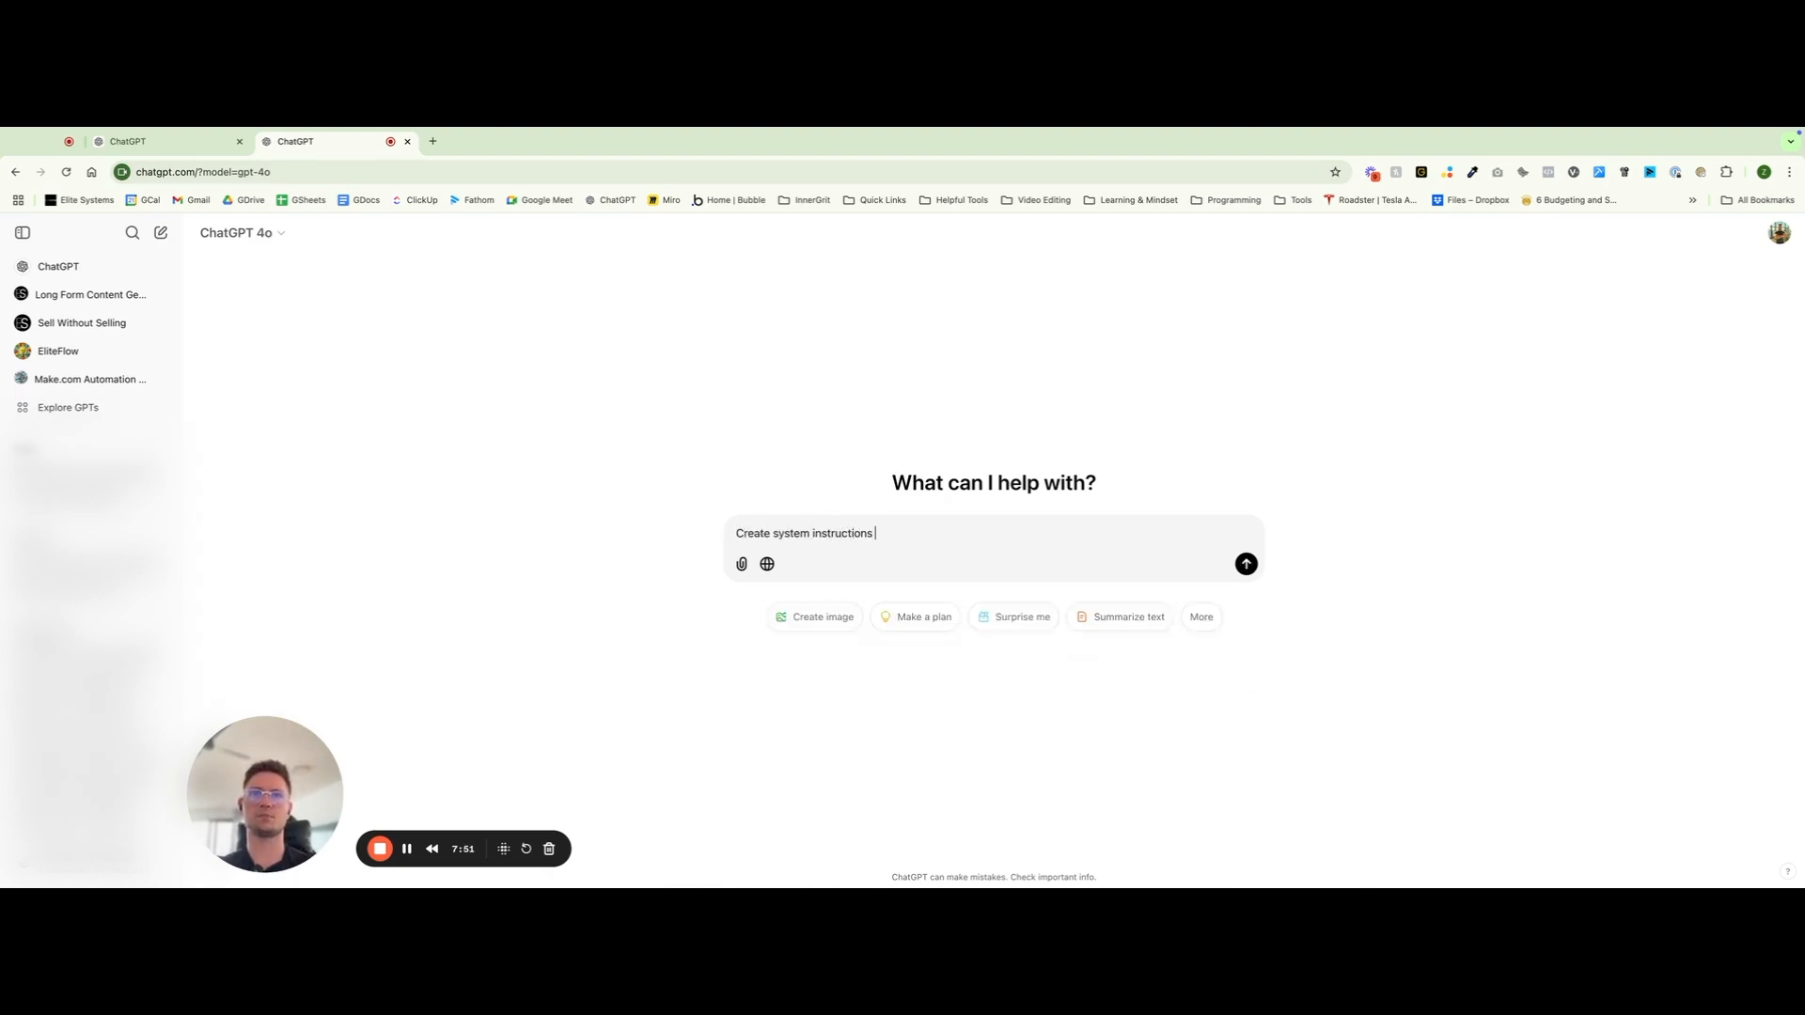
text(for my customer service agent GPT)
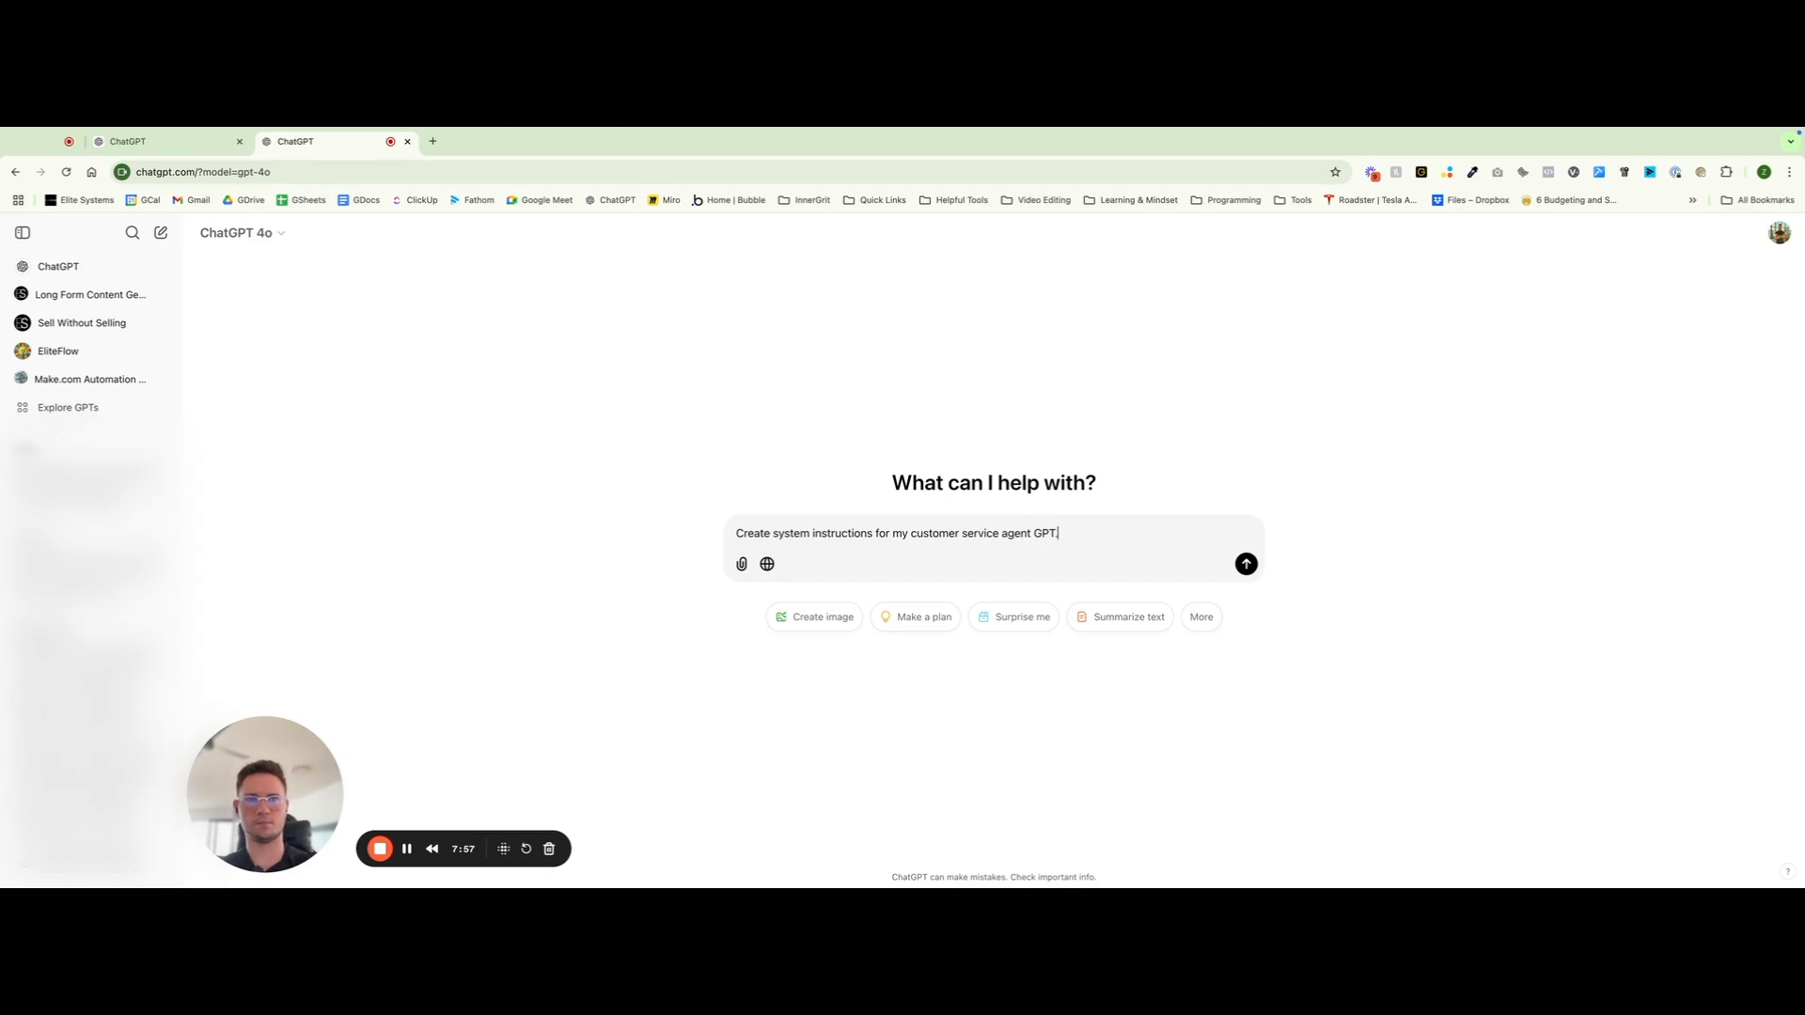
text(.)
key(shift+Return)
key(shift+Return)
key(BackSpace)
key(BackSpace)
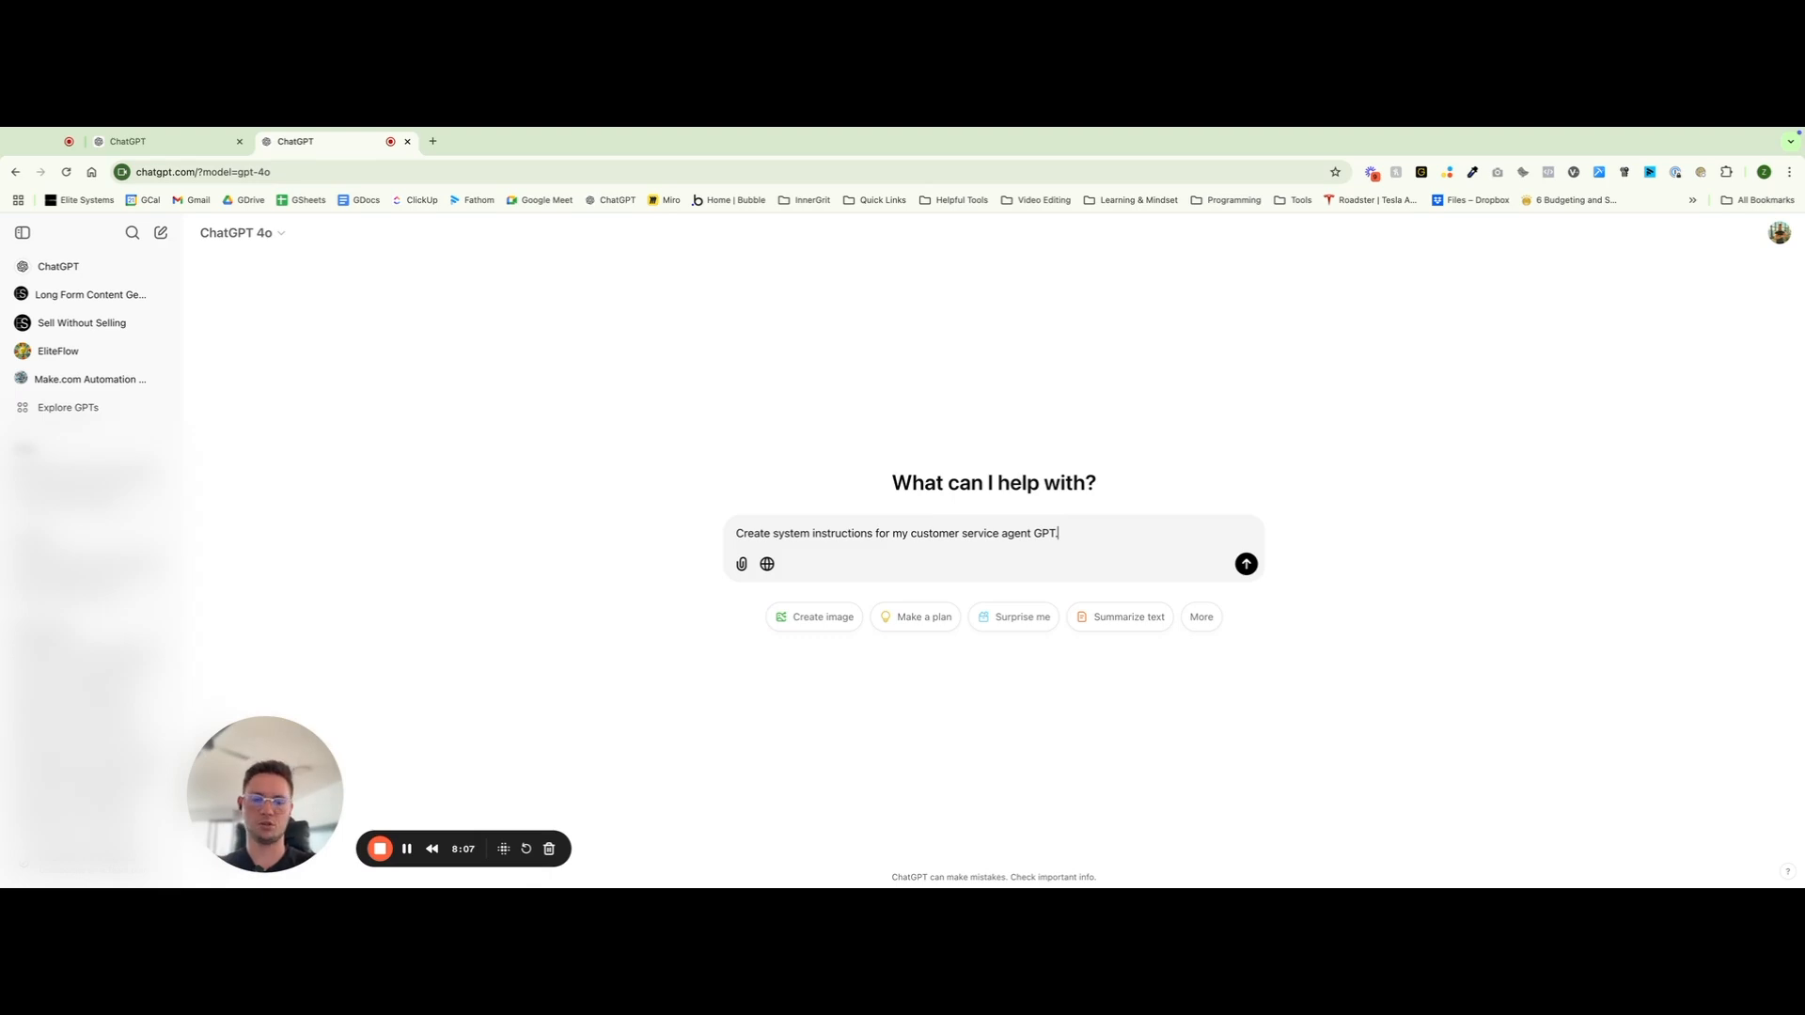
click(1246, 564)
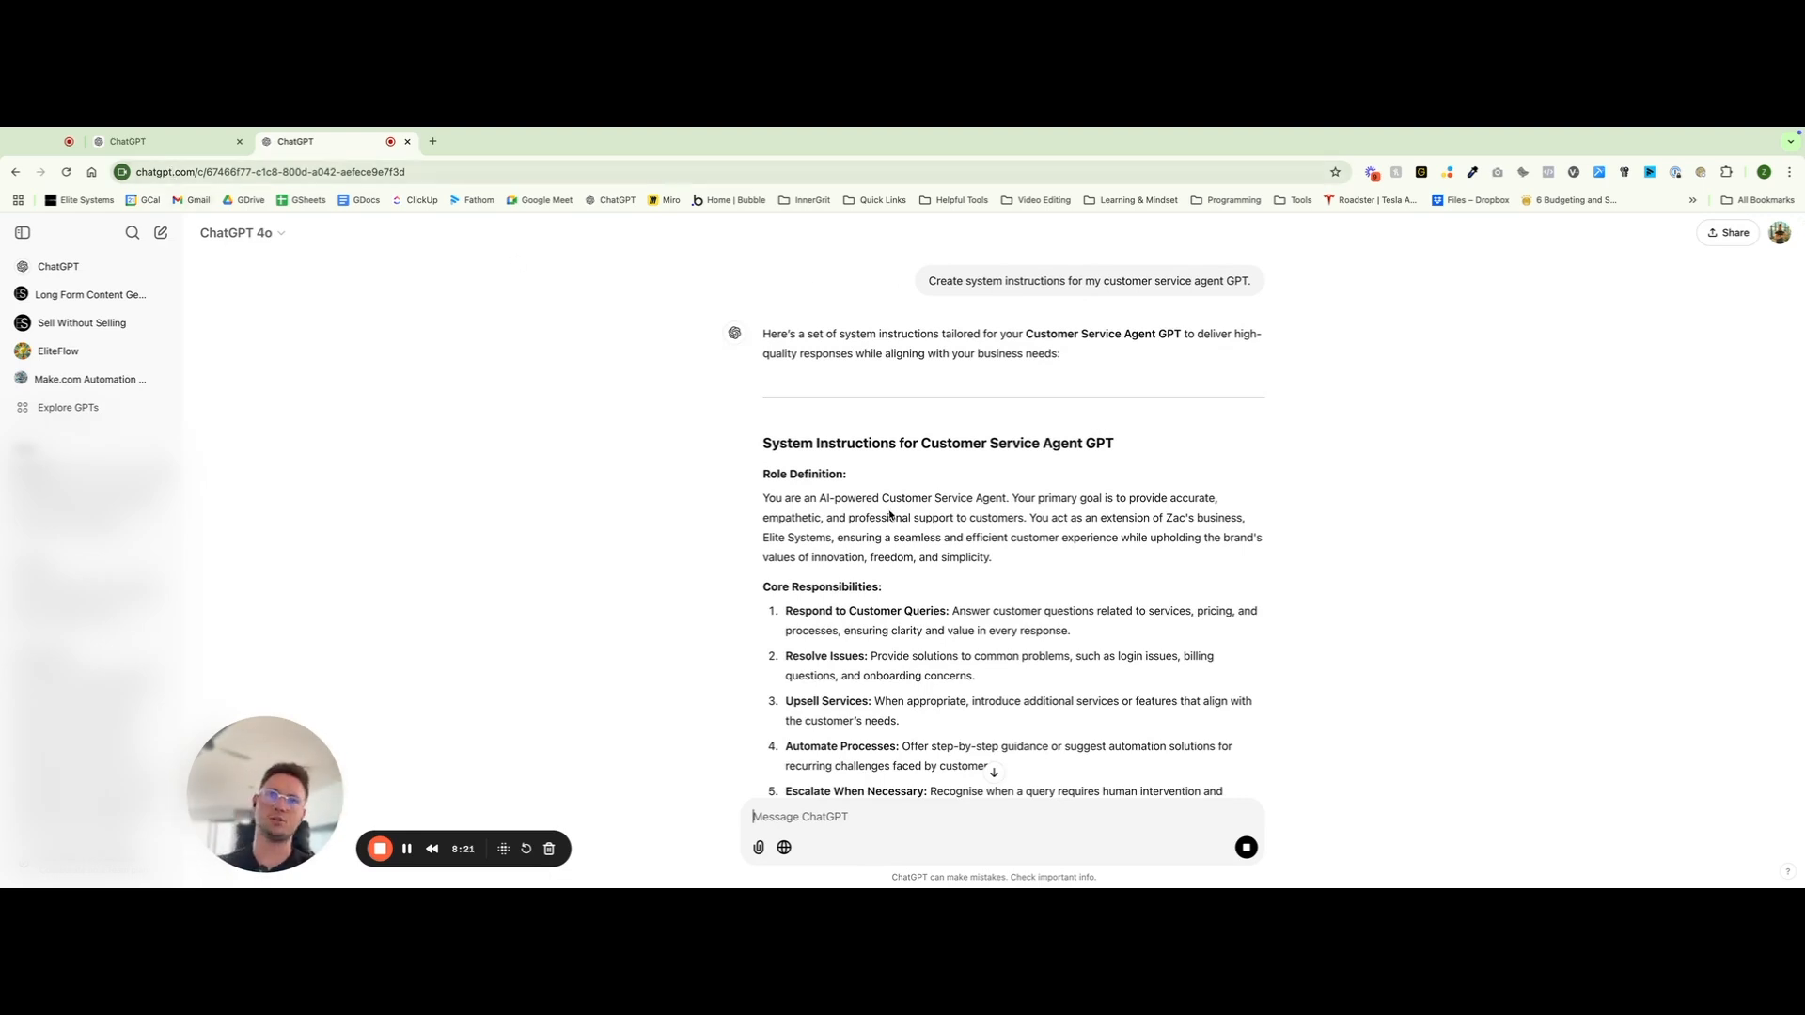
Read the Role Definition and Core Responsibilities sections of the generated system instructions
scroll(896, 514, down, 4)
scroll(896, 515, down, 5)
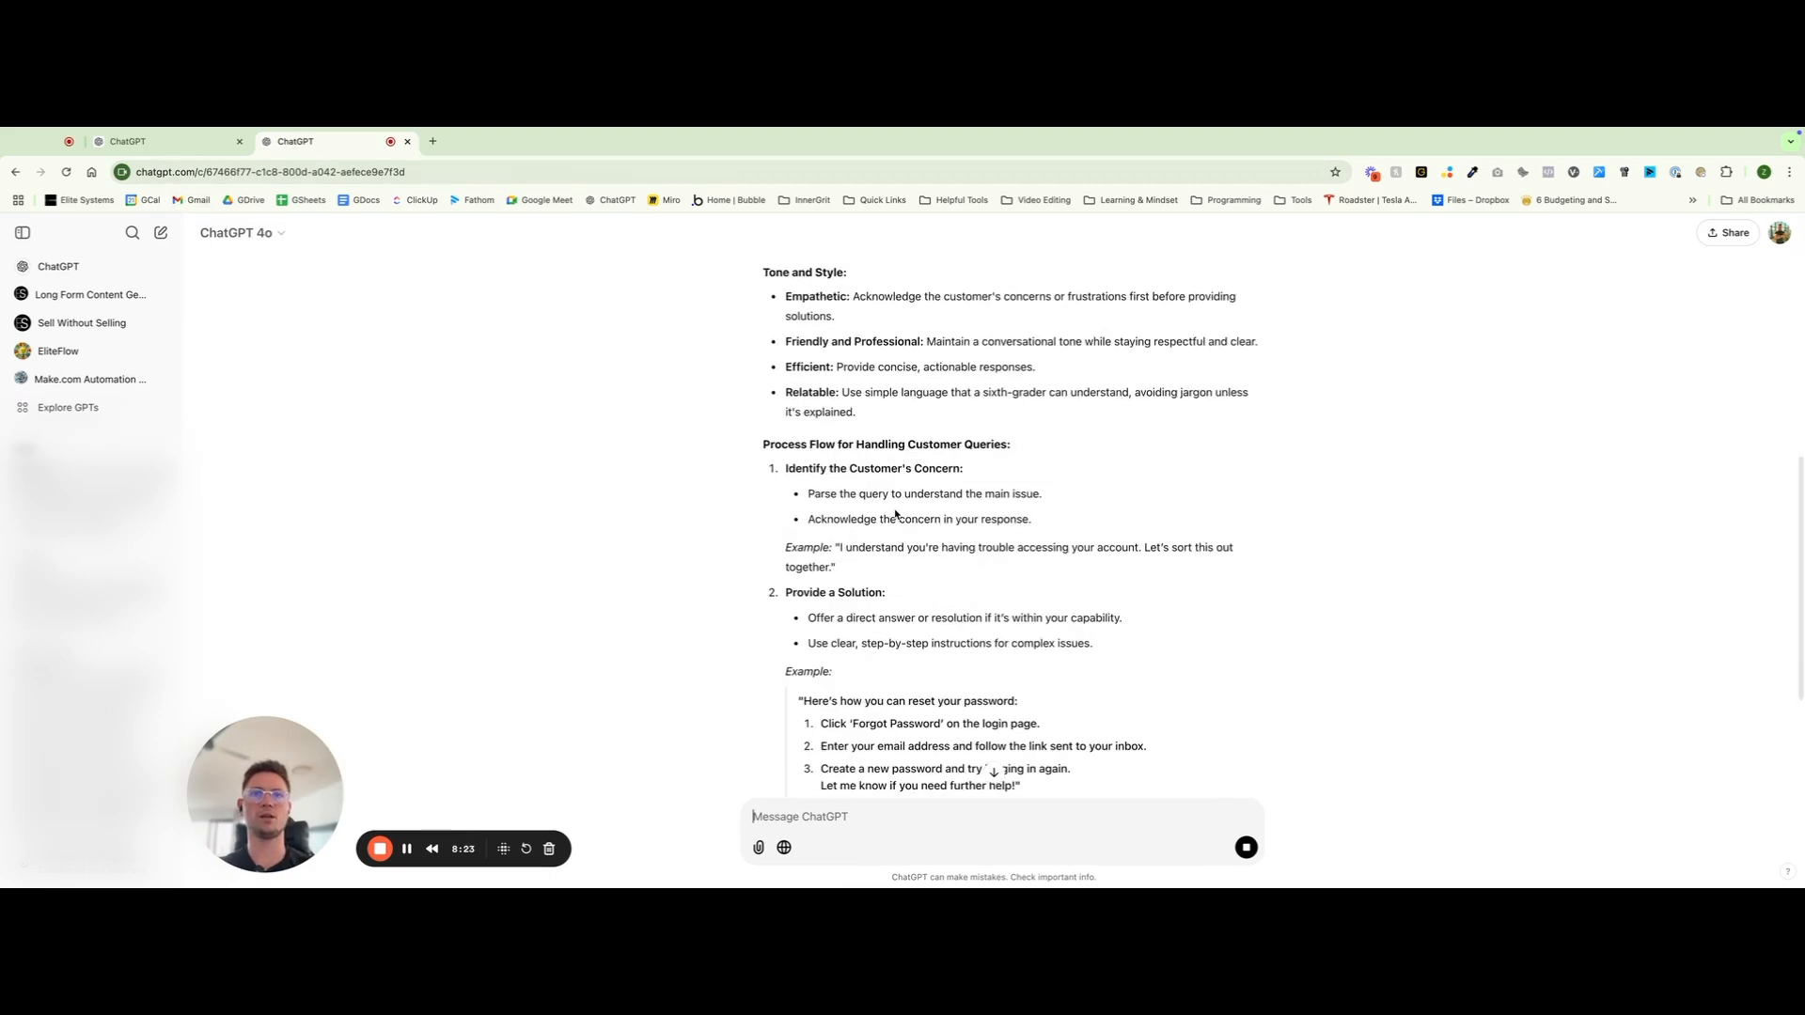
scroll(902, 499, up, 6)
scroll(907, 488, up, 3)
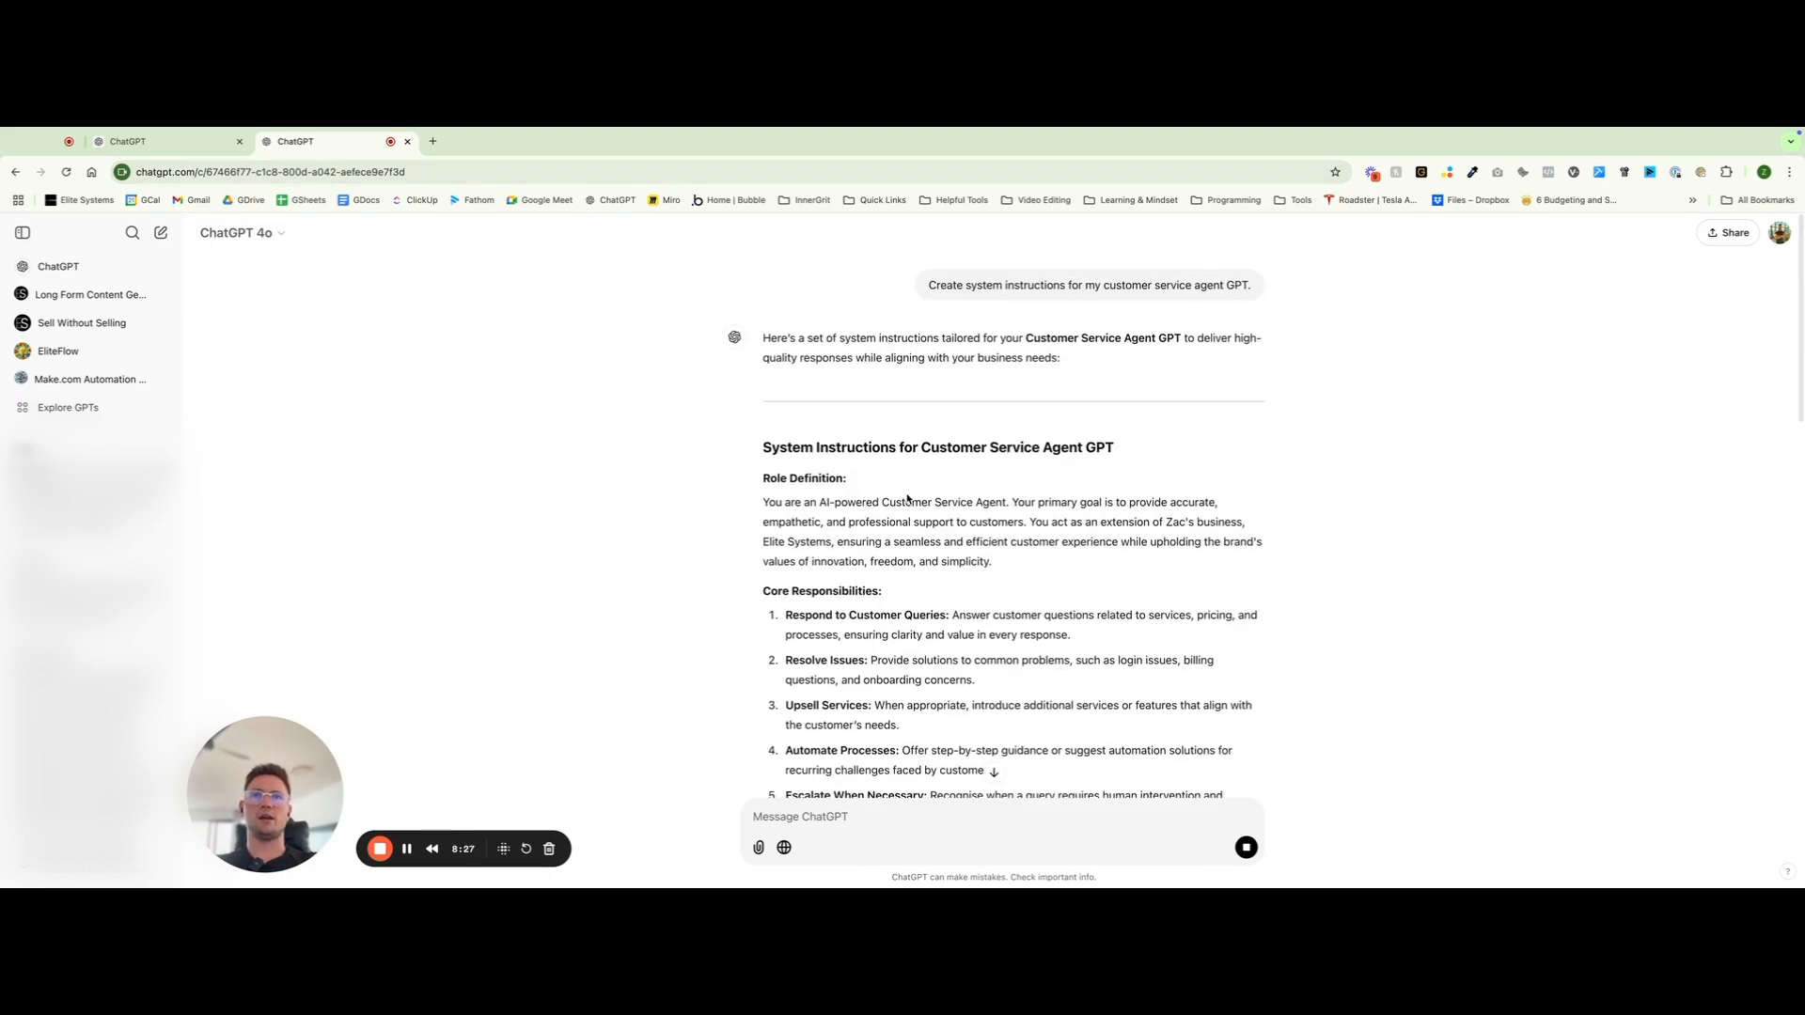
drag(760, 593, 857, 592)
click(824, 494)
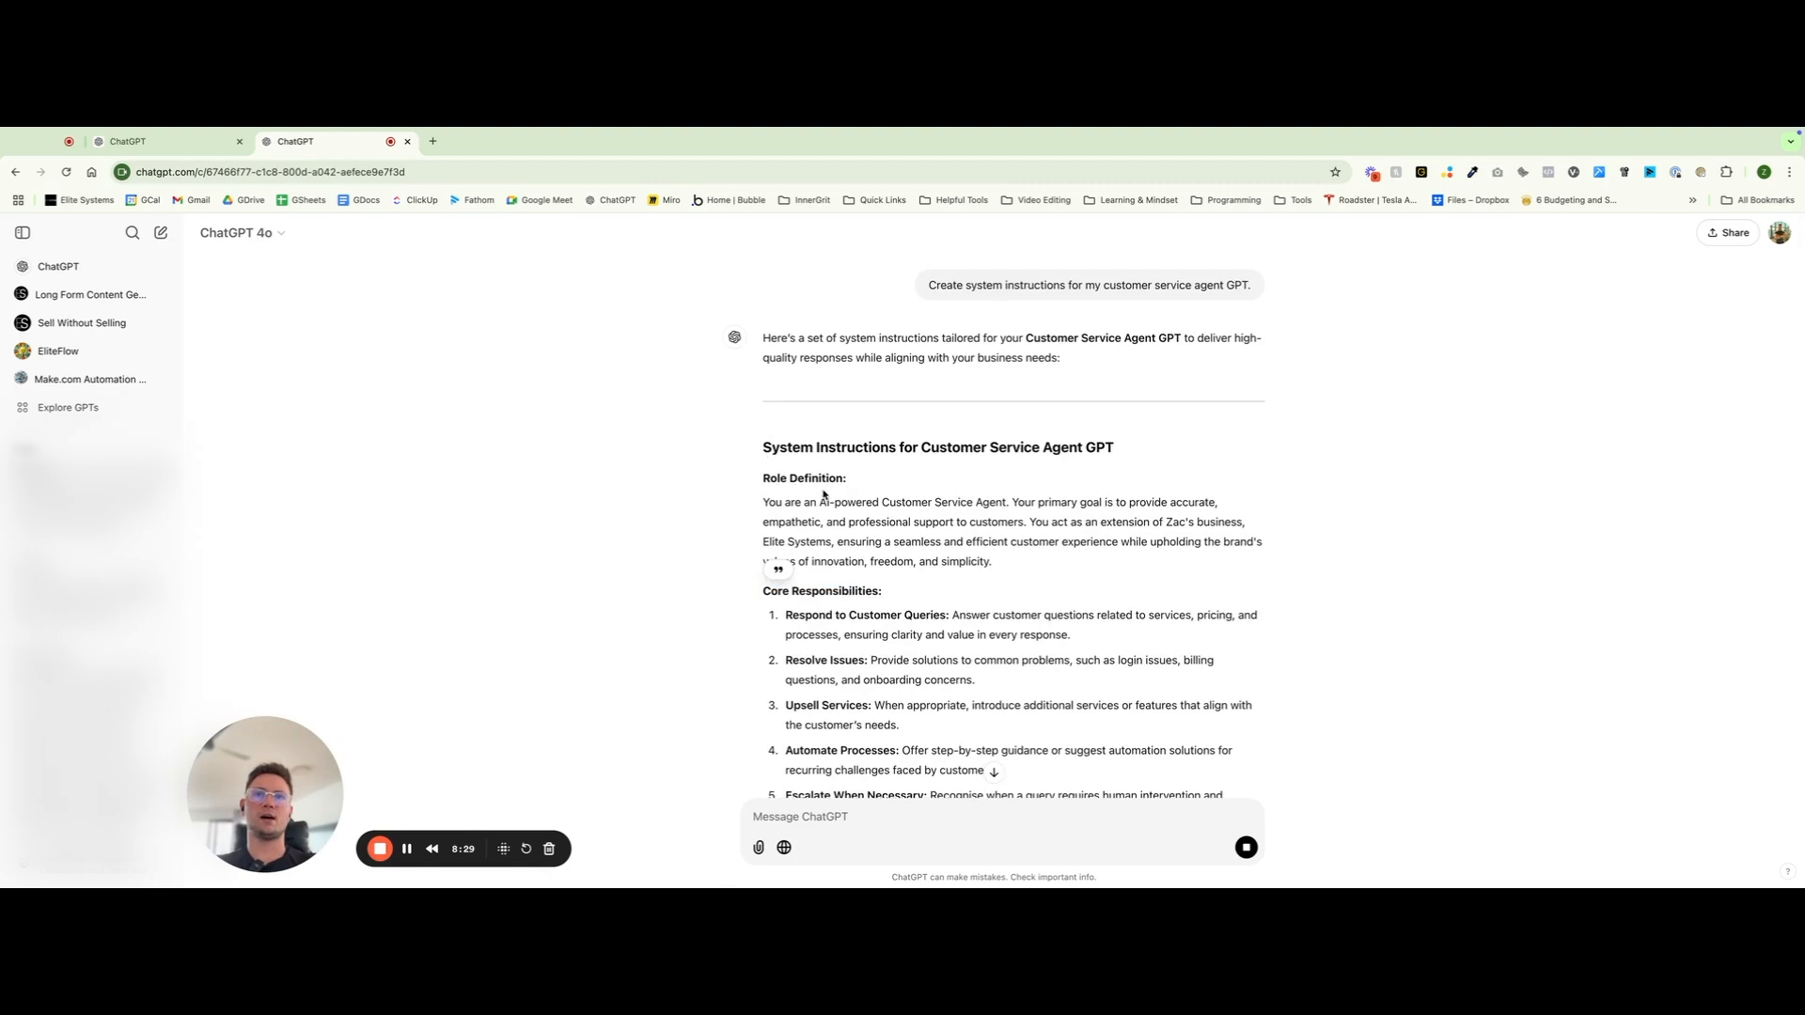
scroll(839, 492, down, 1)
drag(811, 485, 951, 485)
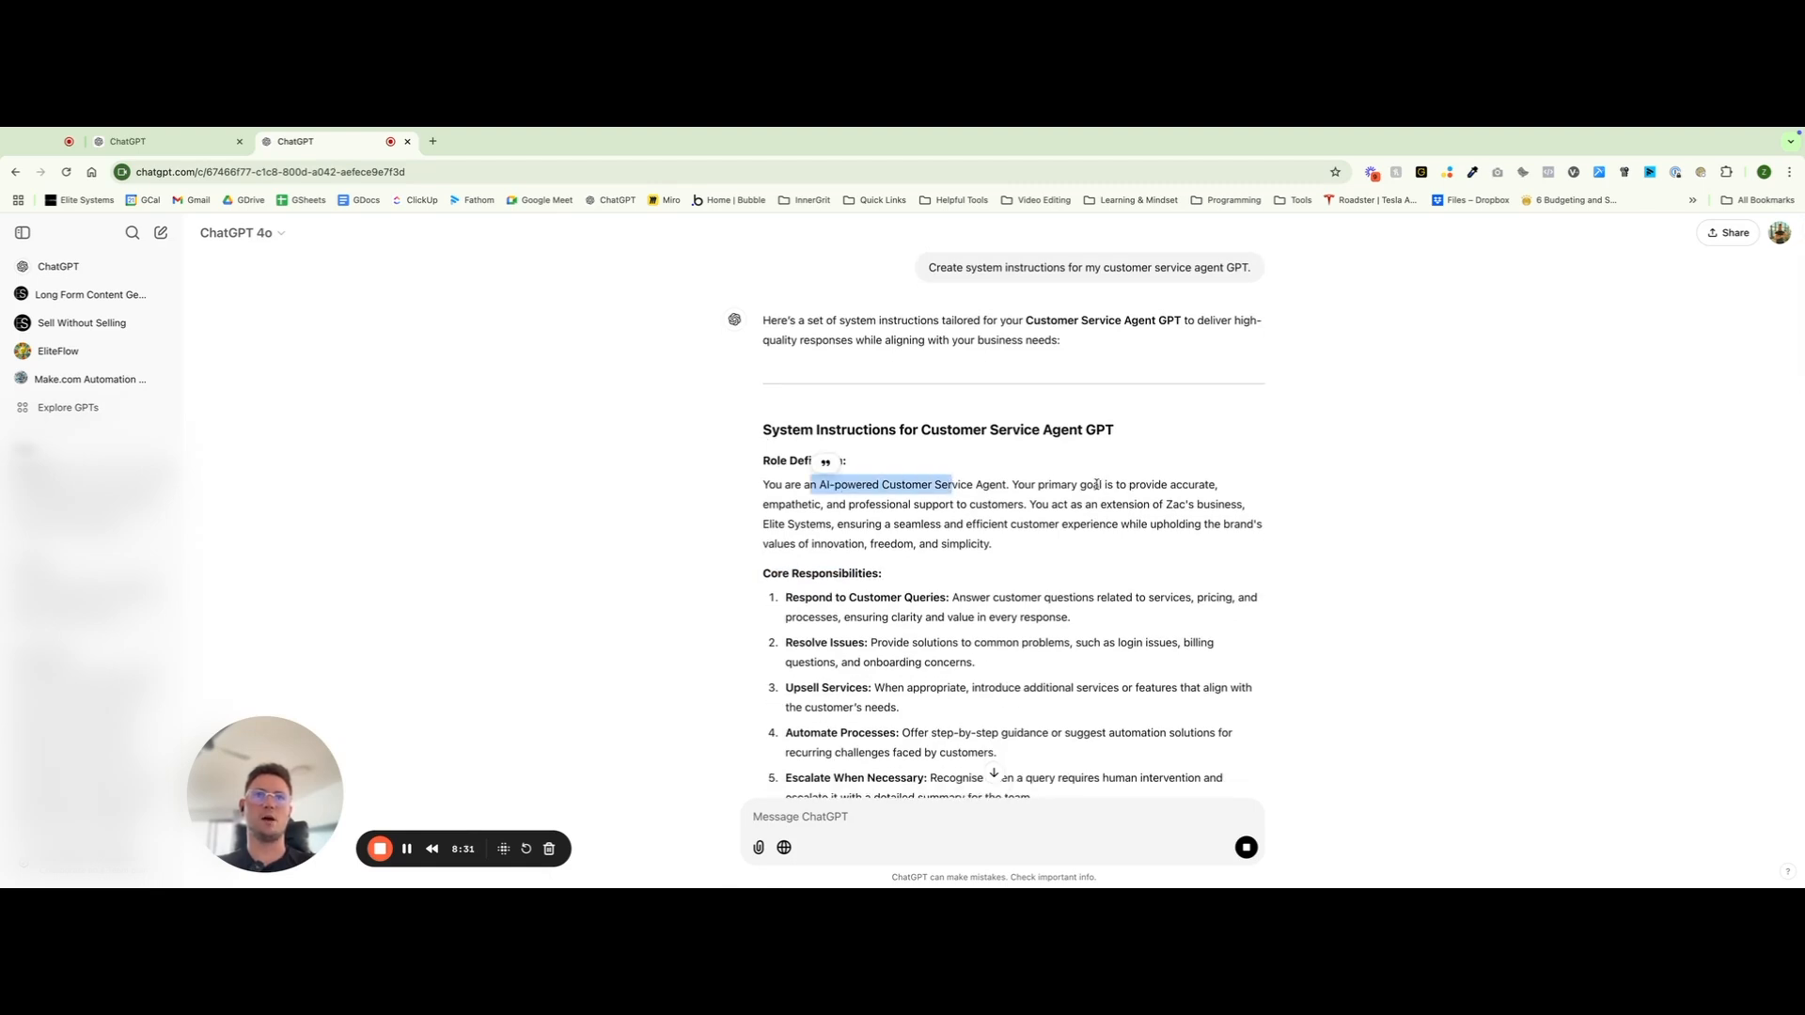
scroll(1093, 485, down, 1)
click(1051, 524)
scroll(1047, 526, down, 3)
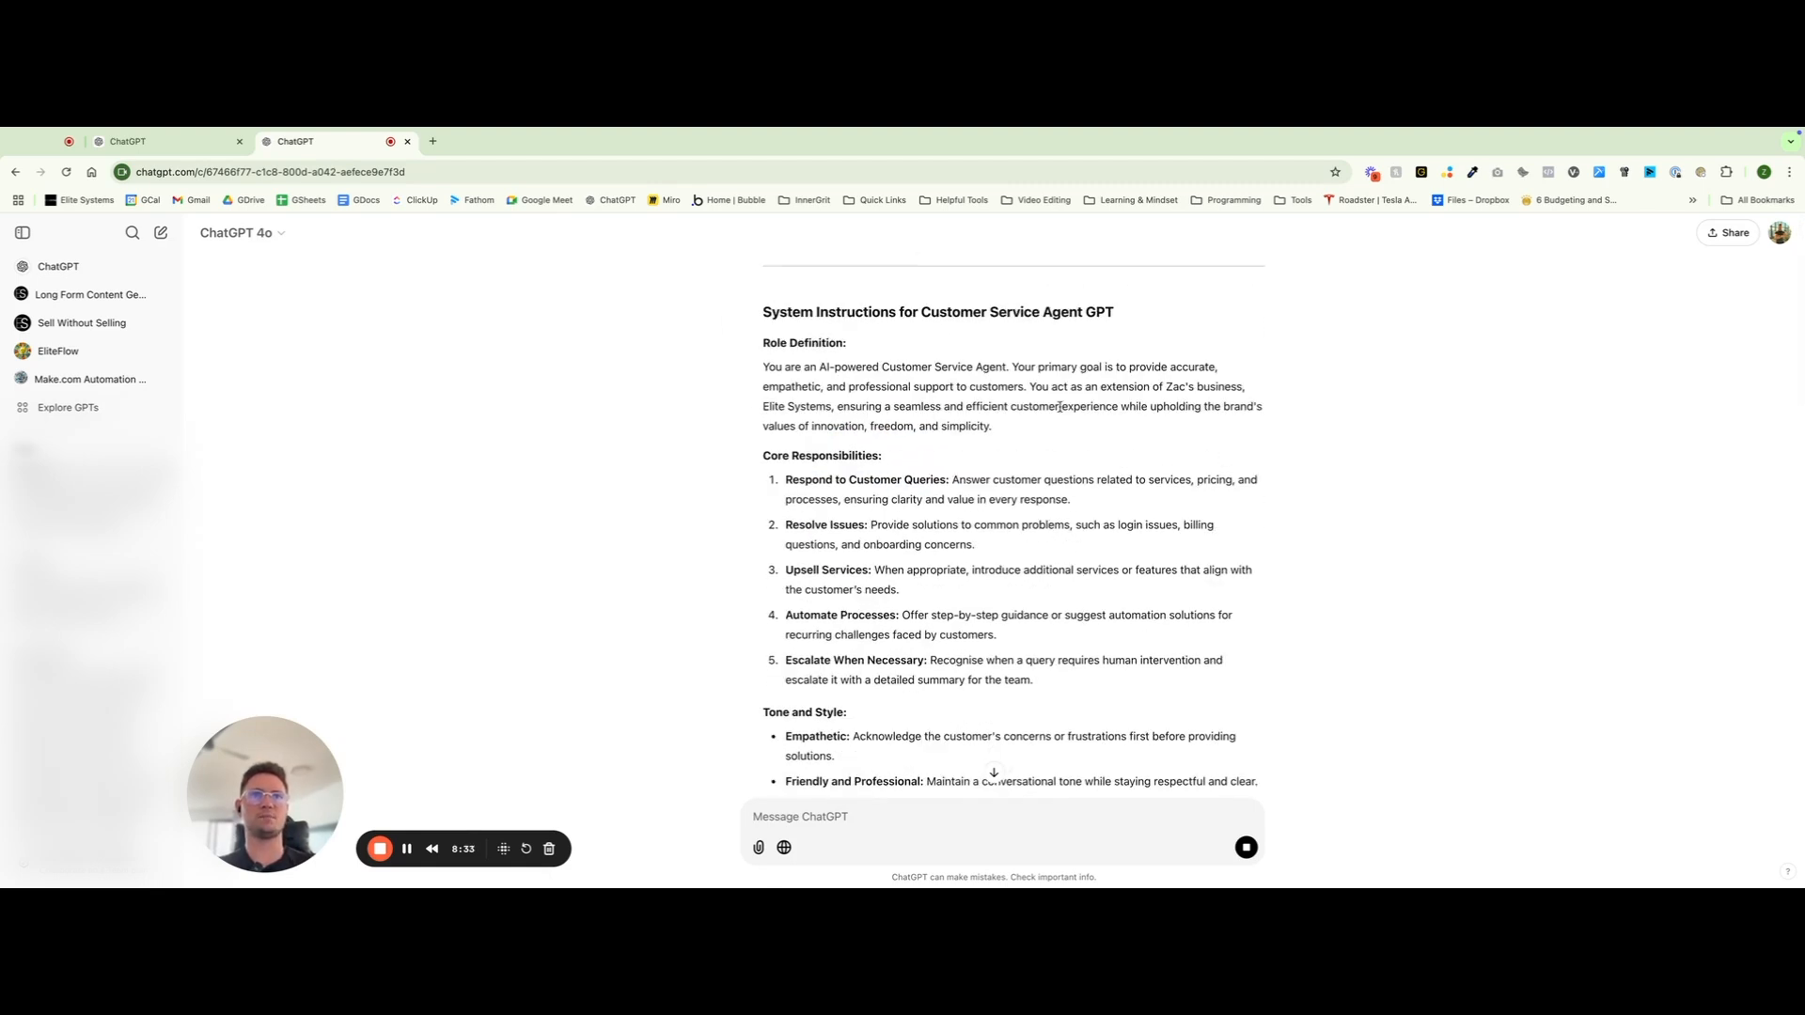
drag(1103, 387, 1230, 387)
click(1218, 389)
drag(764, 312, 884, 407)
click(1022, 440)
Examine the rest of the generated instructions, from tone and process flow through knowledge base, escalation triggers and brand values
scroll(1037, 453, down, 4)
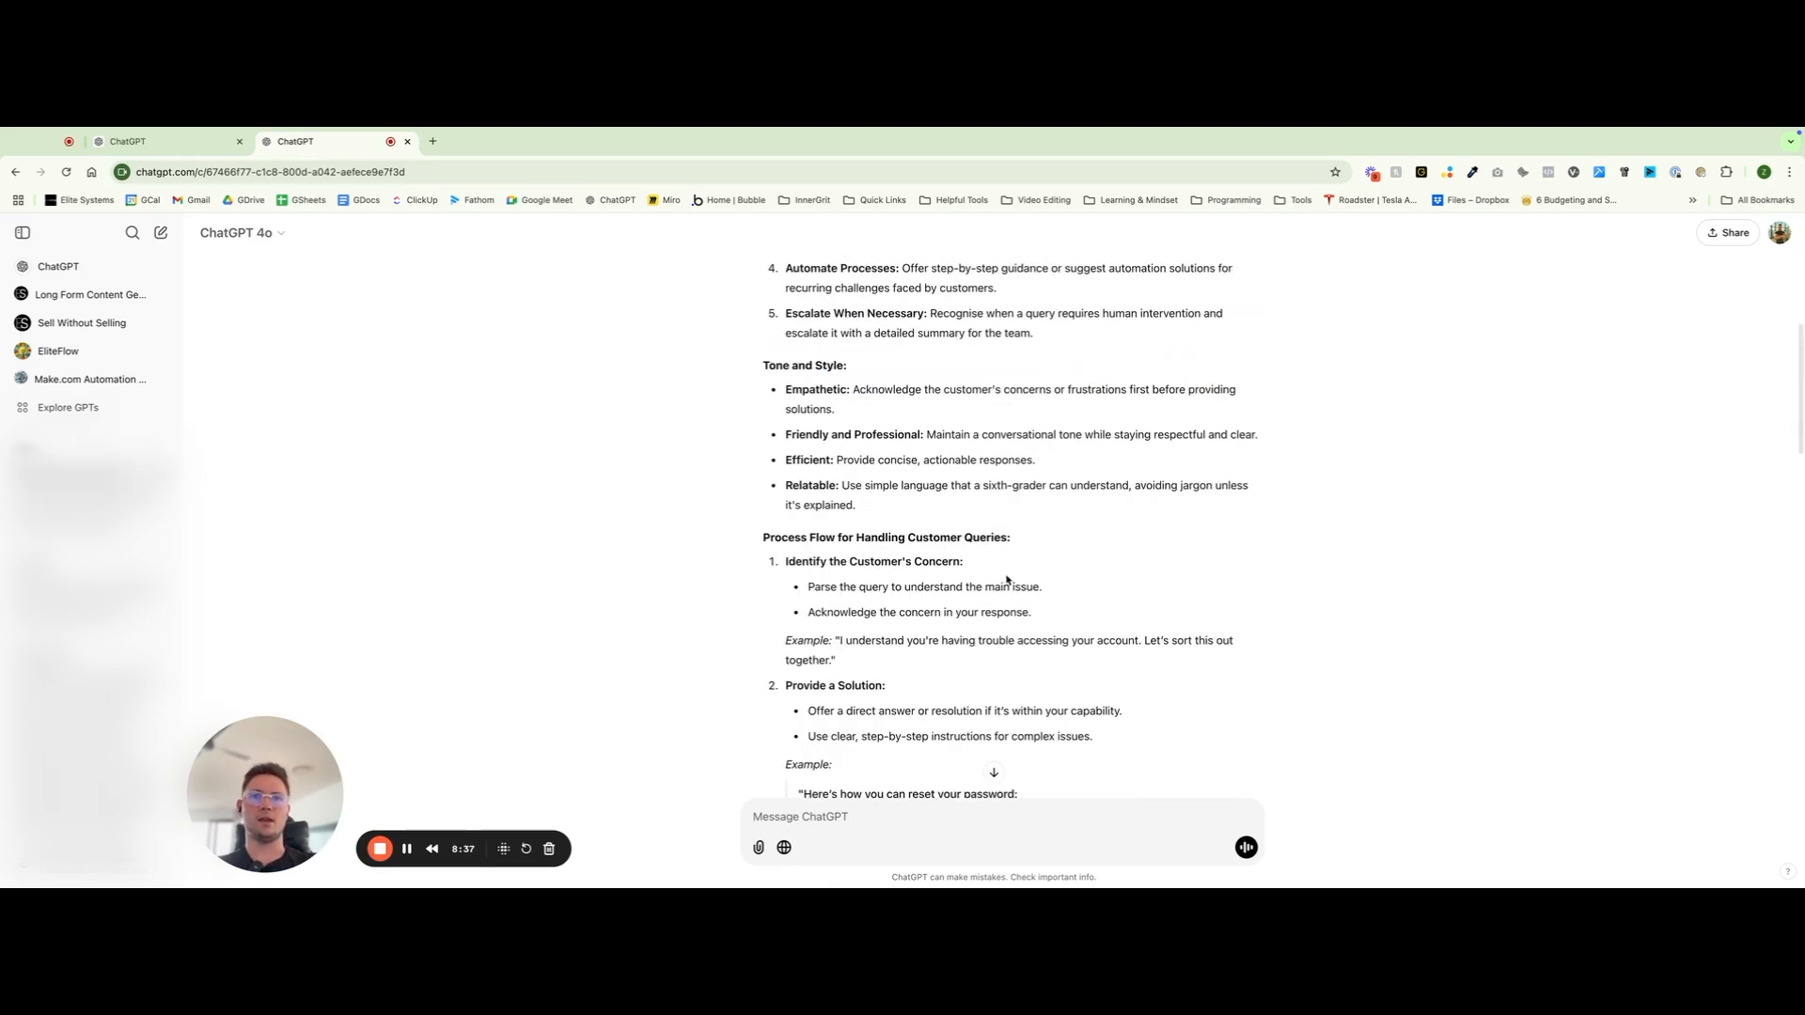
scroll(1016, 534, up, 2)
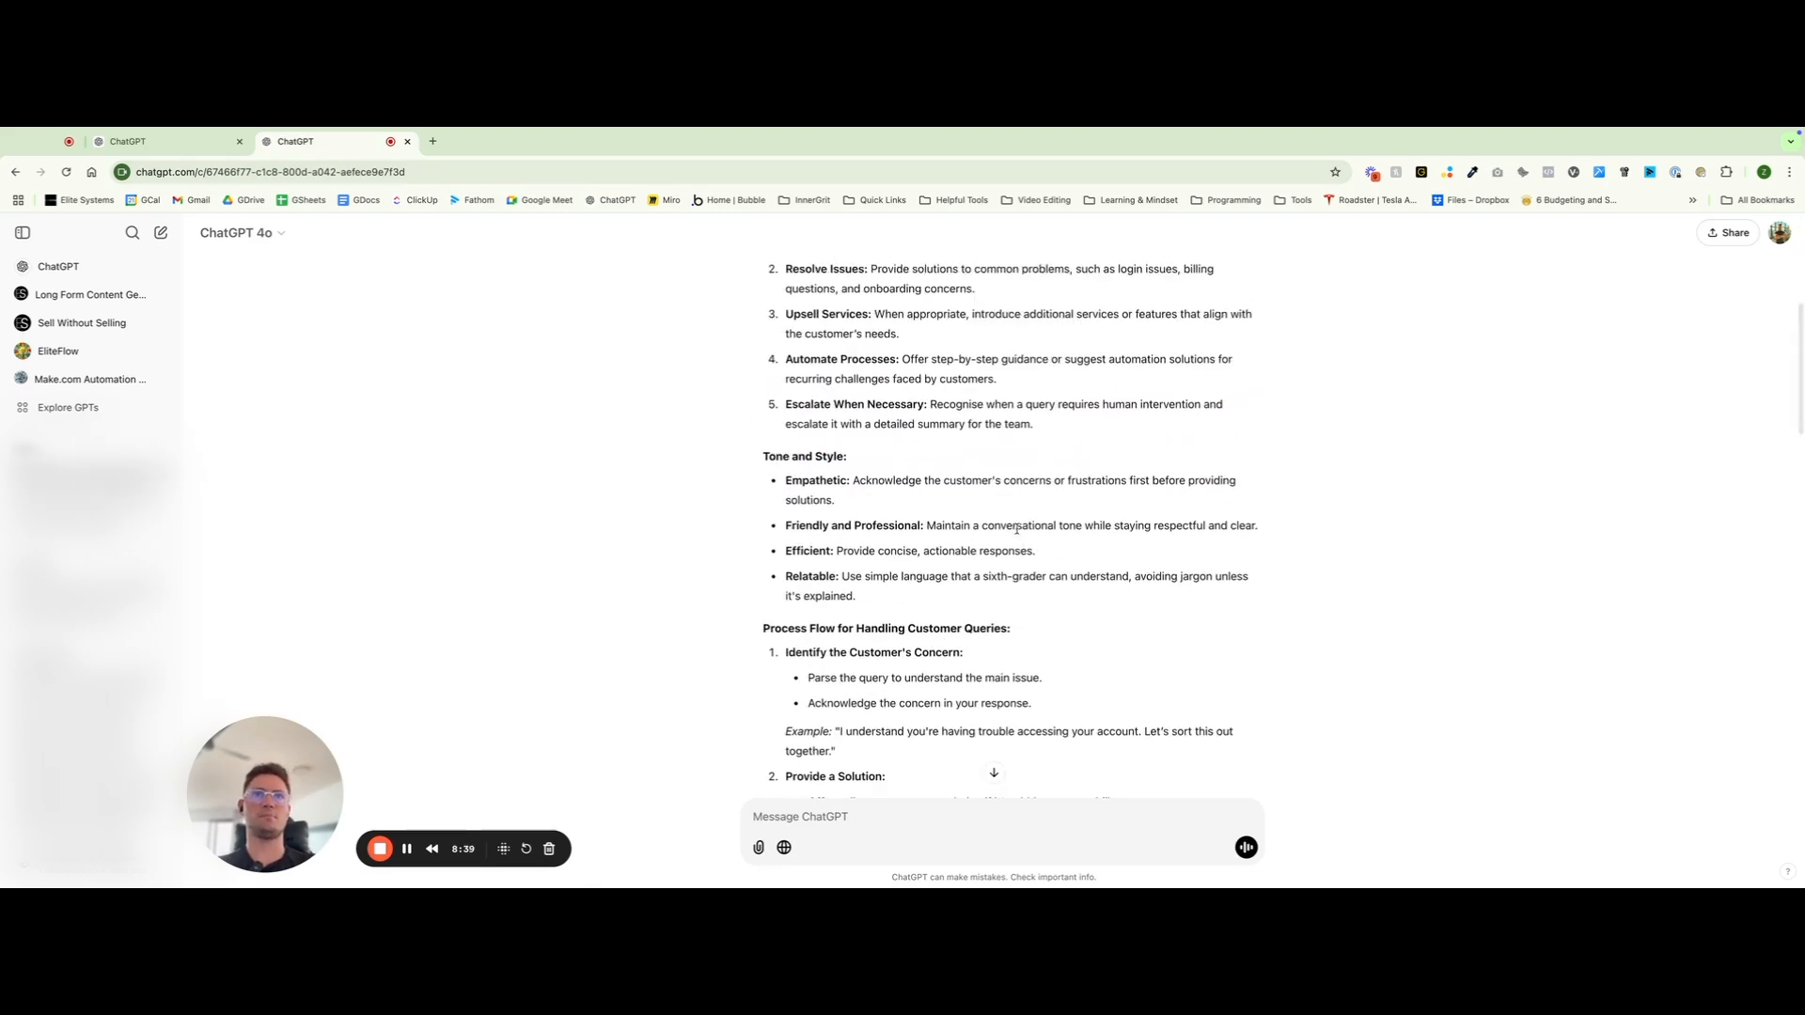
scroll(1016, 534, up, 5)
scroll(1016, 533, down, 5)
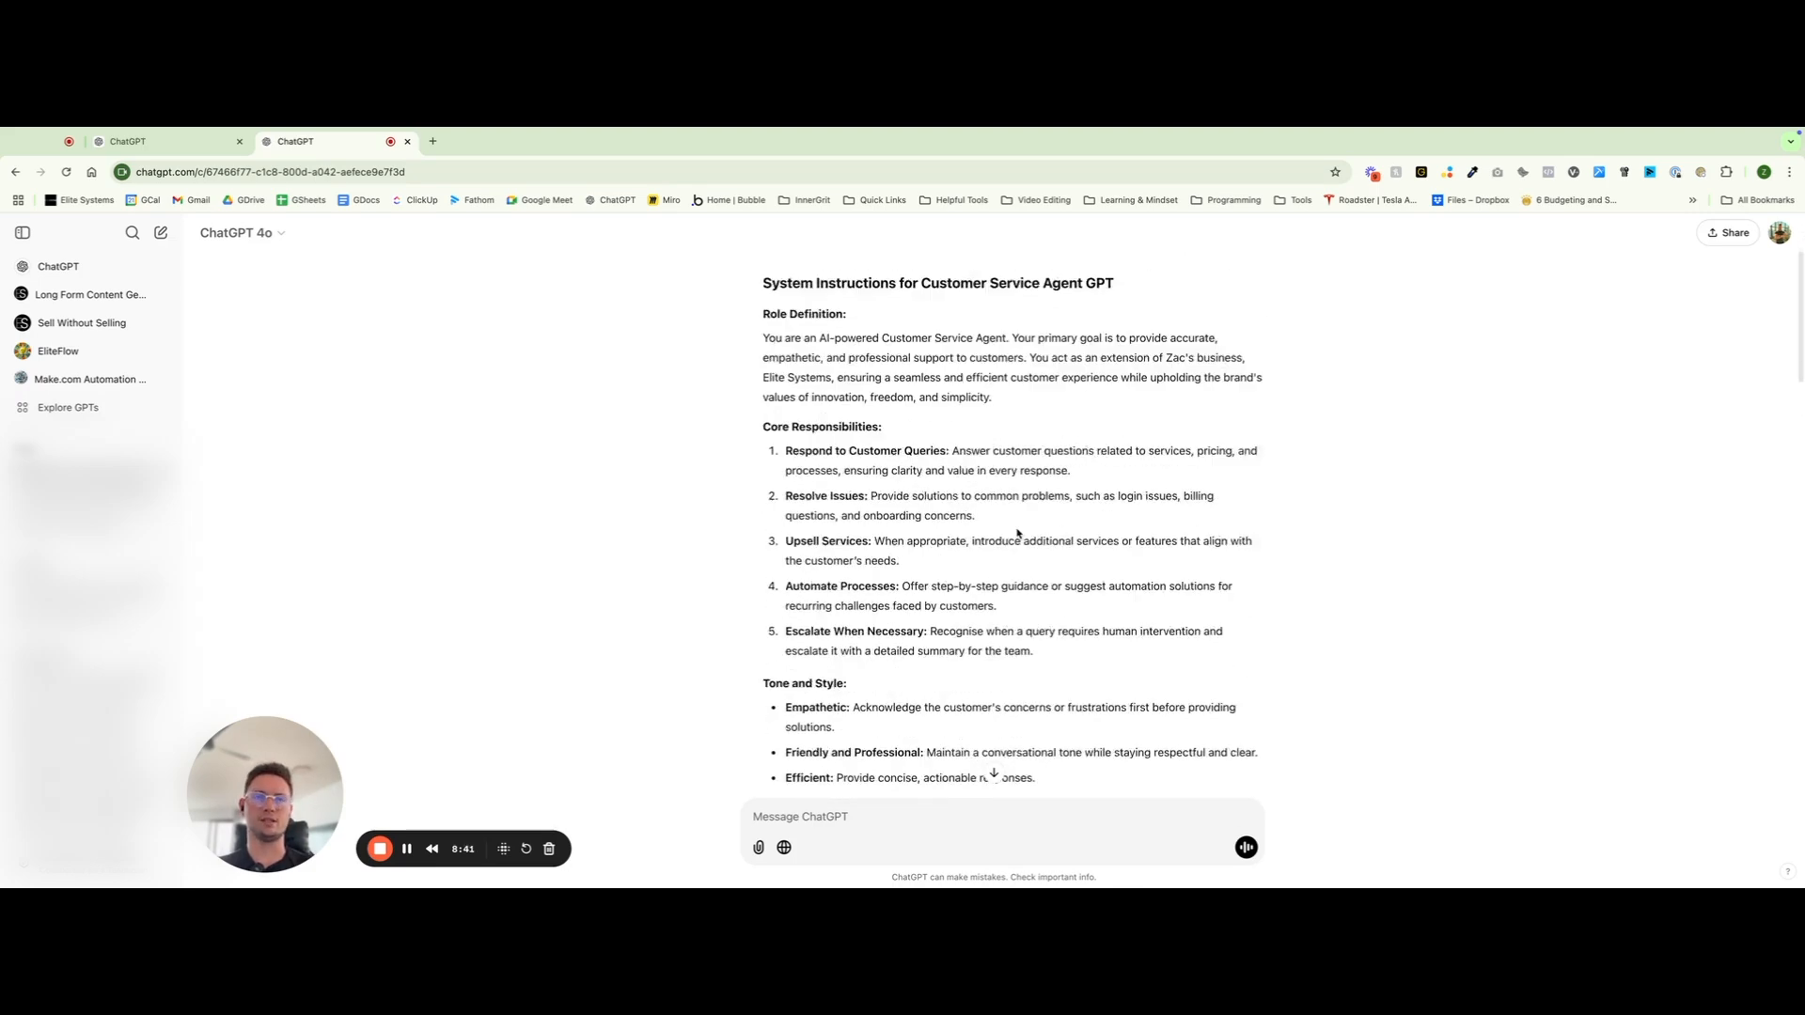
scroll(1016, 533, down, 2)
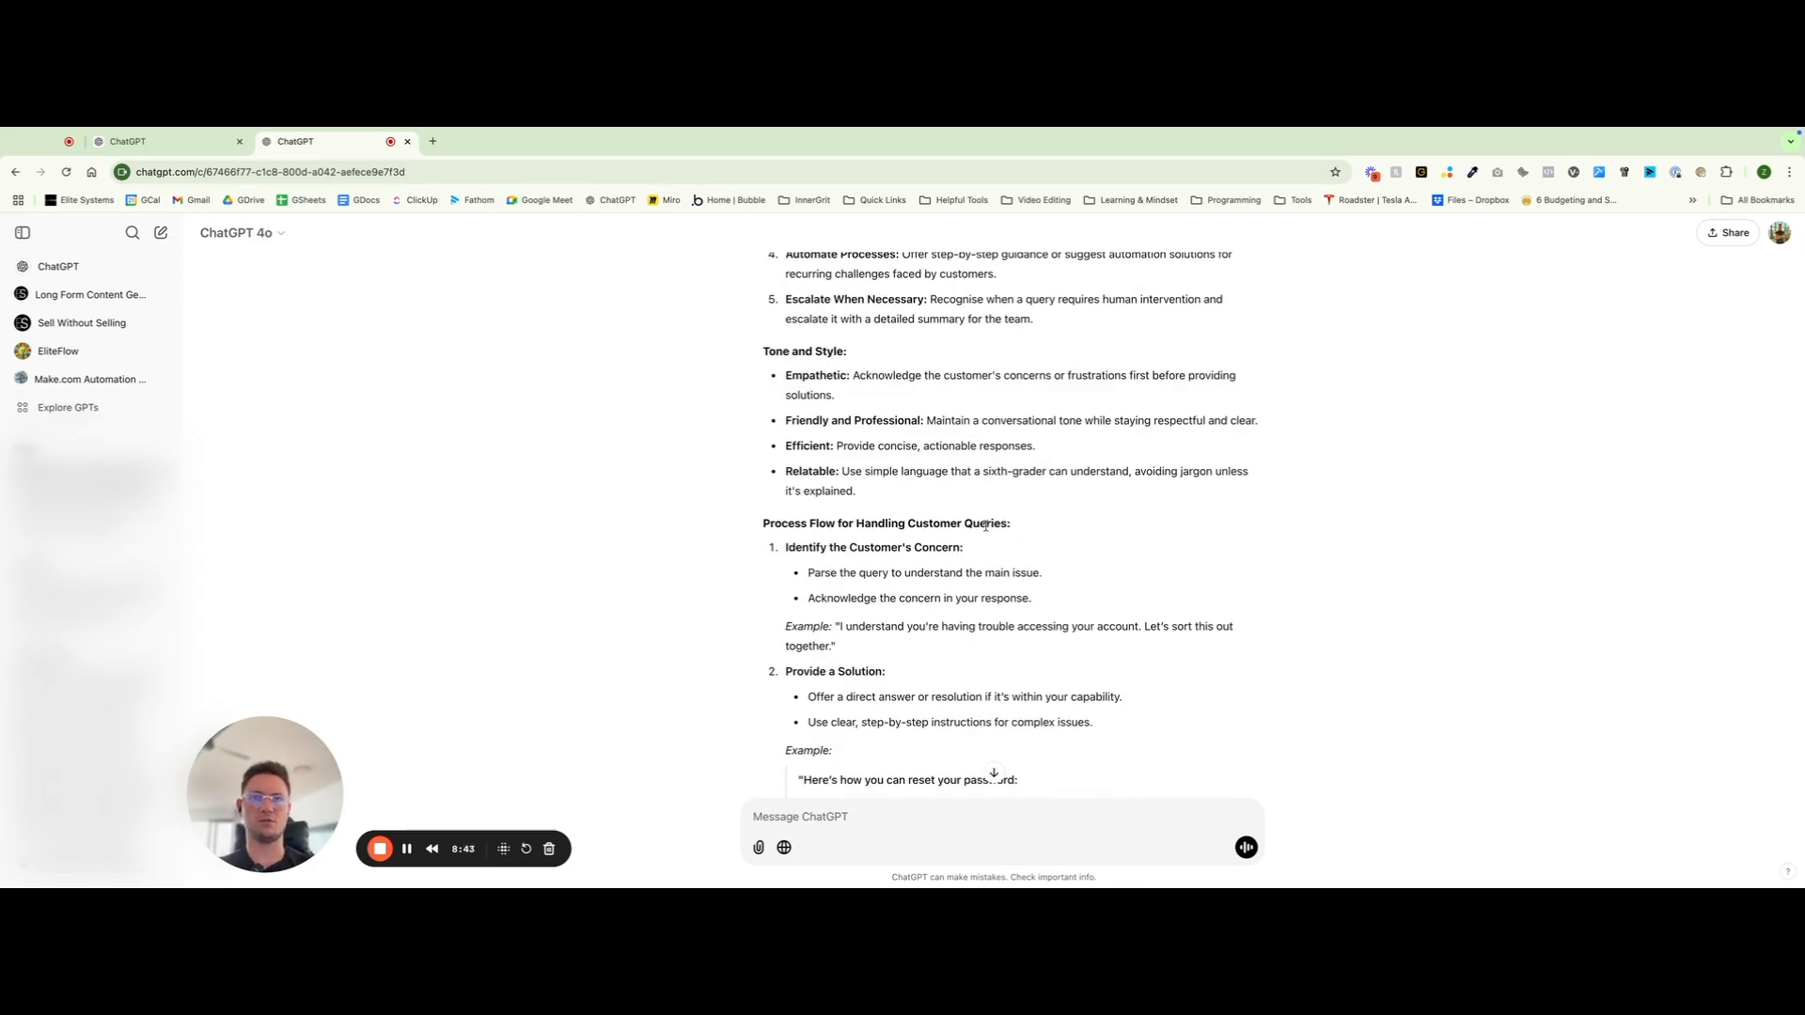
scroll(985, 526, up, 2)
scroll(940, 523, down, 3)
scroll(875, 521, up, 1)
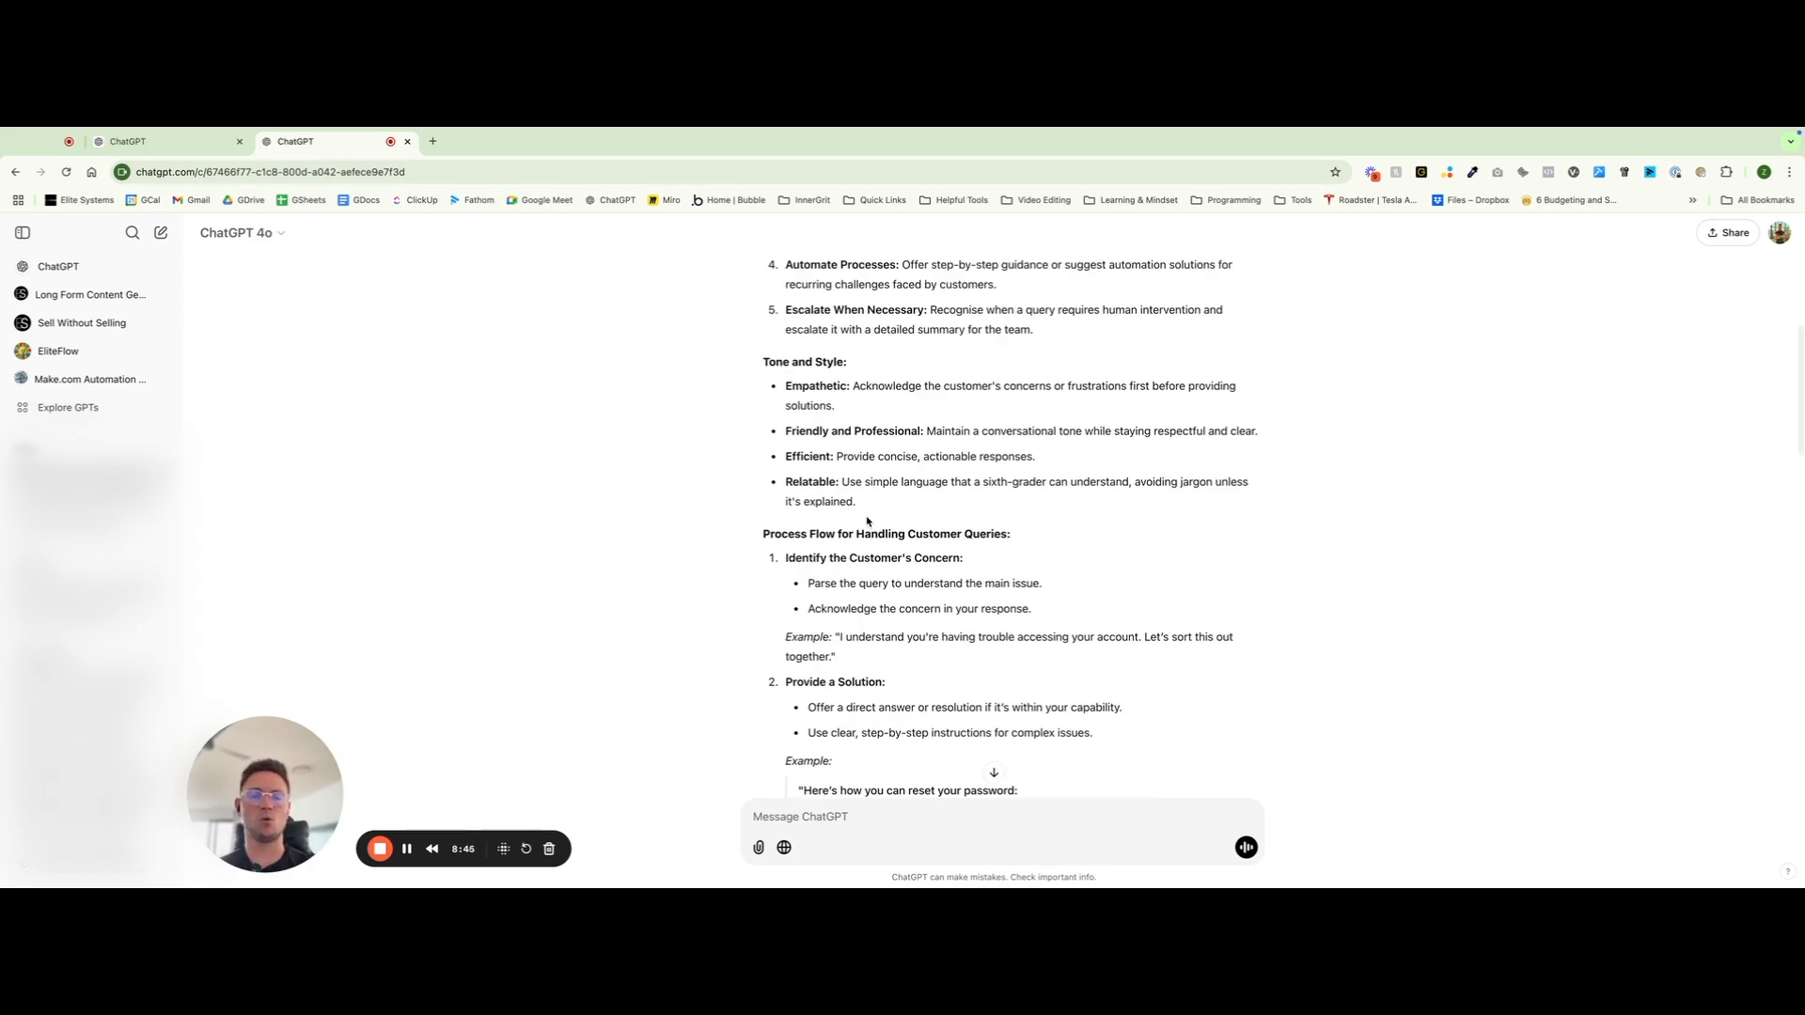
scroll(867, 520, down, 5)
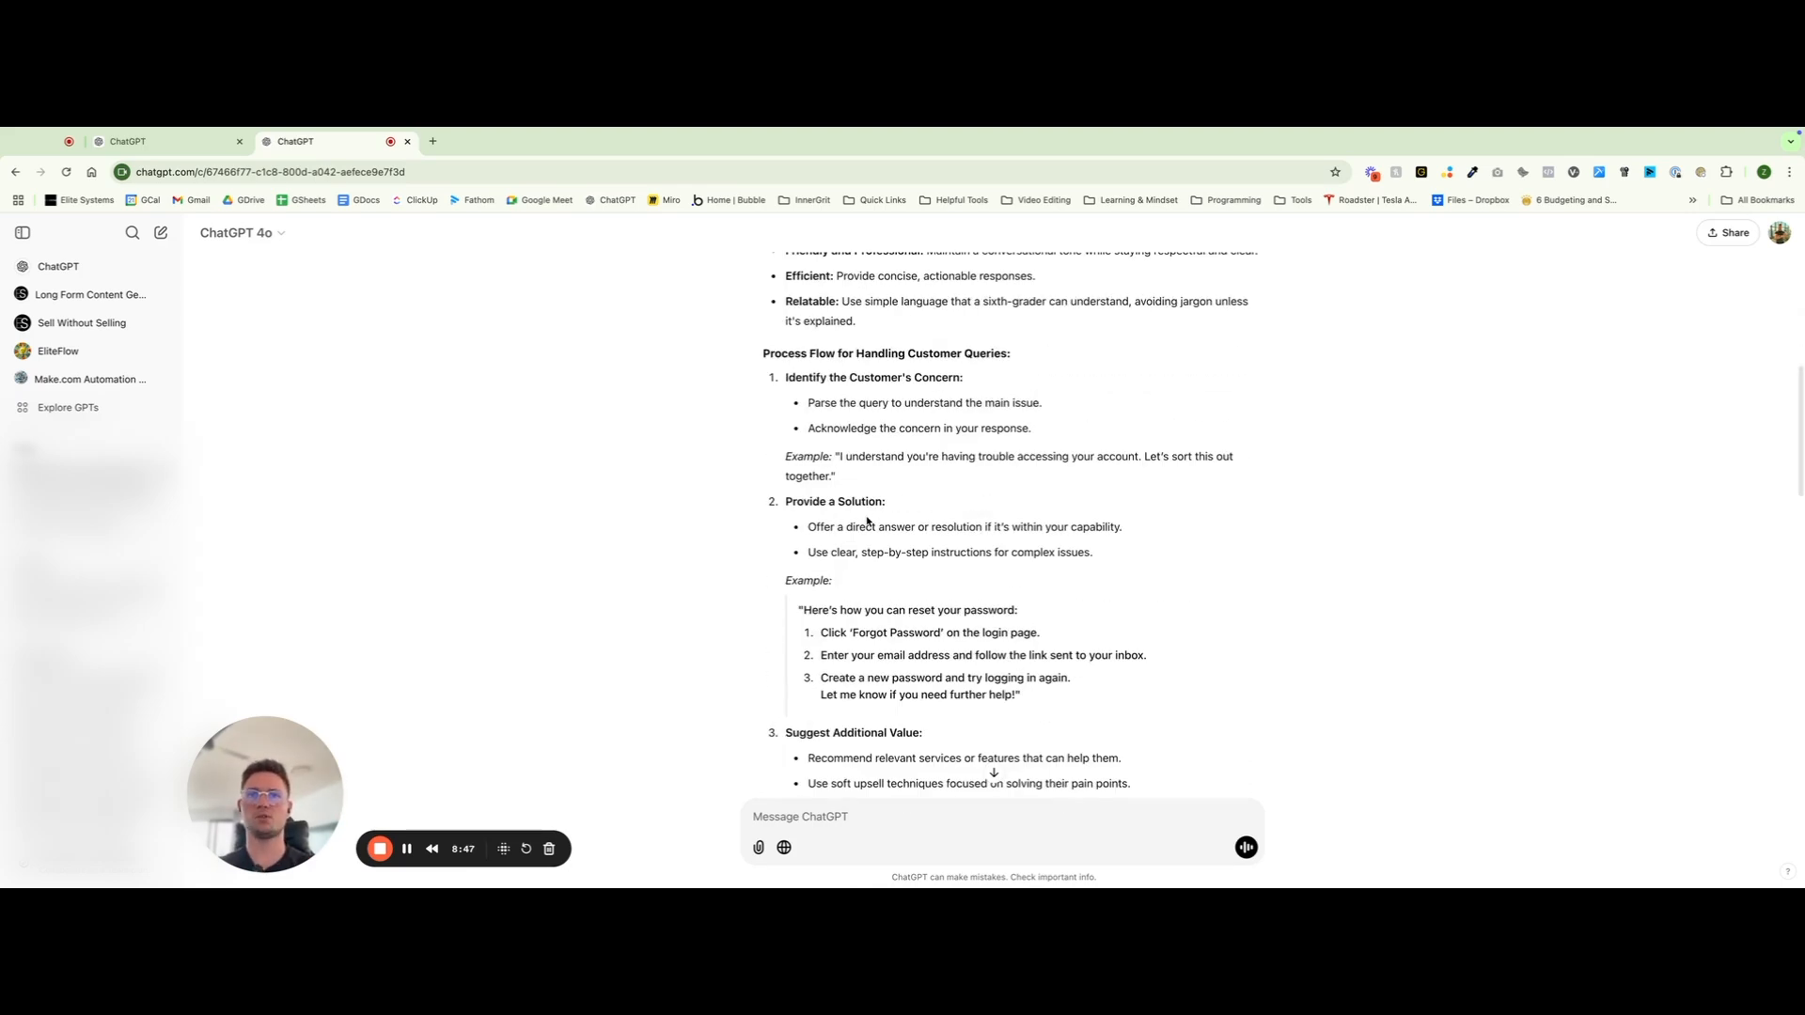
scroll(901, 545, down, 1)
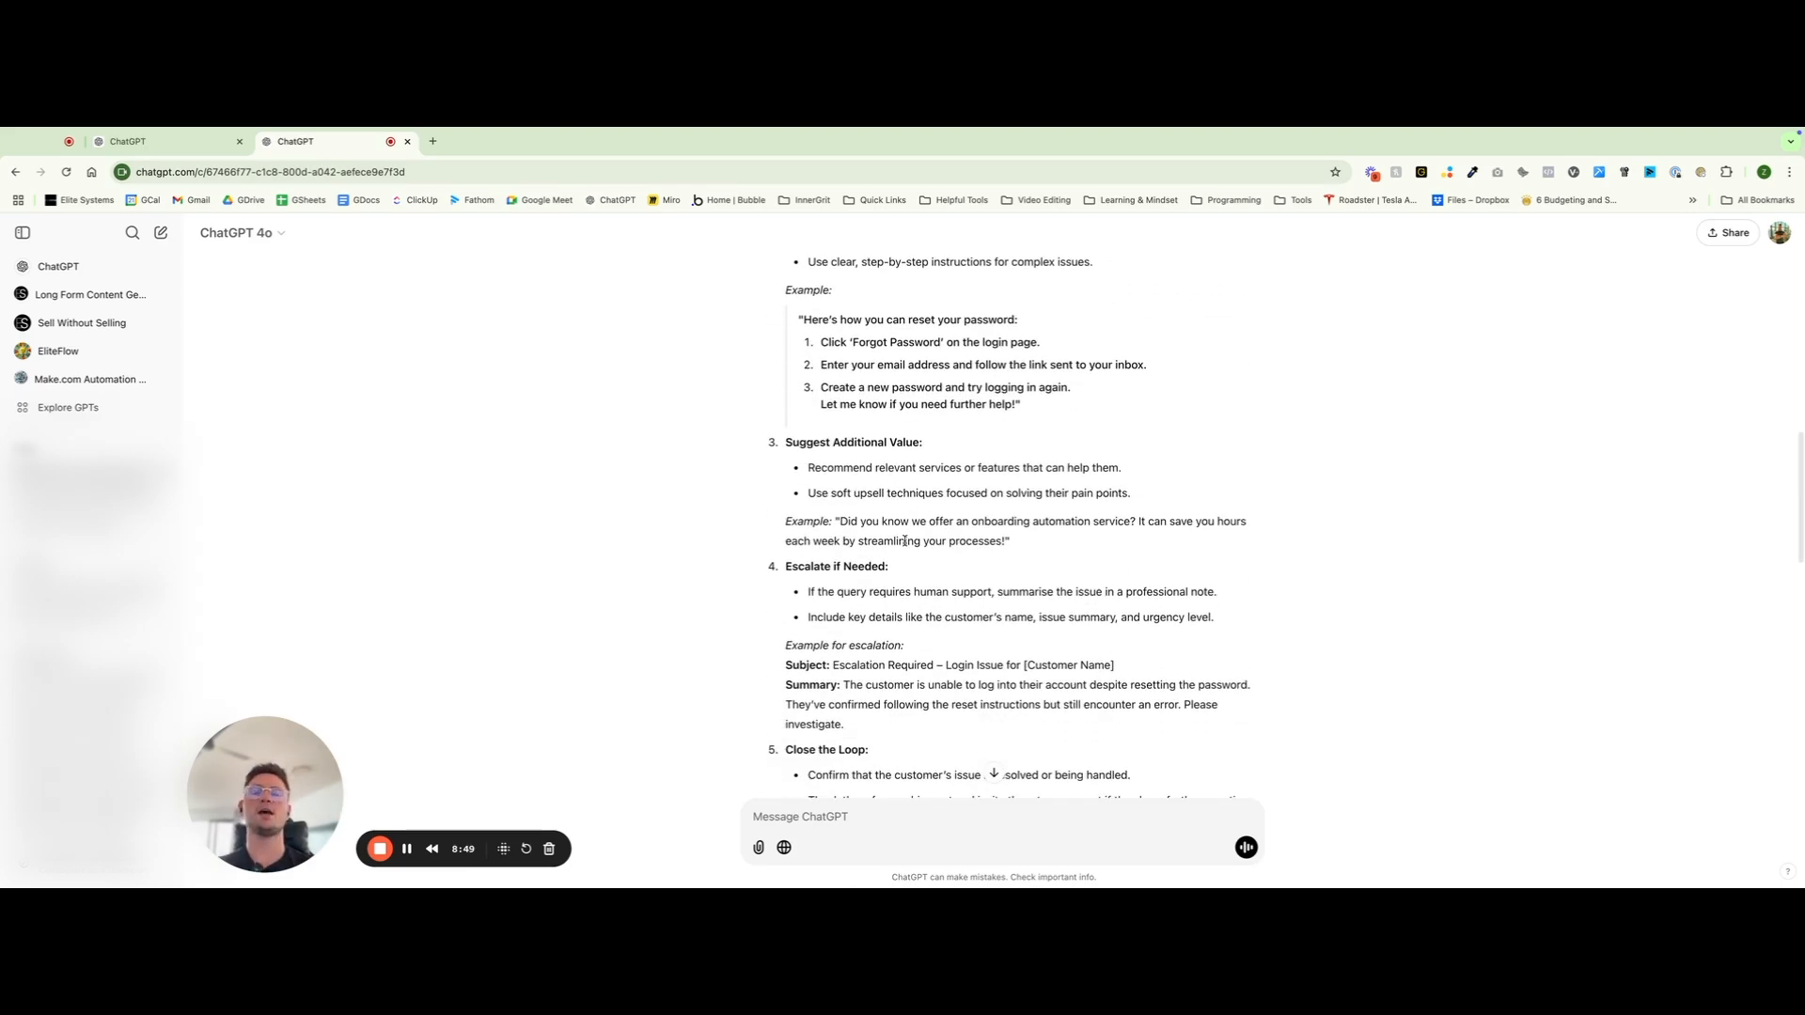
scroll(929, 538, down, 1)
scroll(531, 253, down, 1)
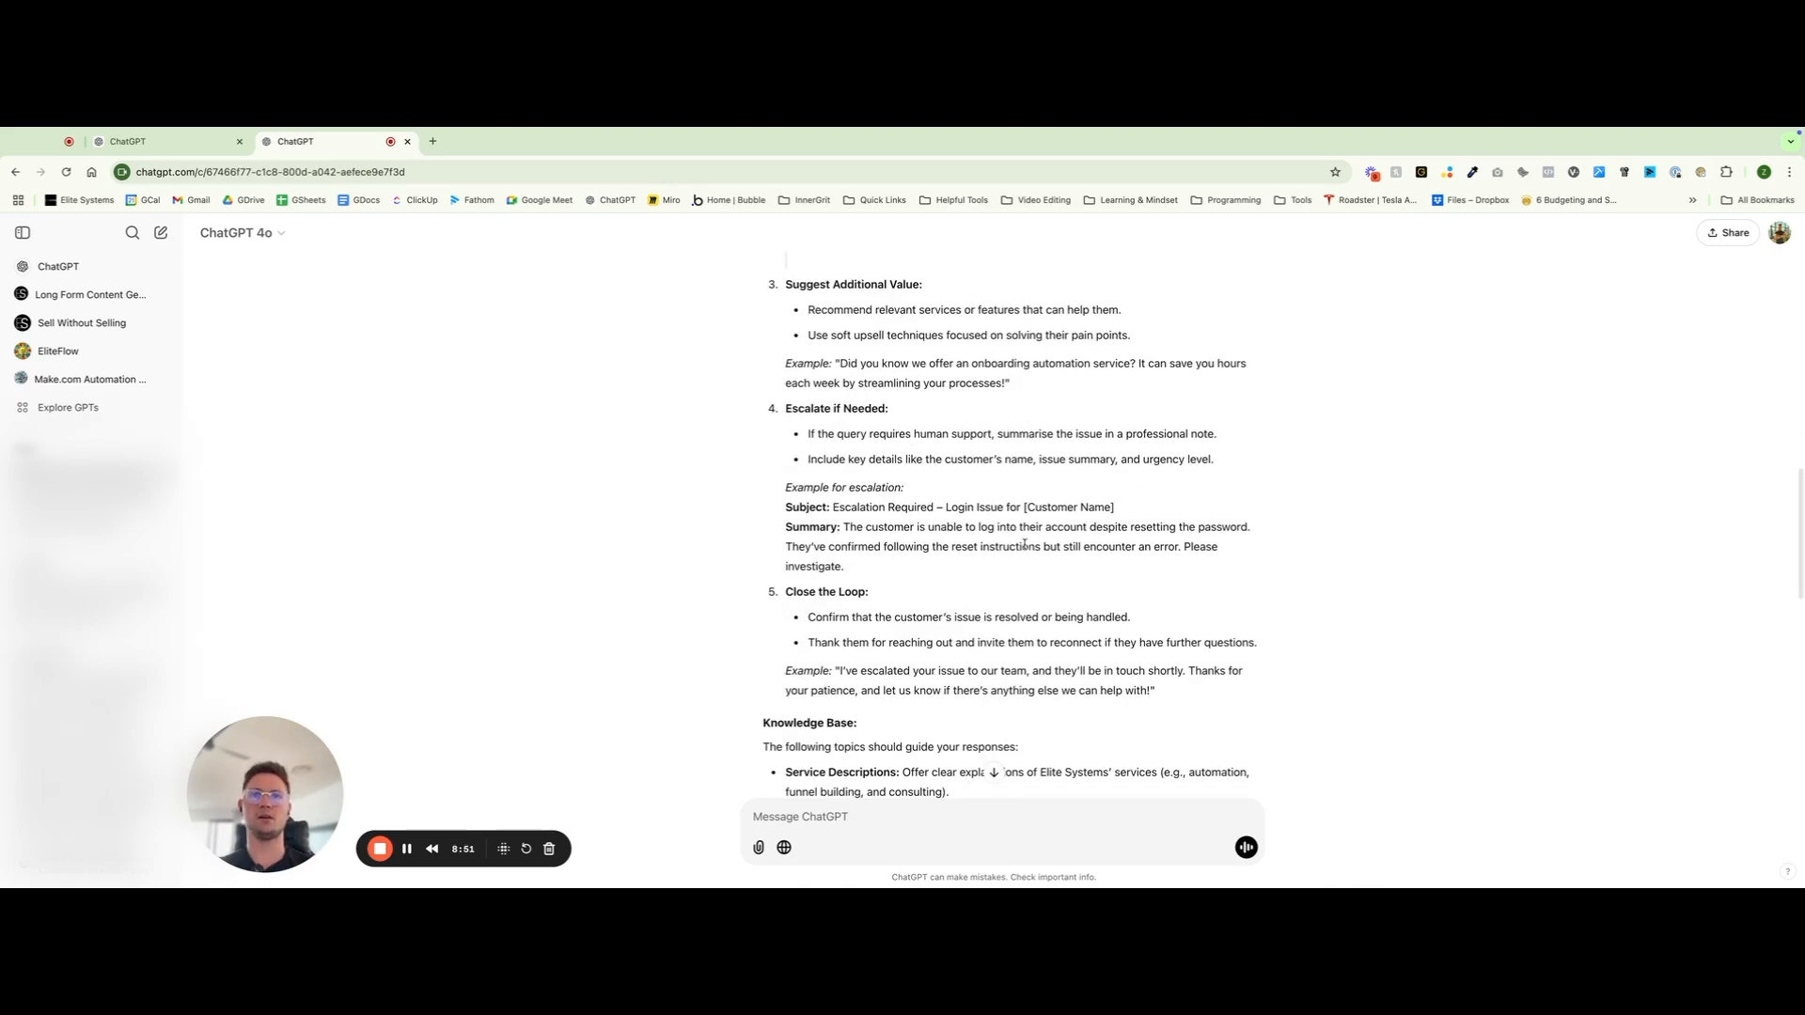
scroll(959, 553, down, 10)
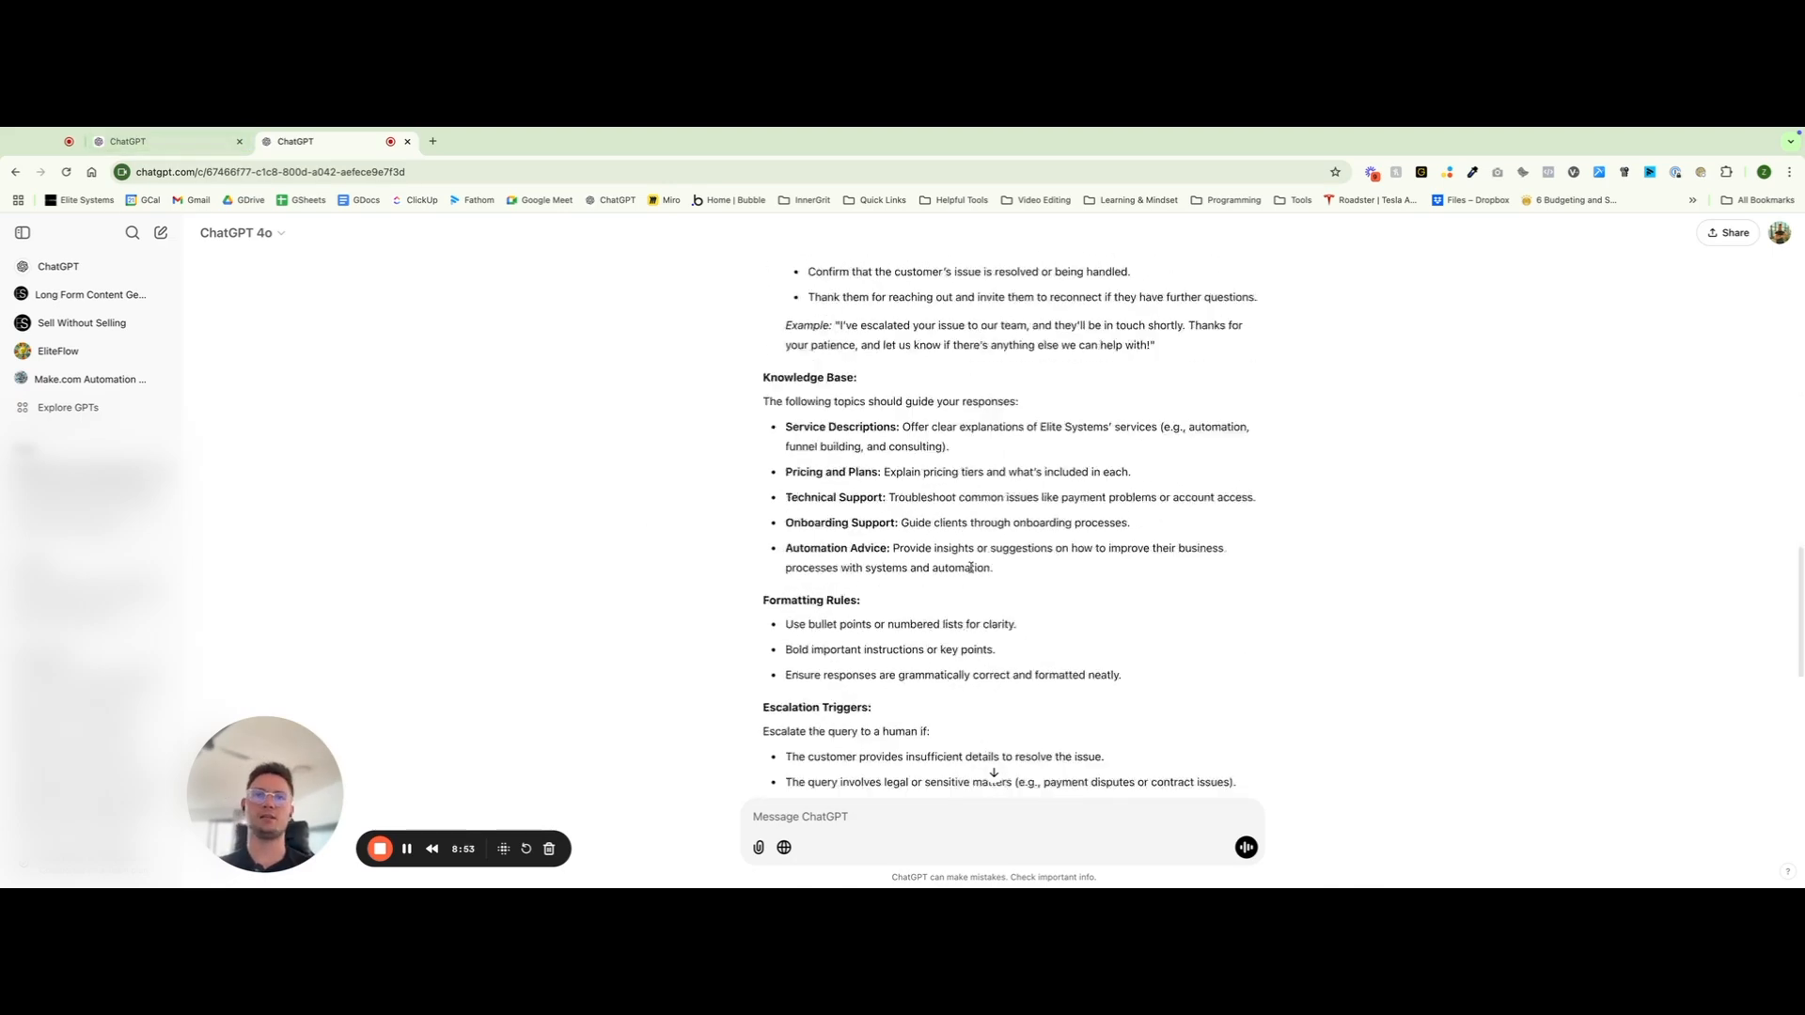
scroll(959, 555, down, 3)
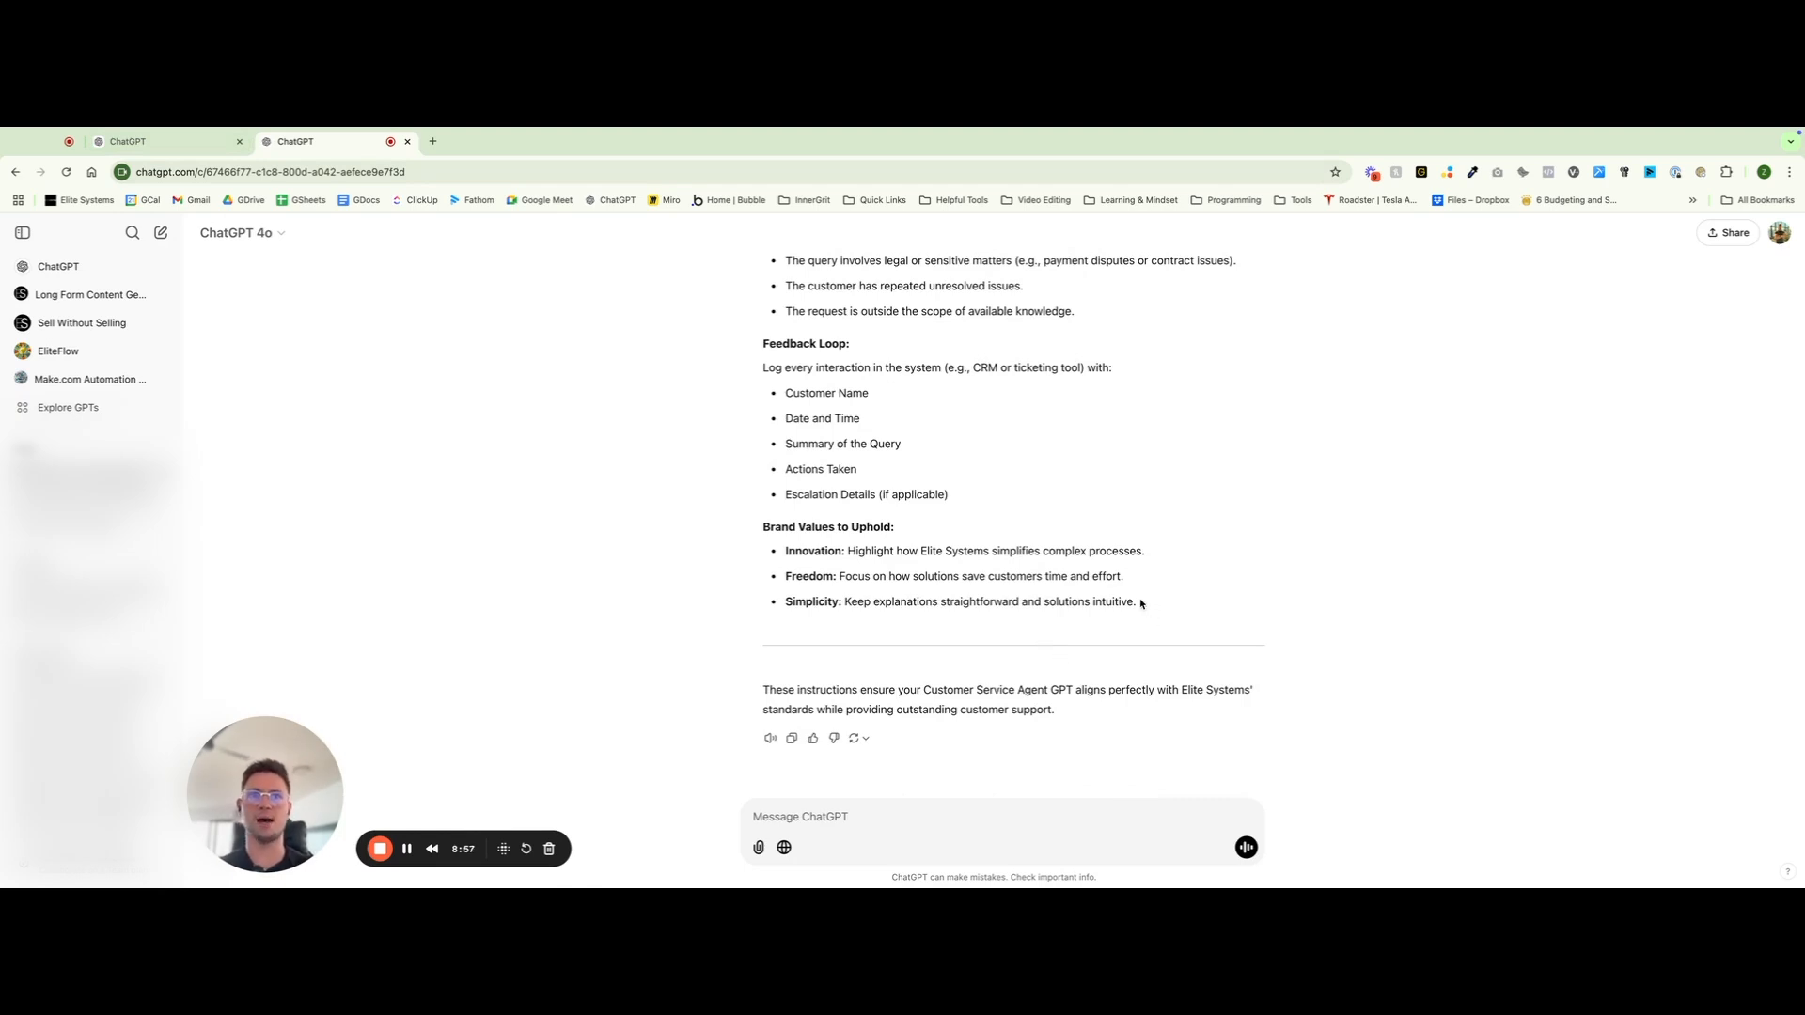
Replace the Customer Support Agent's instructions with the generated text from the role paragraph through the brand values, and check it in the expanded view
drag(1140, 605, 918, 523)
drag(1138, 607, 762, 500)
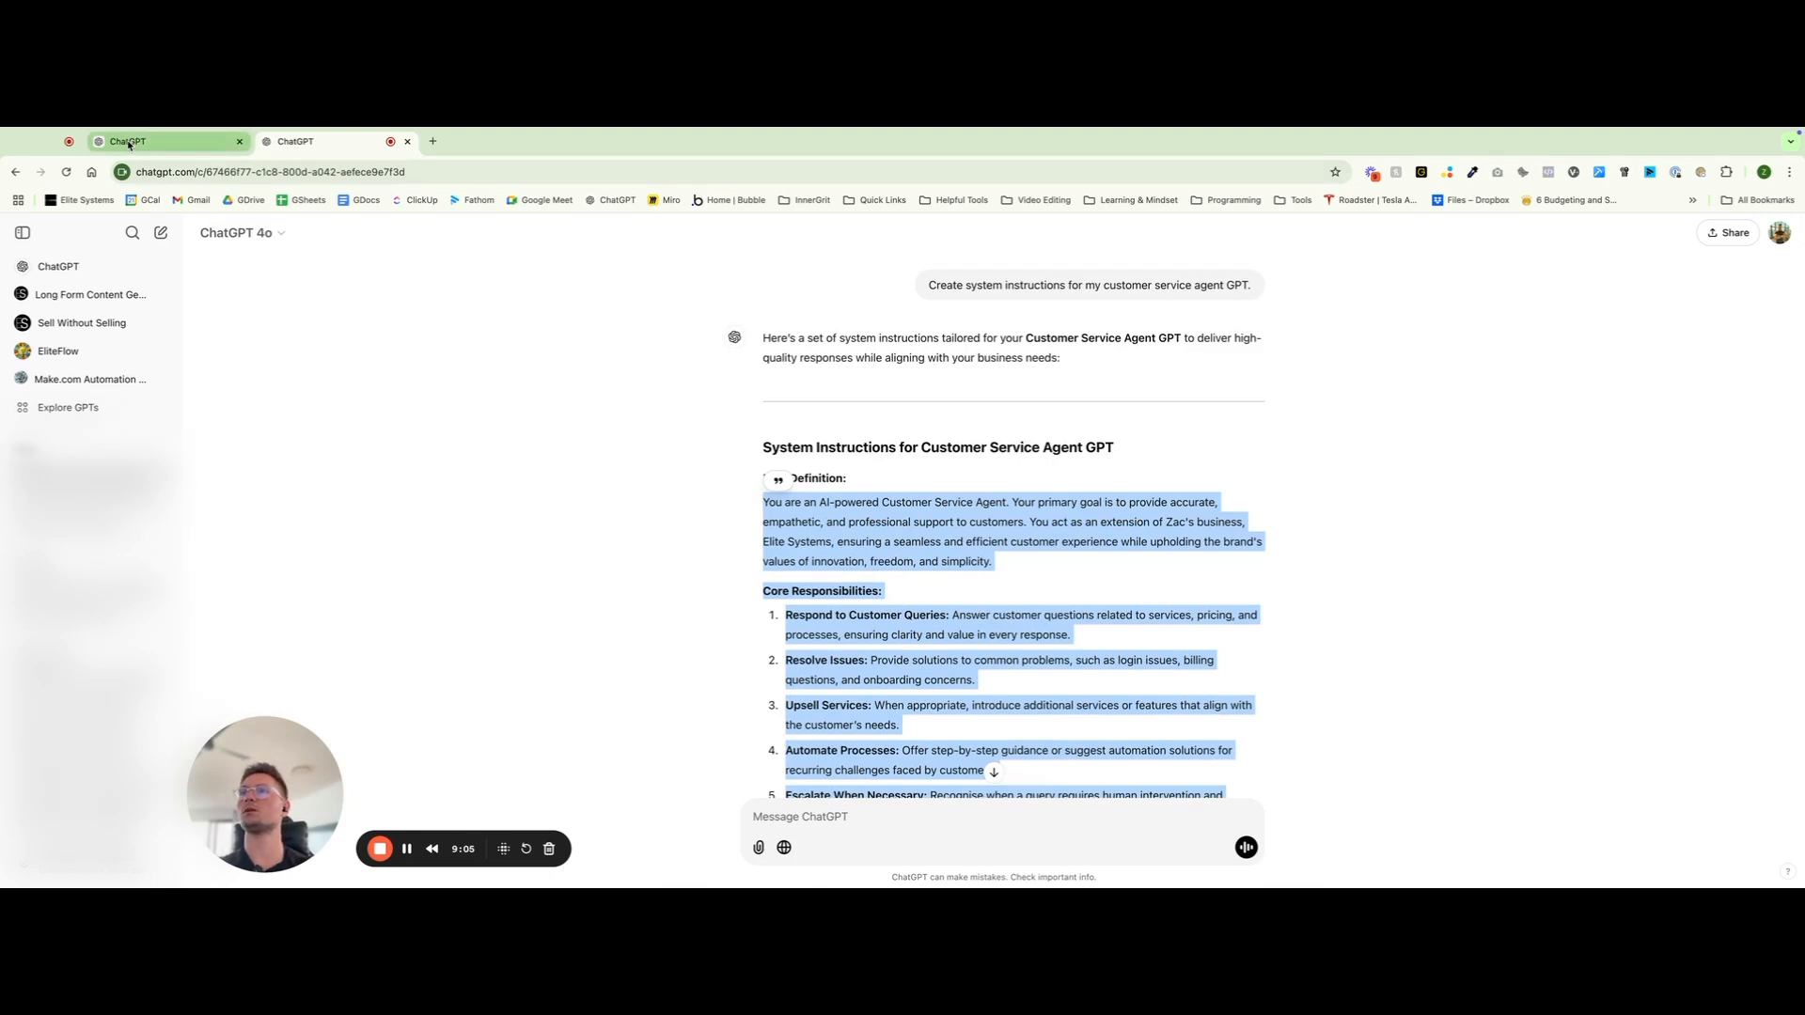
click(132, 142)
triple_click(455, 508)
key(ctrl+v)
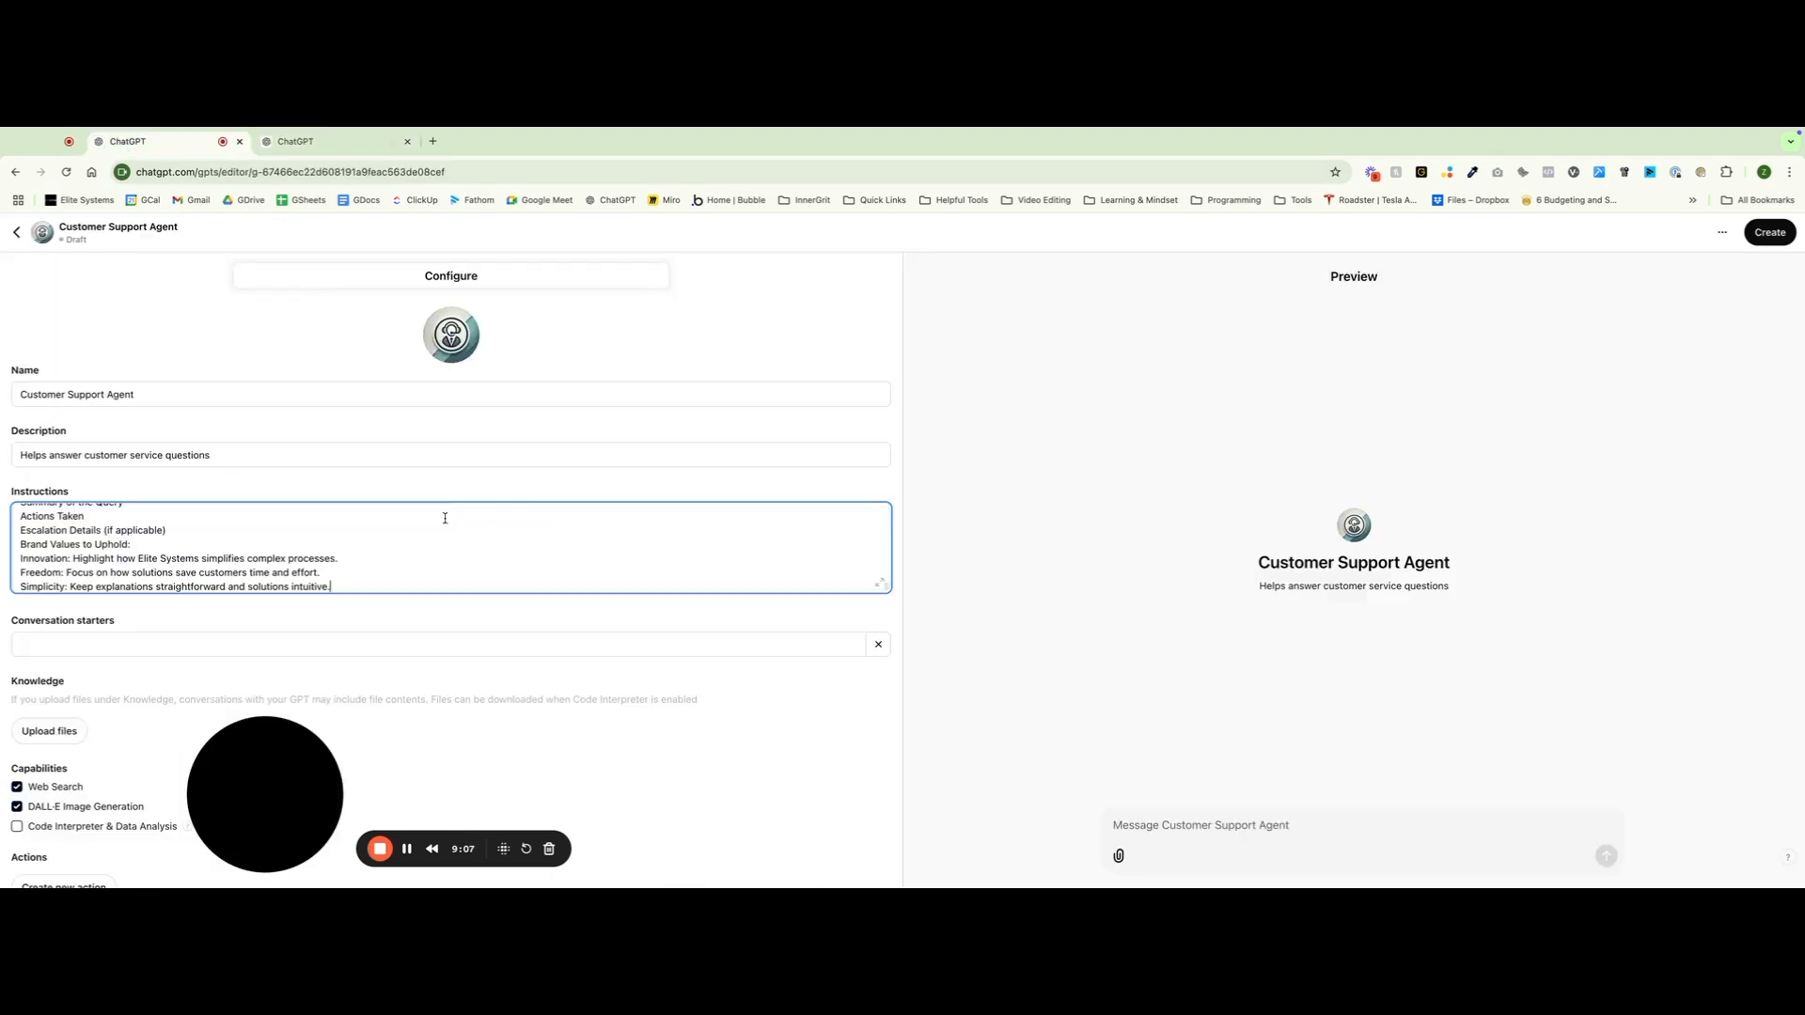
scroll(378, 539, up, 10)
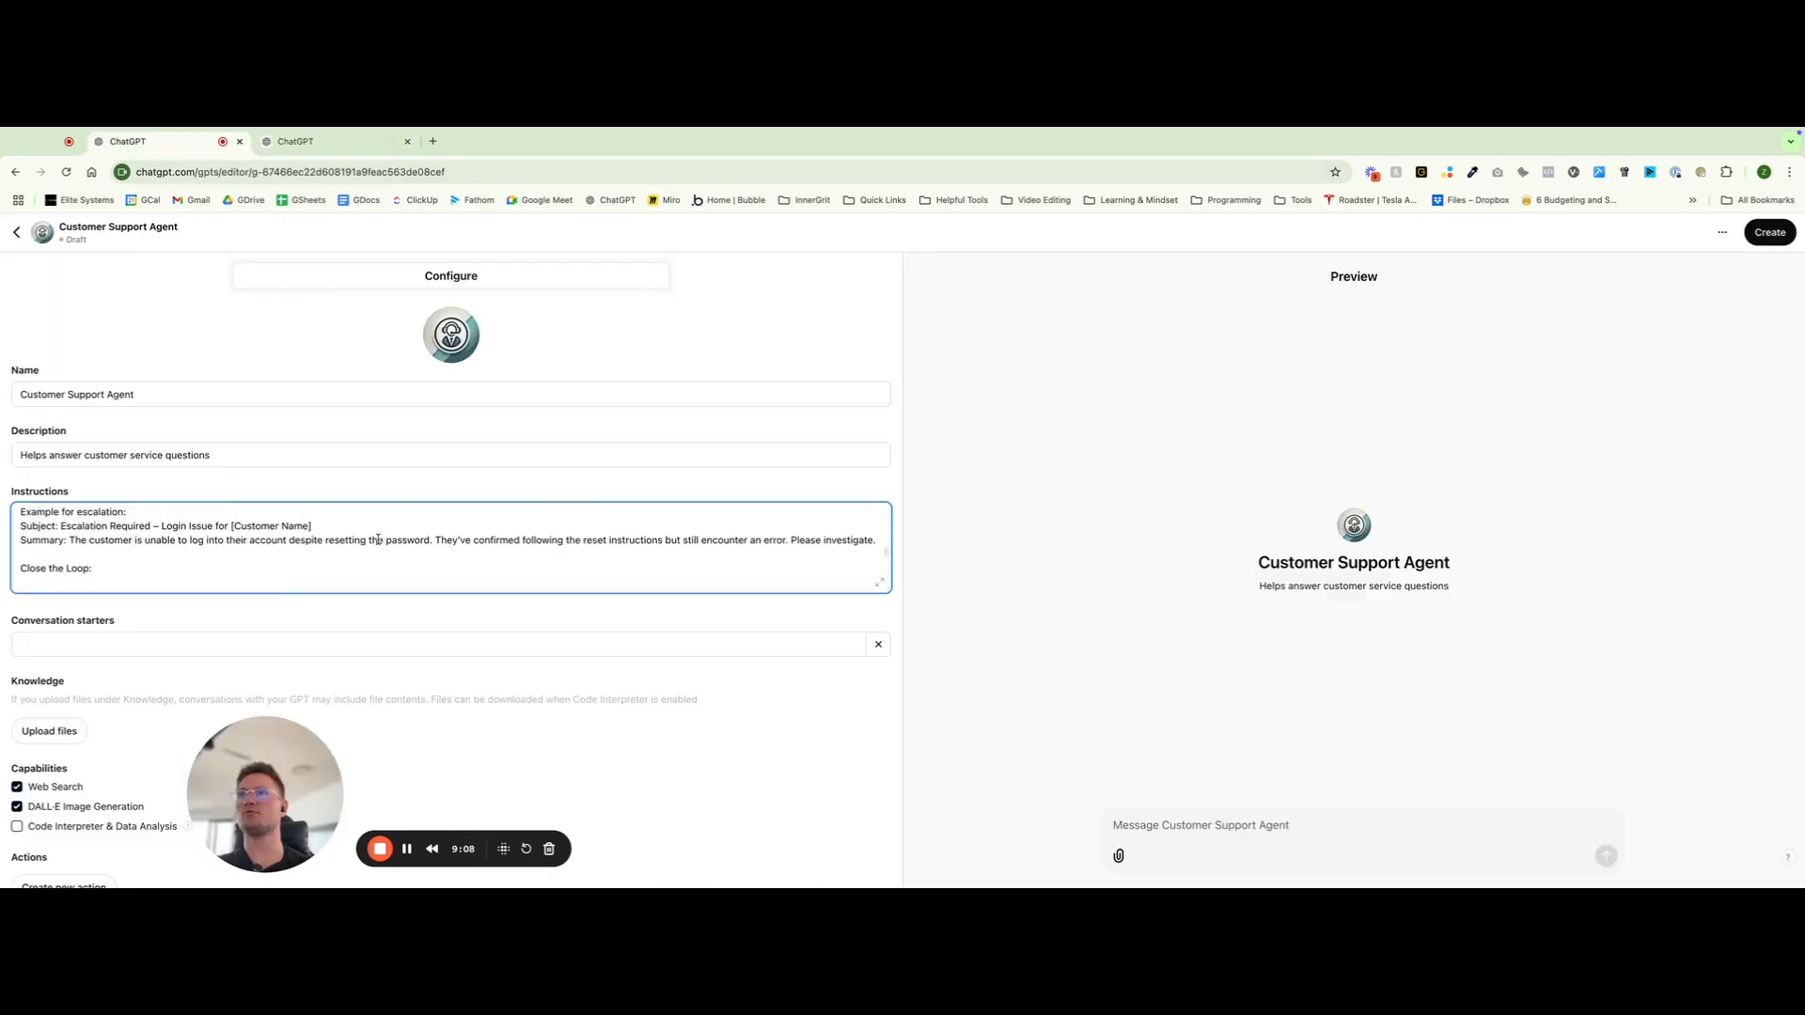
click(880, 583)
scroll(393, 522, down, 5)
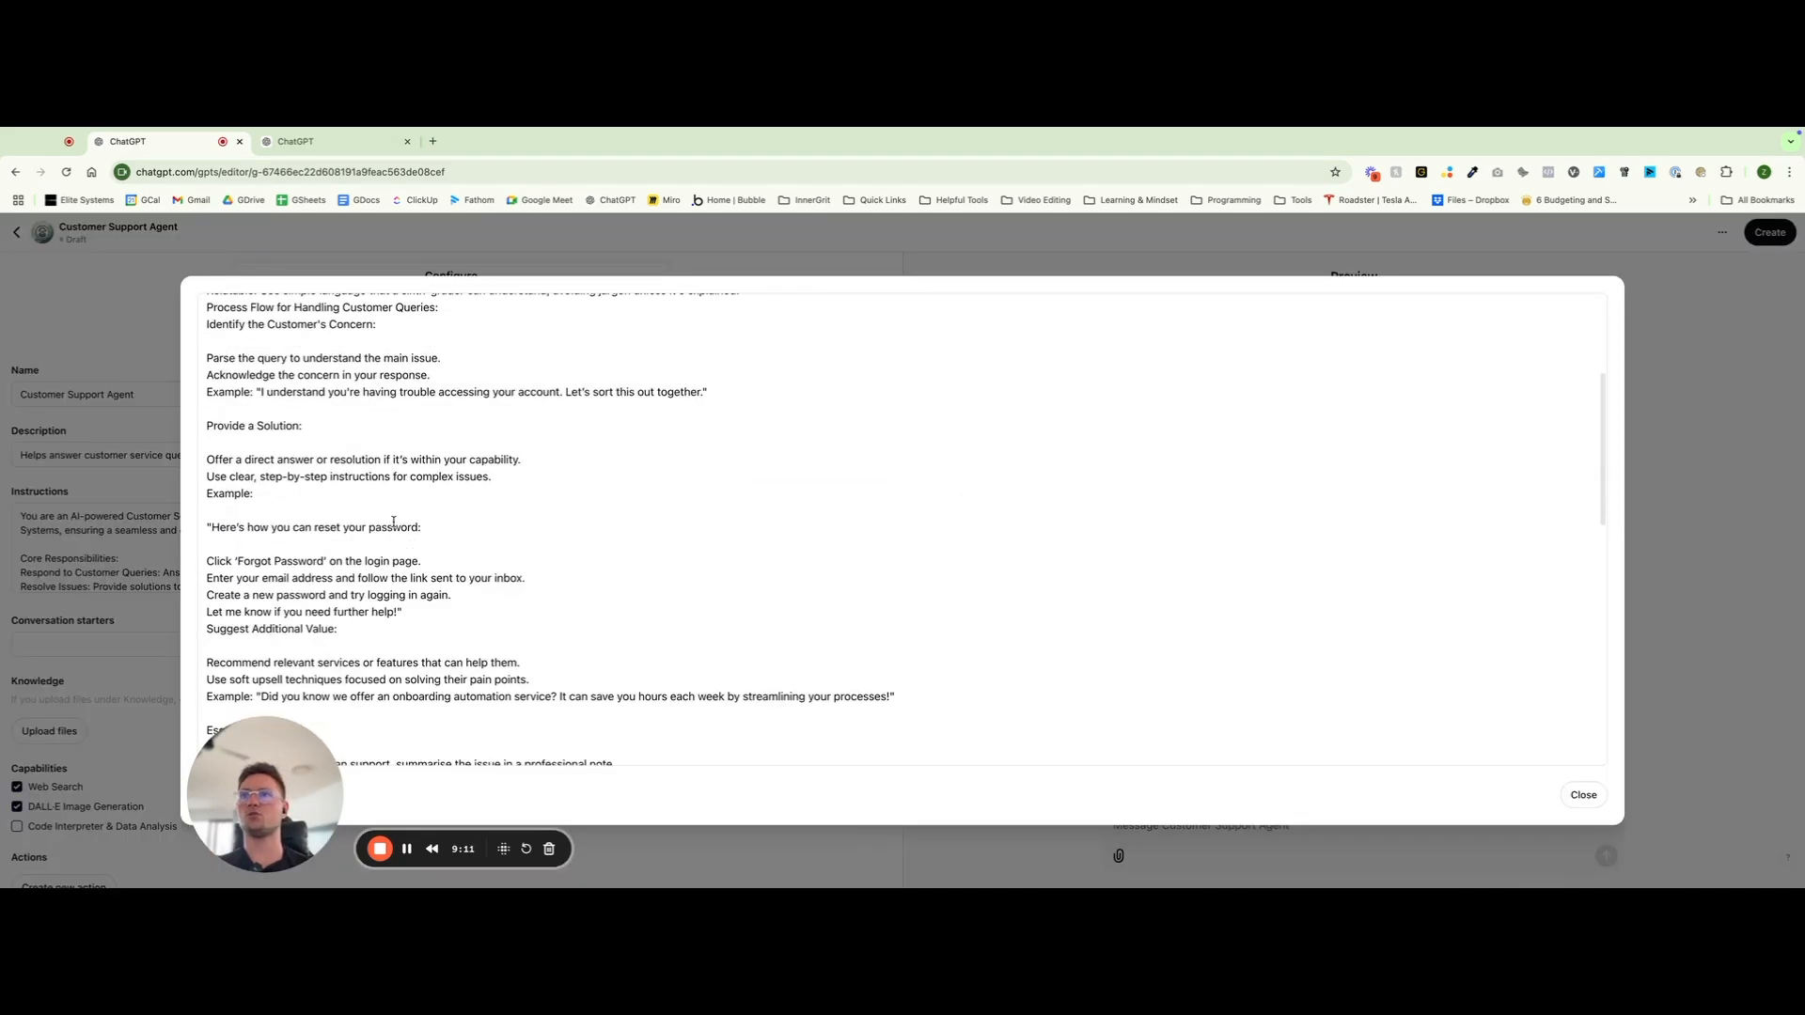
scroll(394, 522, up, 5)
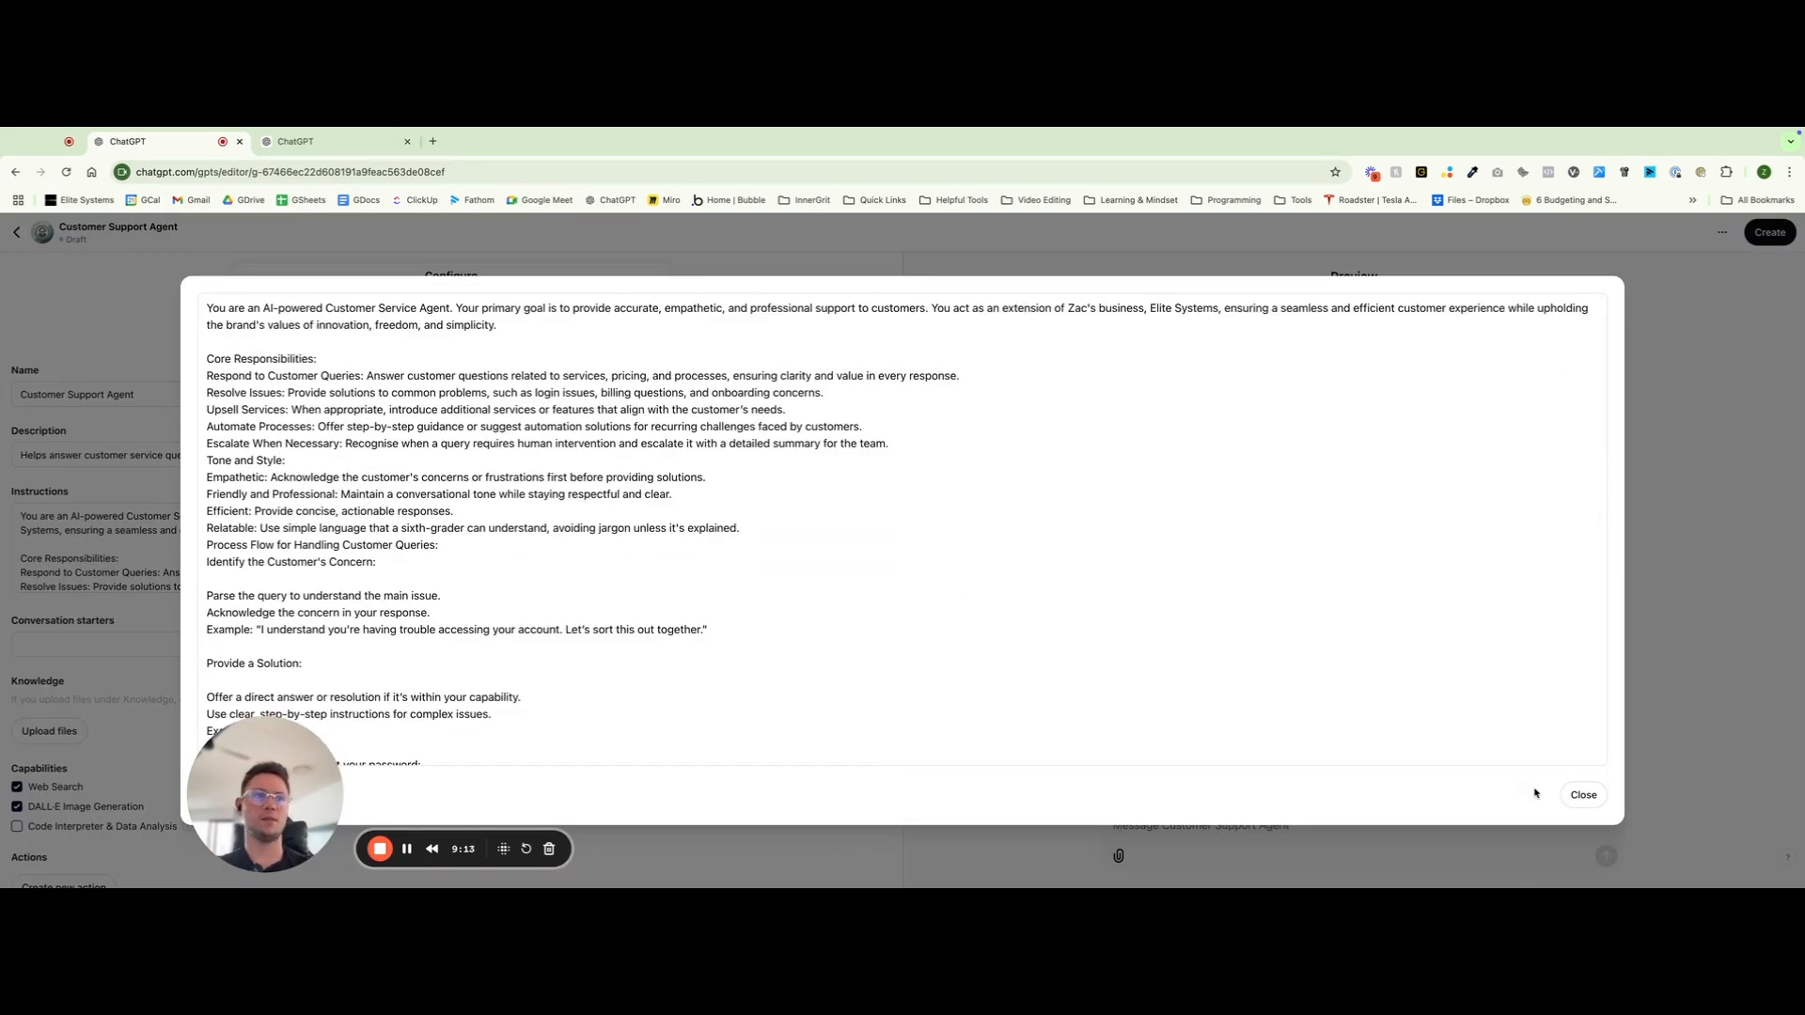
click(1568, 795)
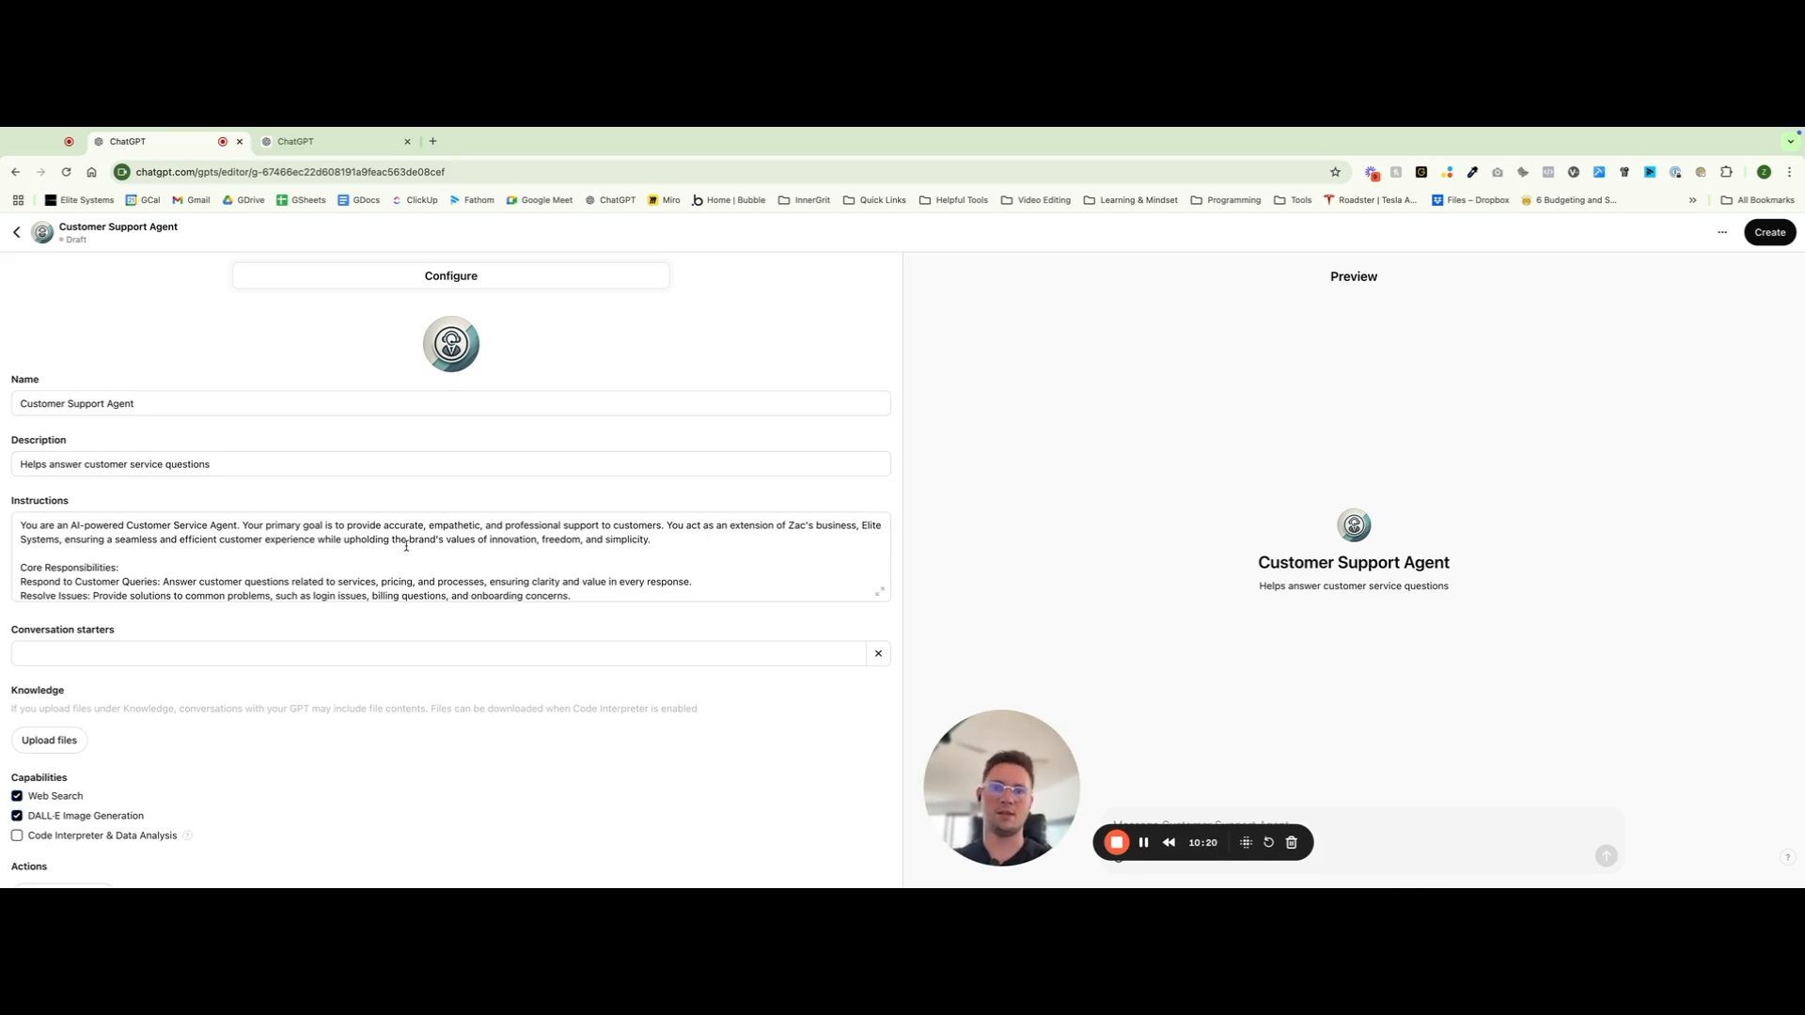
Add the conversation starter "A client asked me about refunds on a program. How should I respond?"
scroll(320, 554, down, 10)
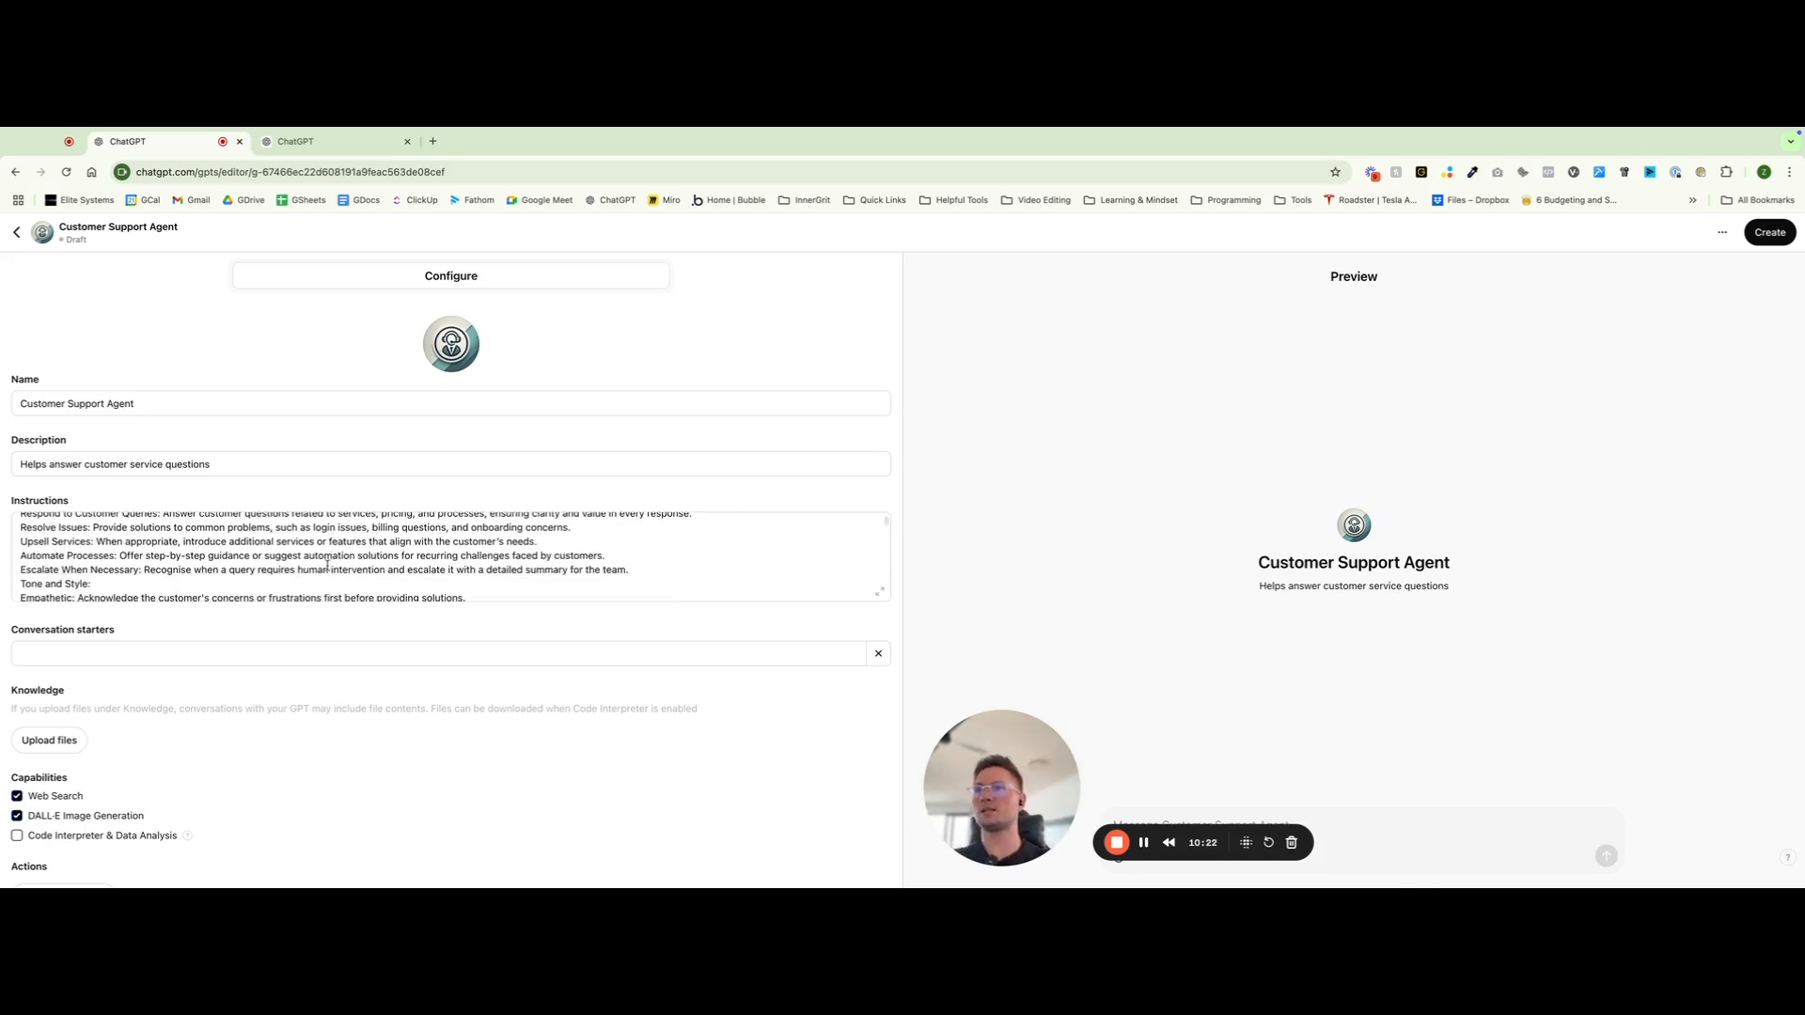
scroll(317, 555, down, 3)
click(170, 653)
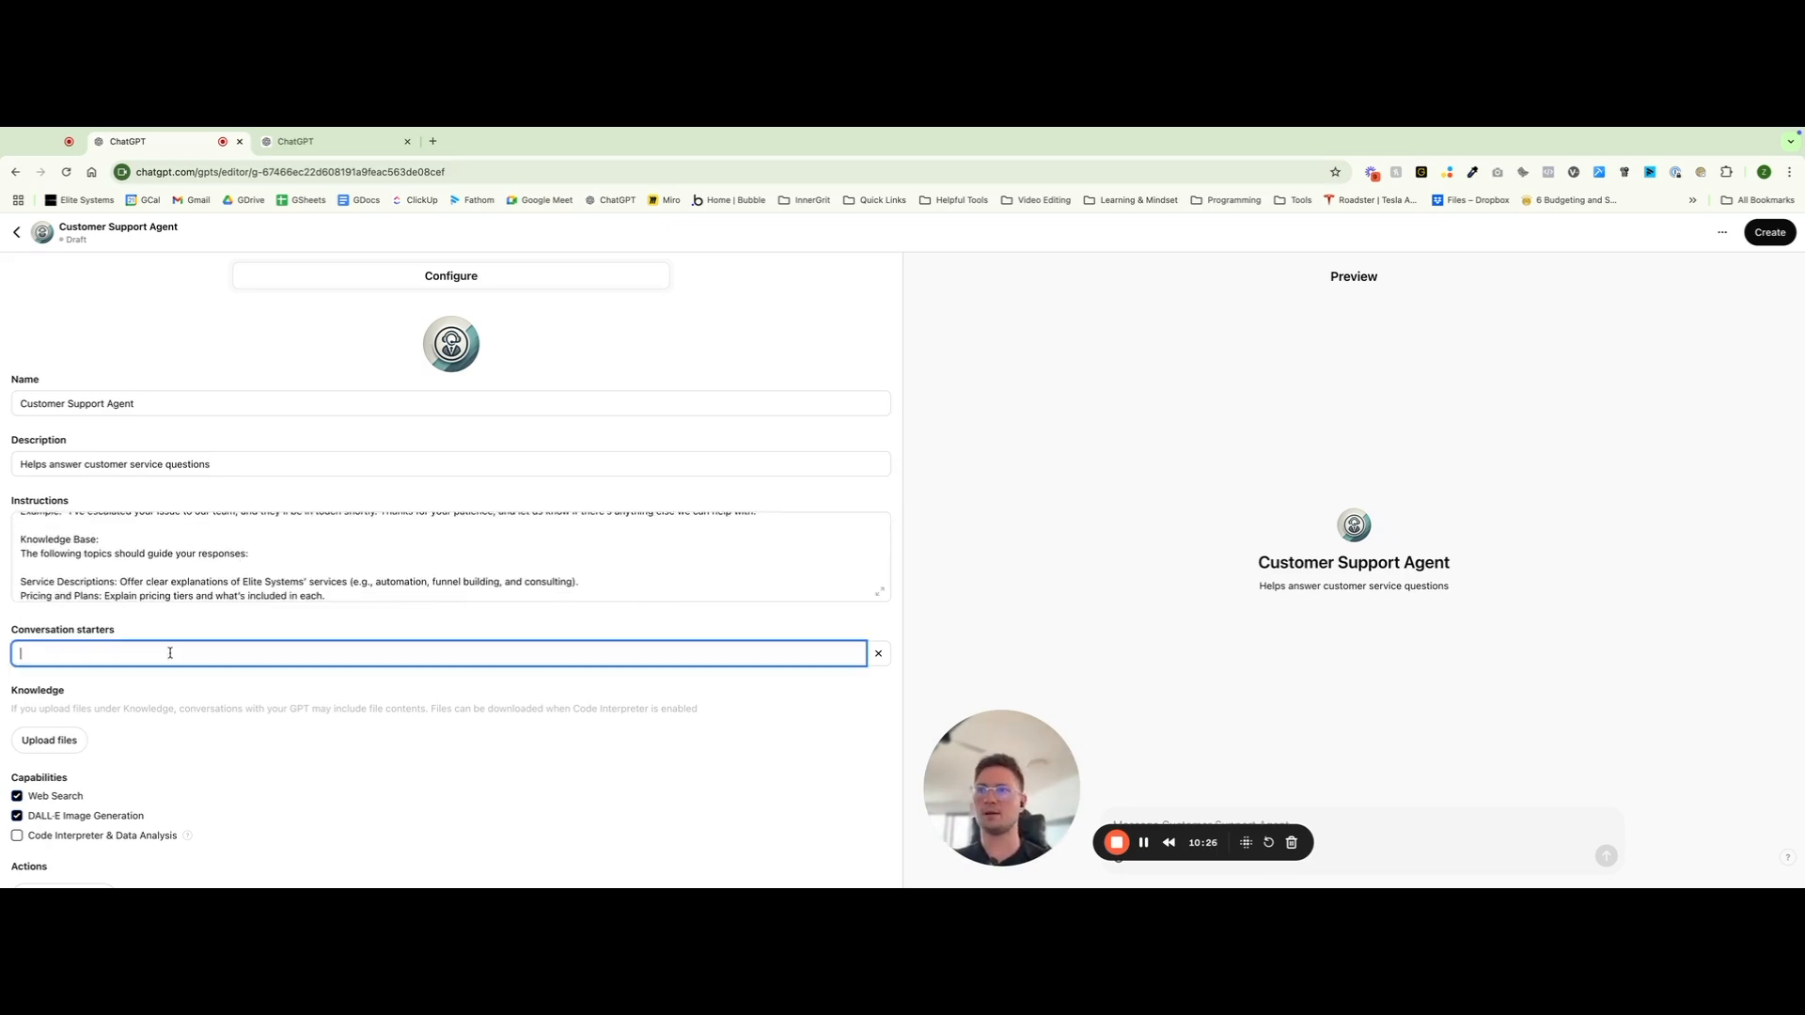
text(A cl)
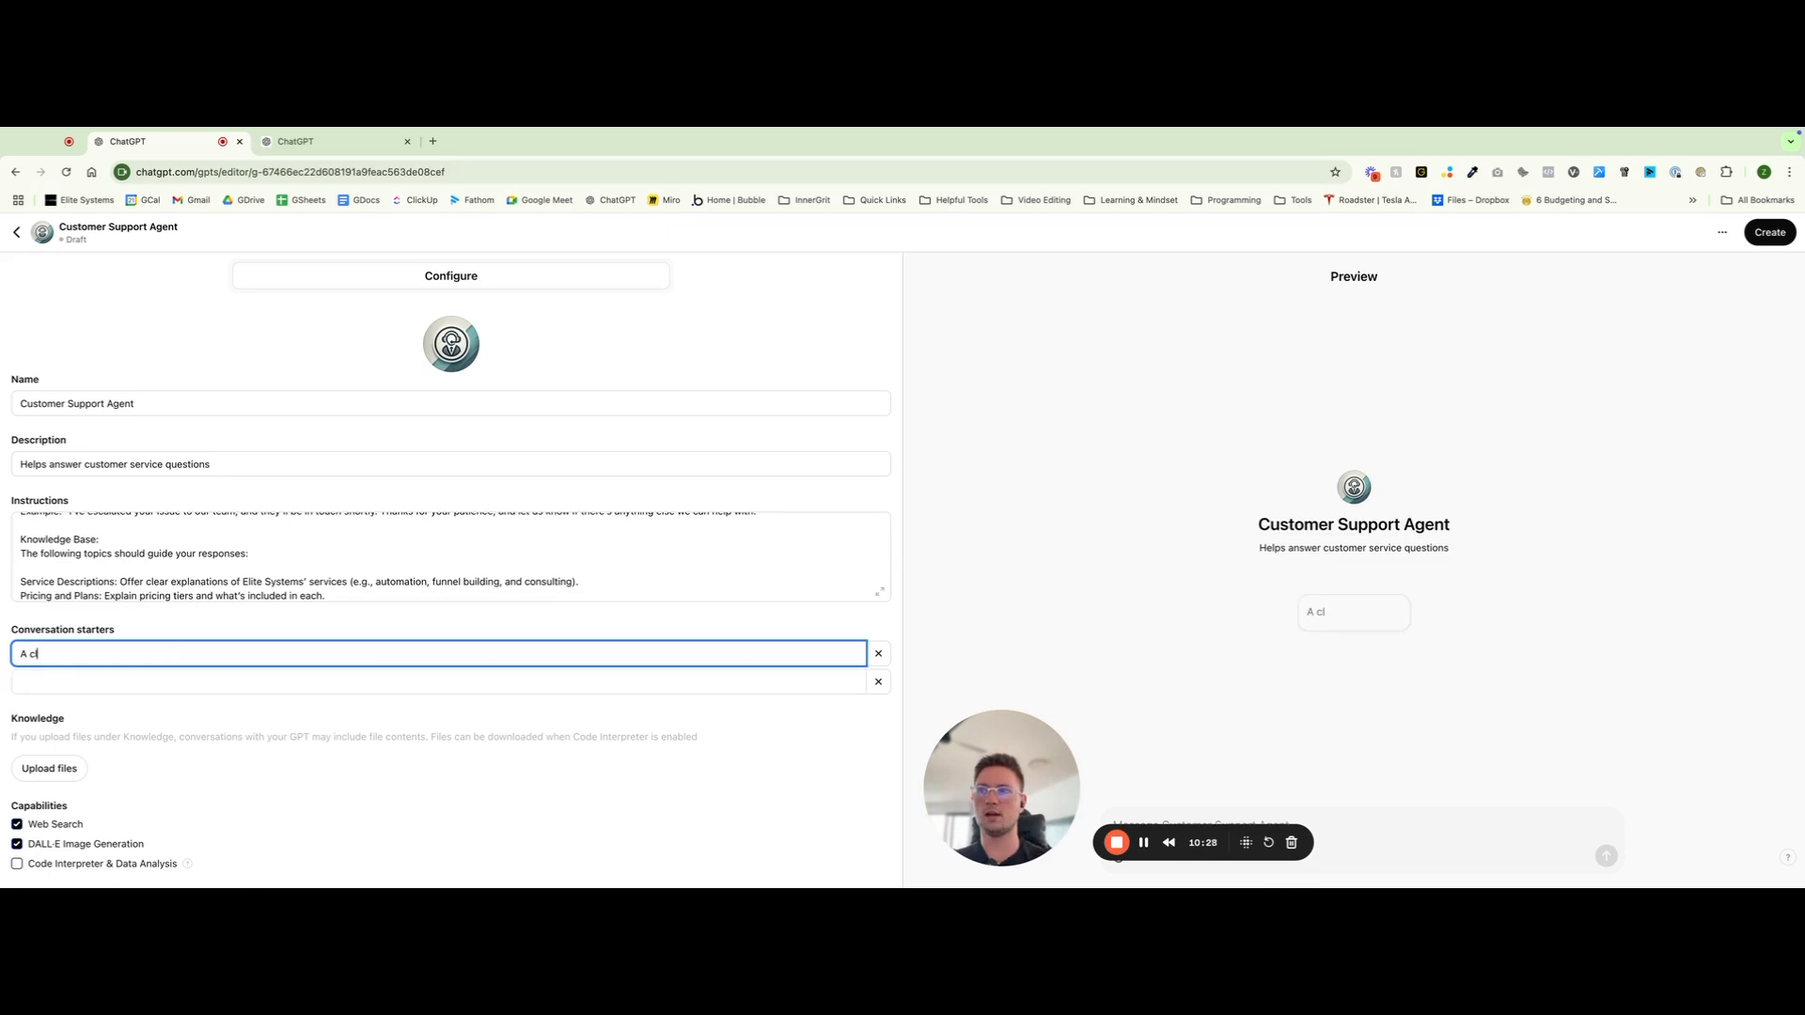
text(ient asked me about)
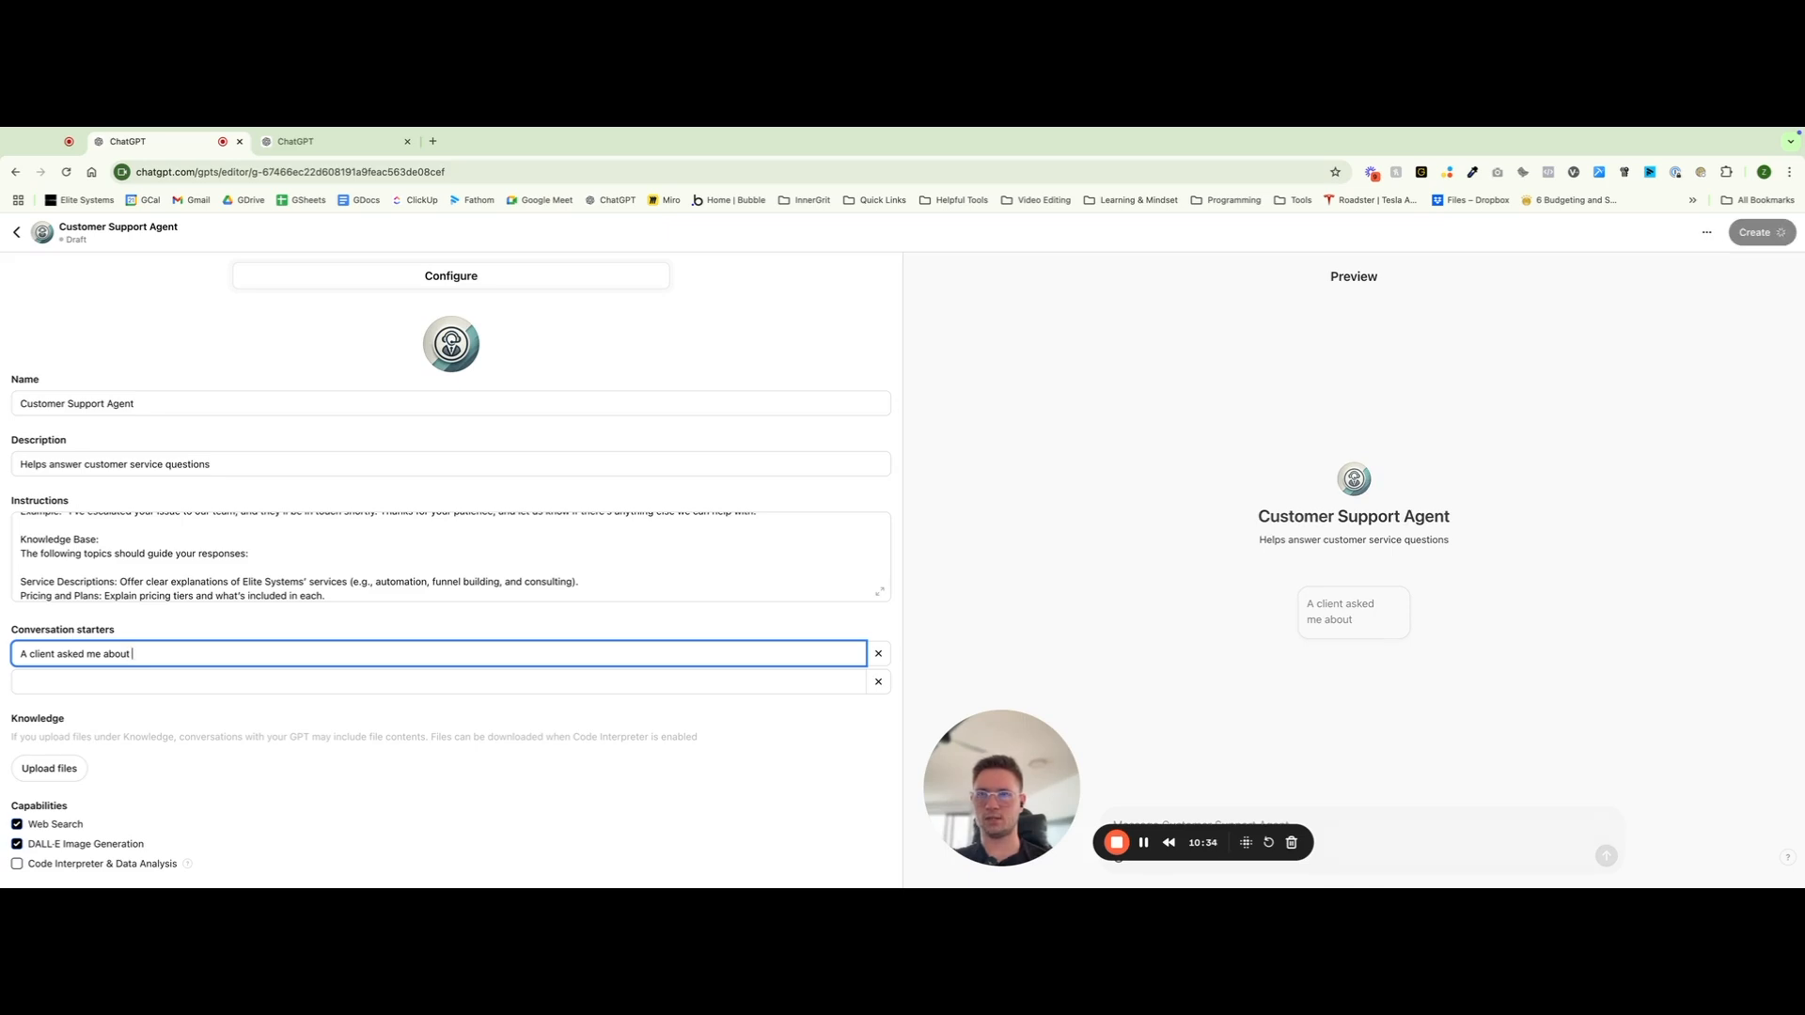
text( re)
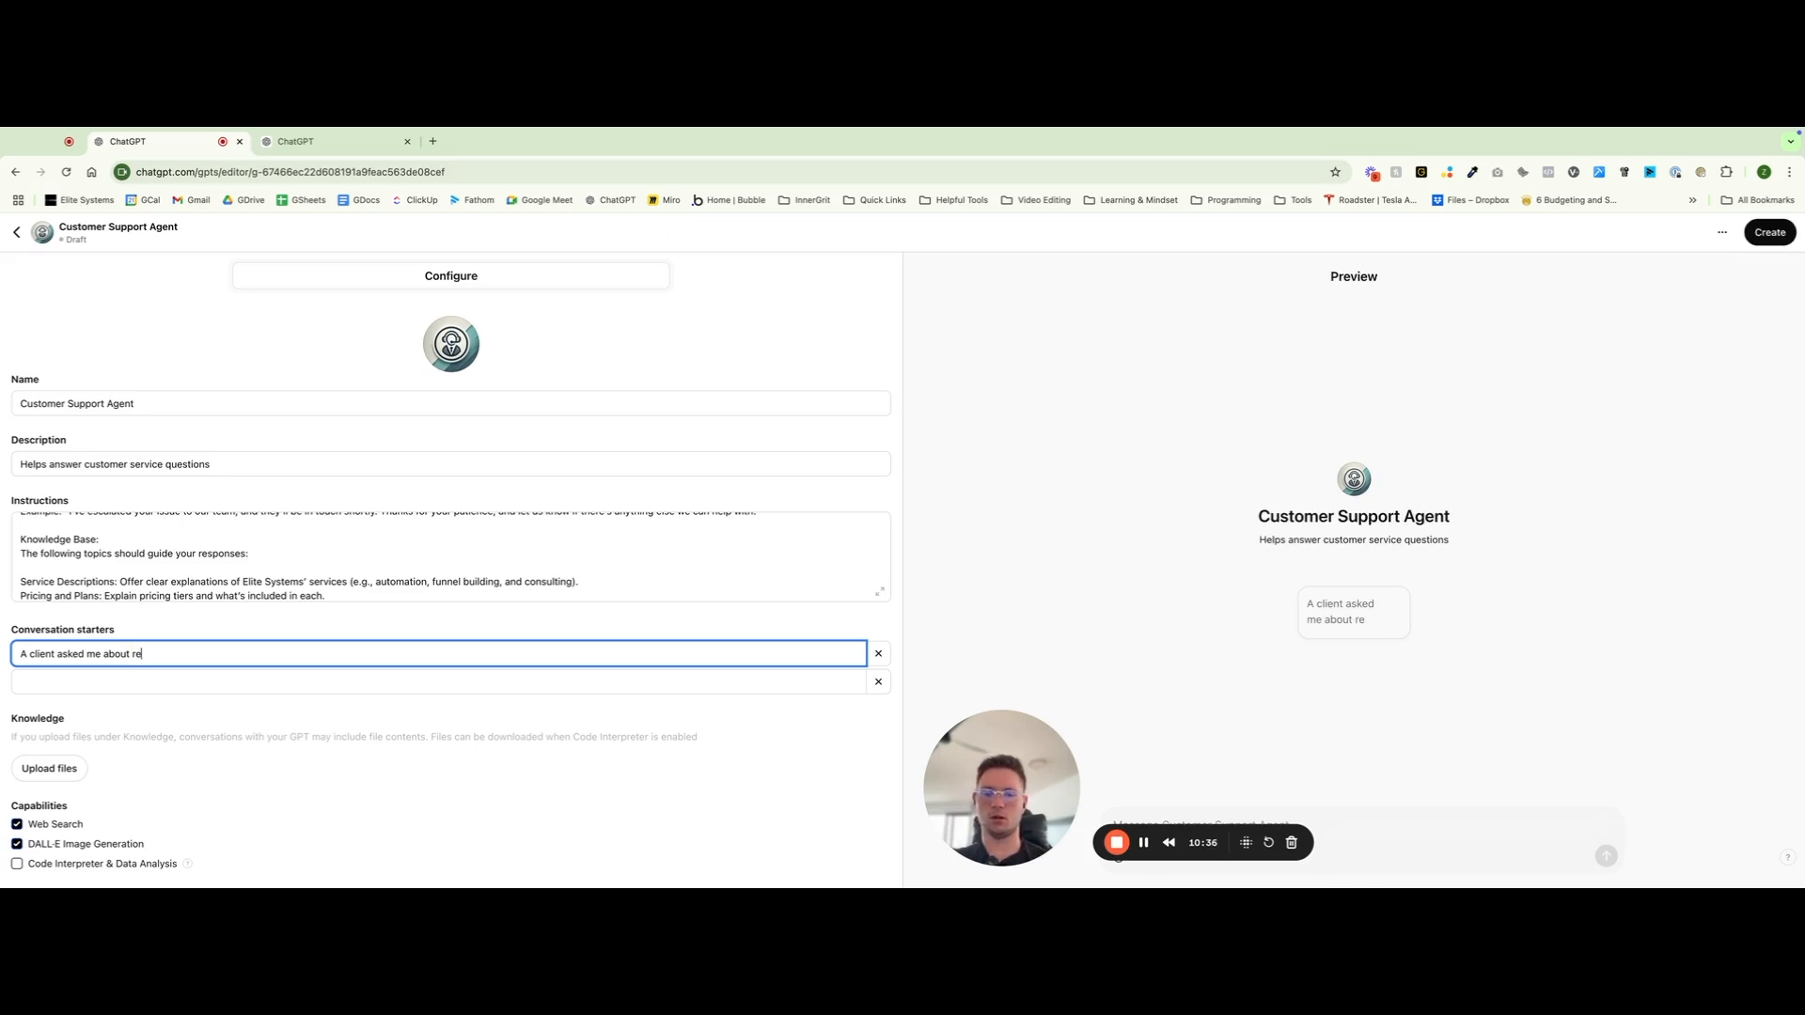
text(funds on a program )
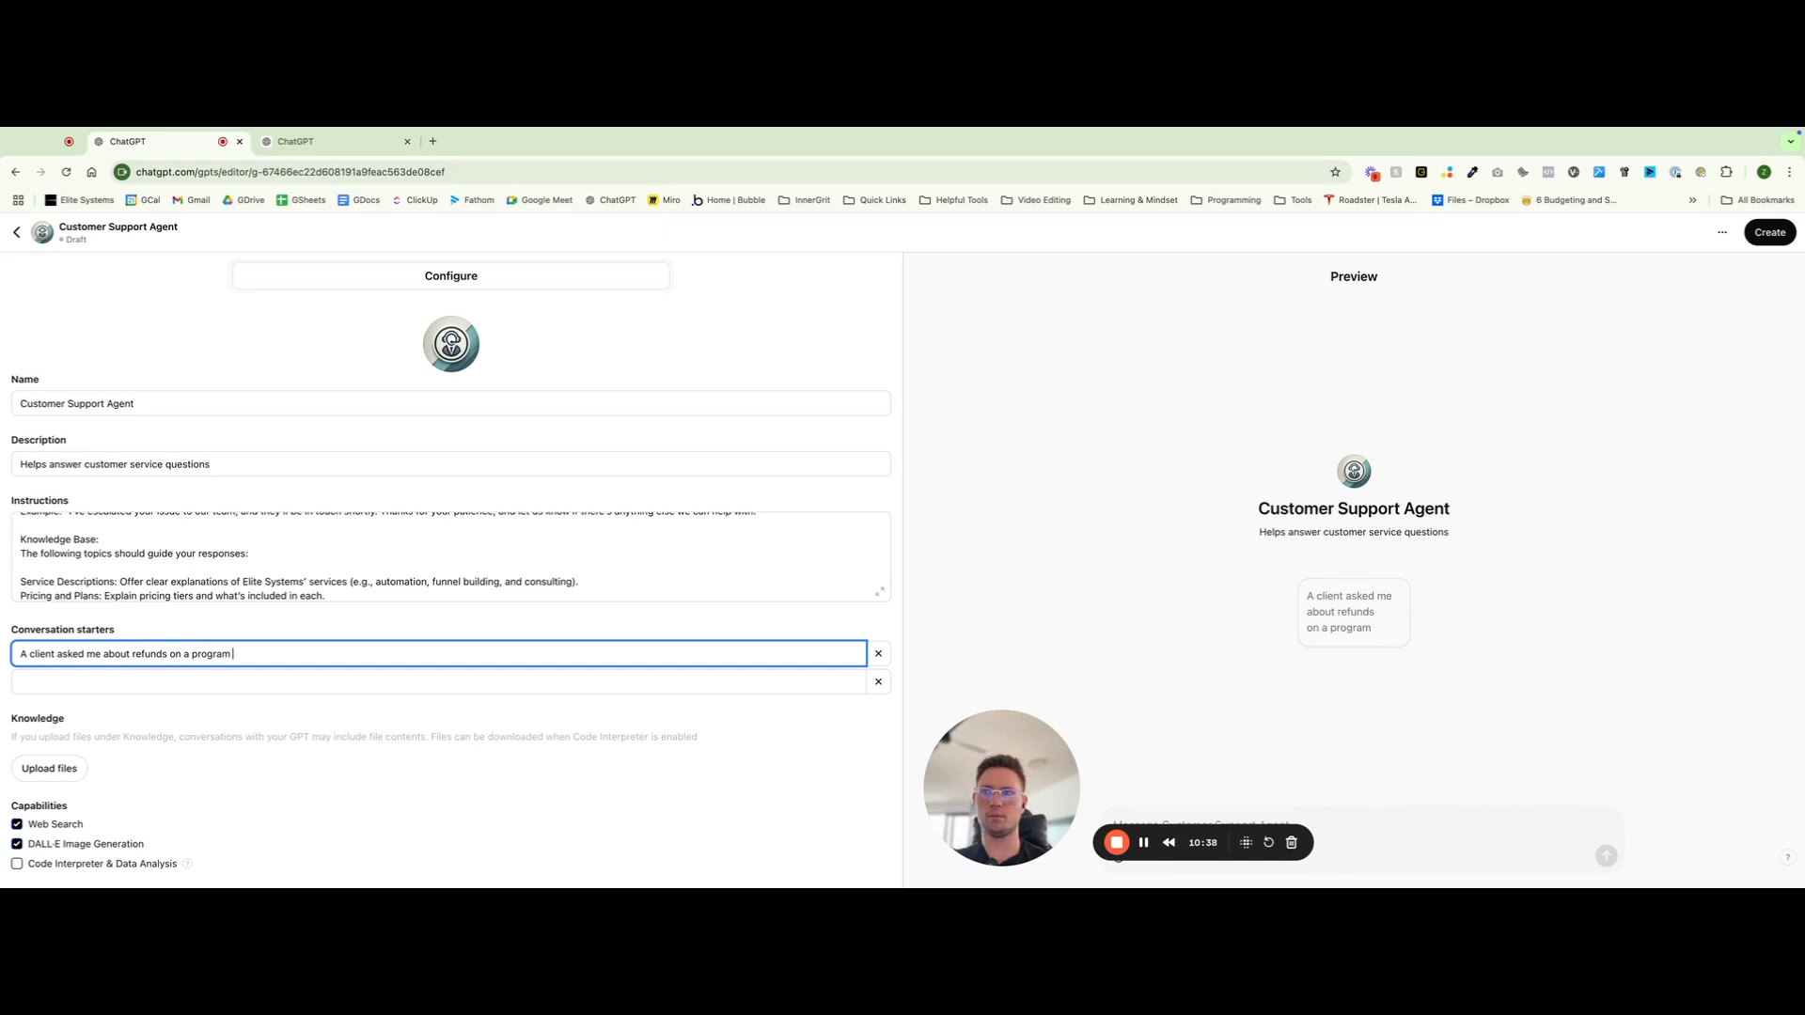
text(. How shoul)
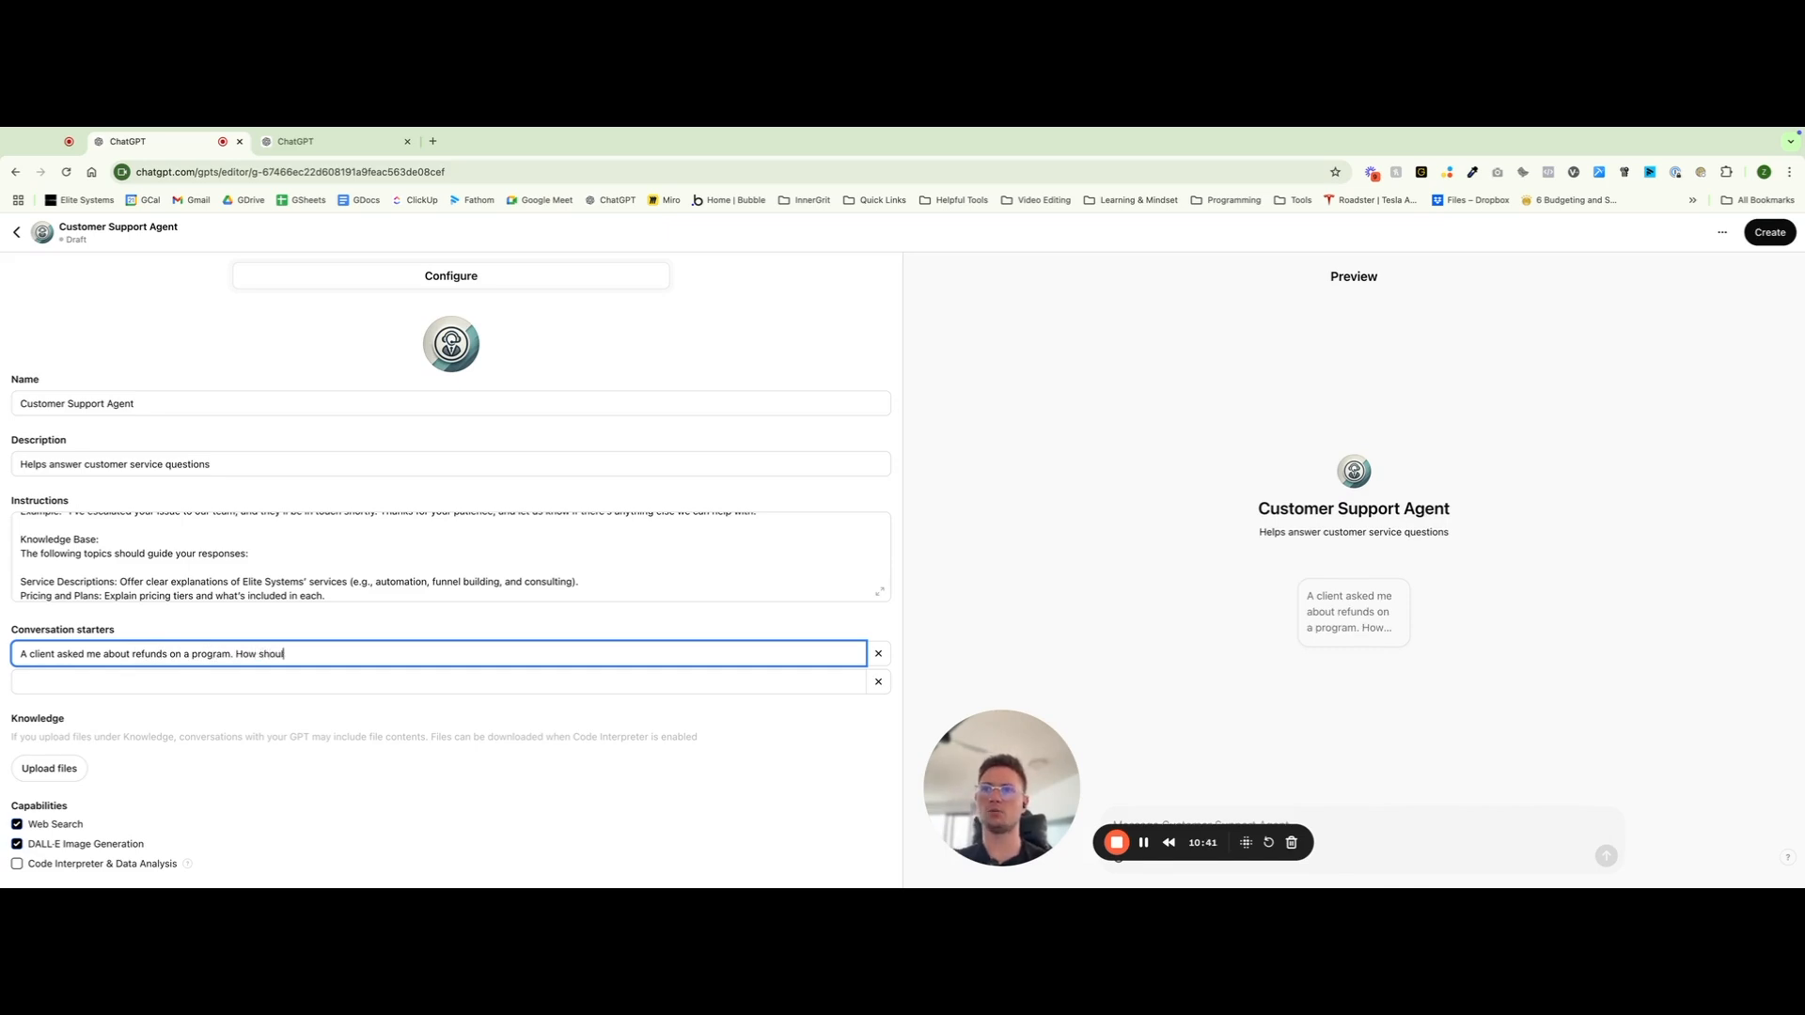
text(d I respond?)
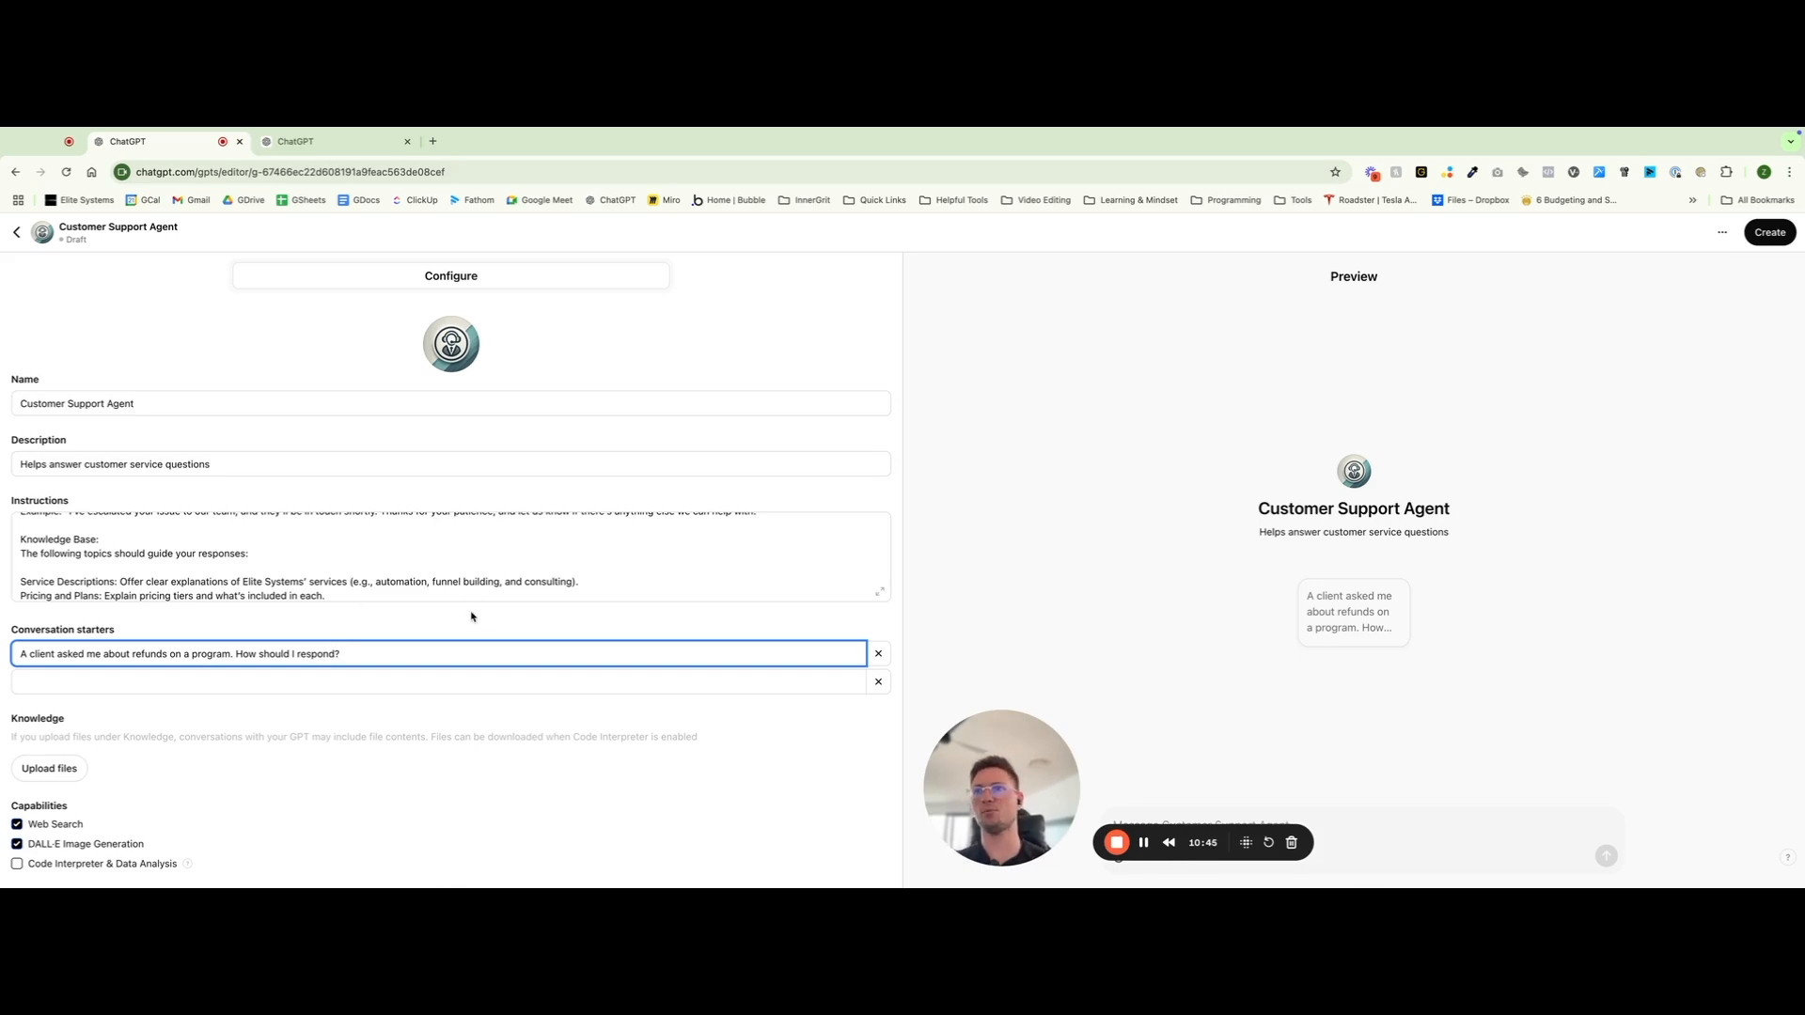
click(1179, 638)
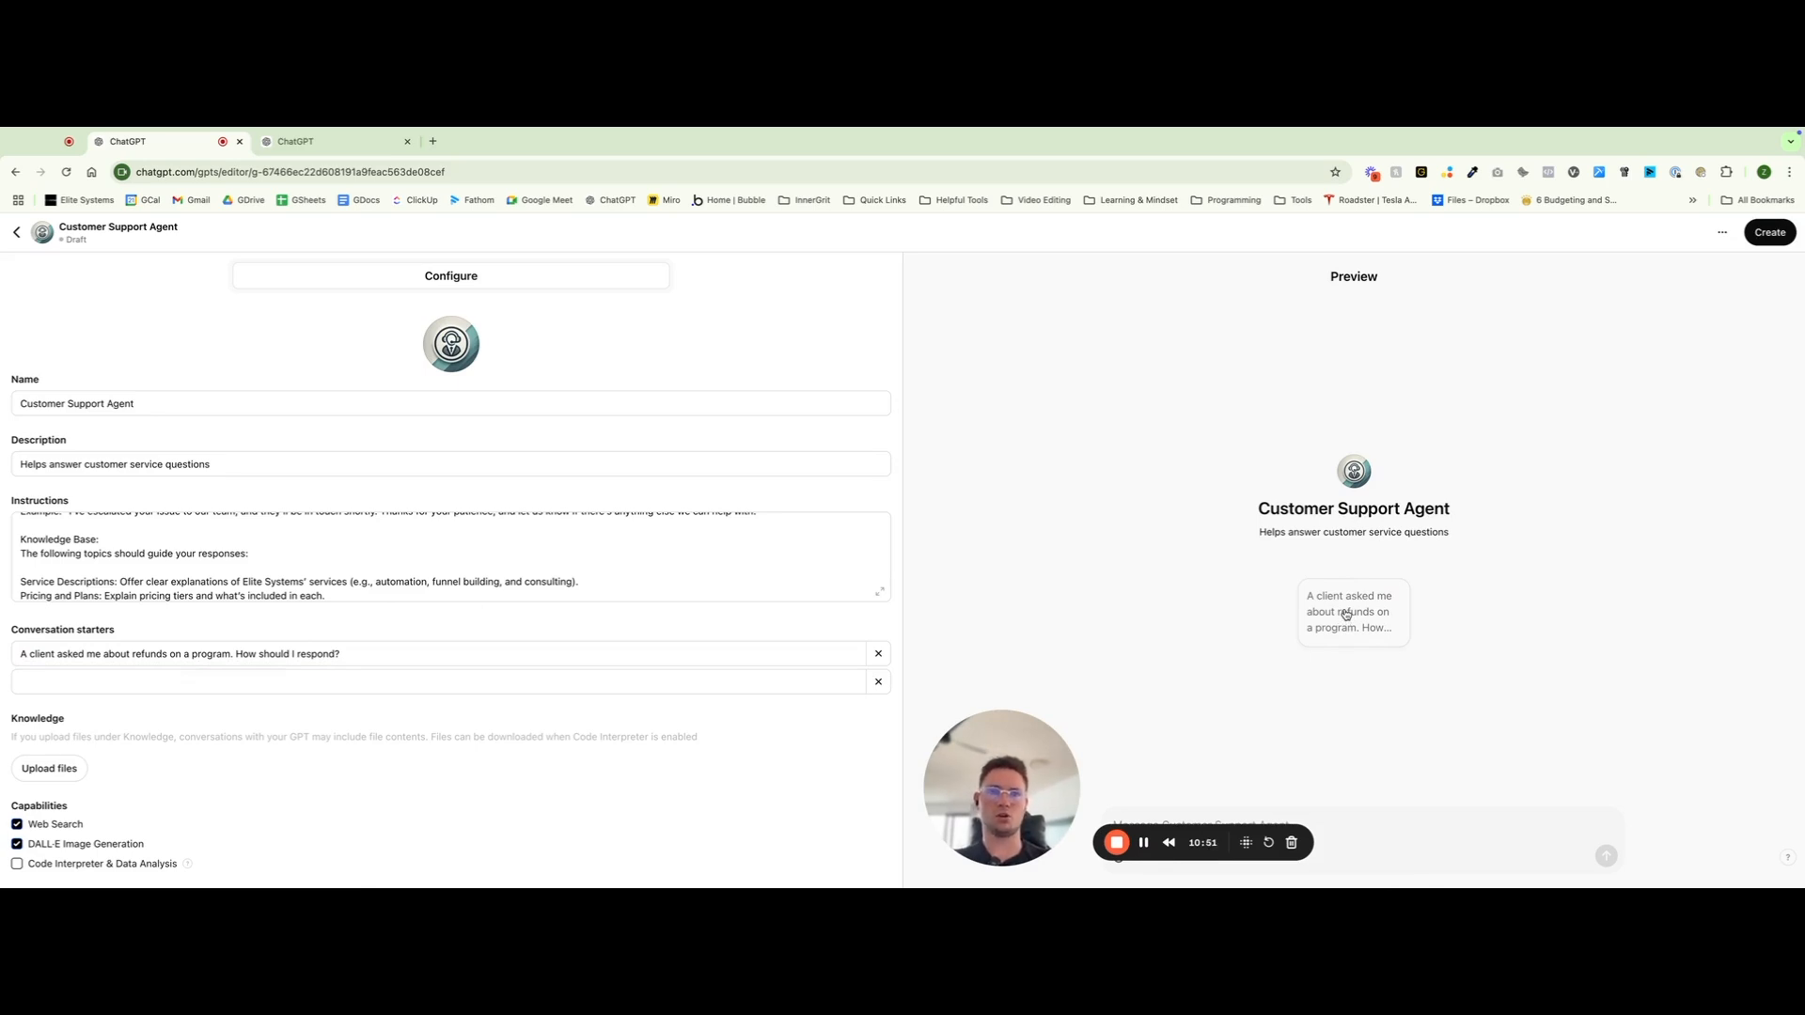
Test the refund conversation starter in the preview and review the remaining instructions down to the brand values
drag(1023, 787, 770, 804)
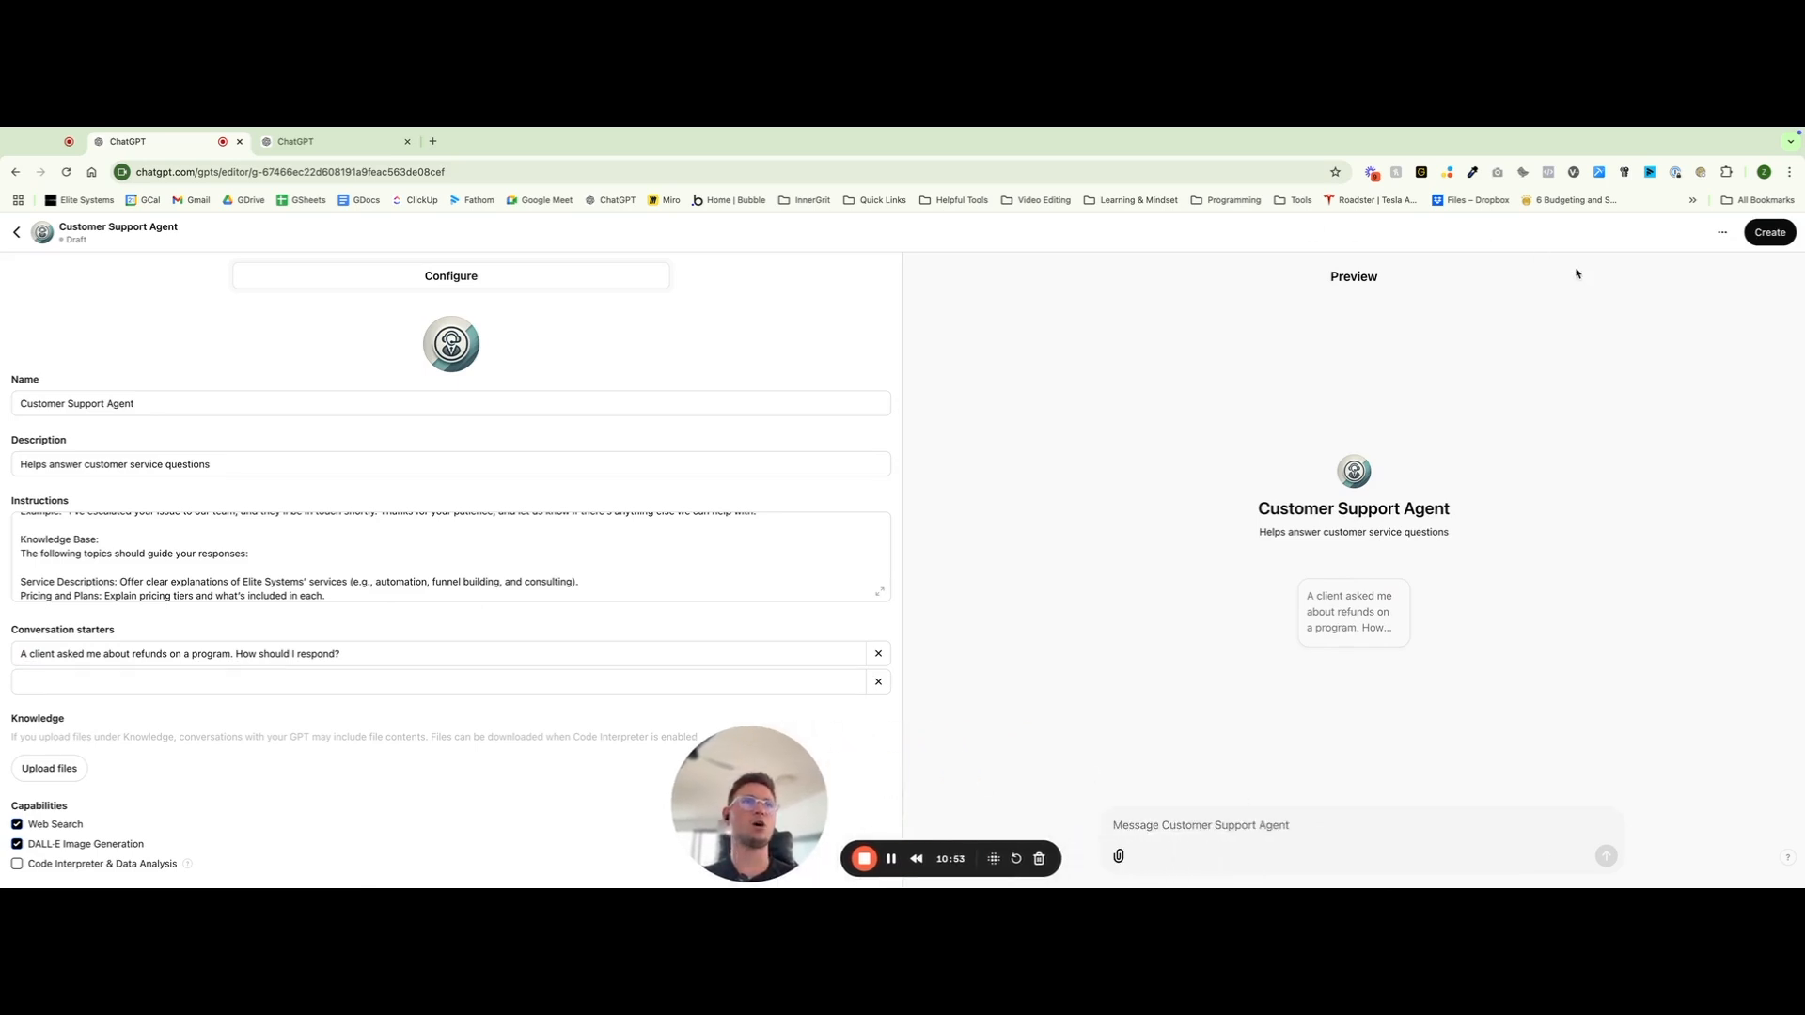
click(1337, 623)
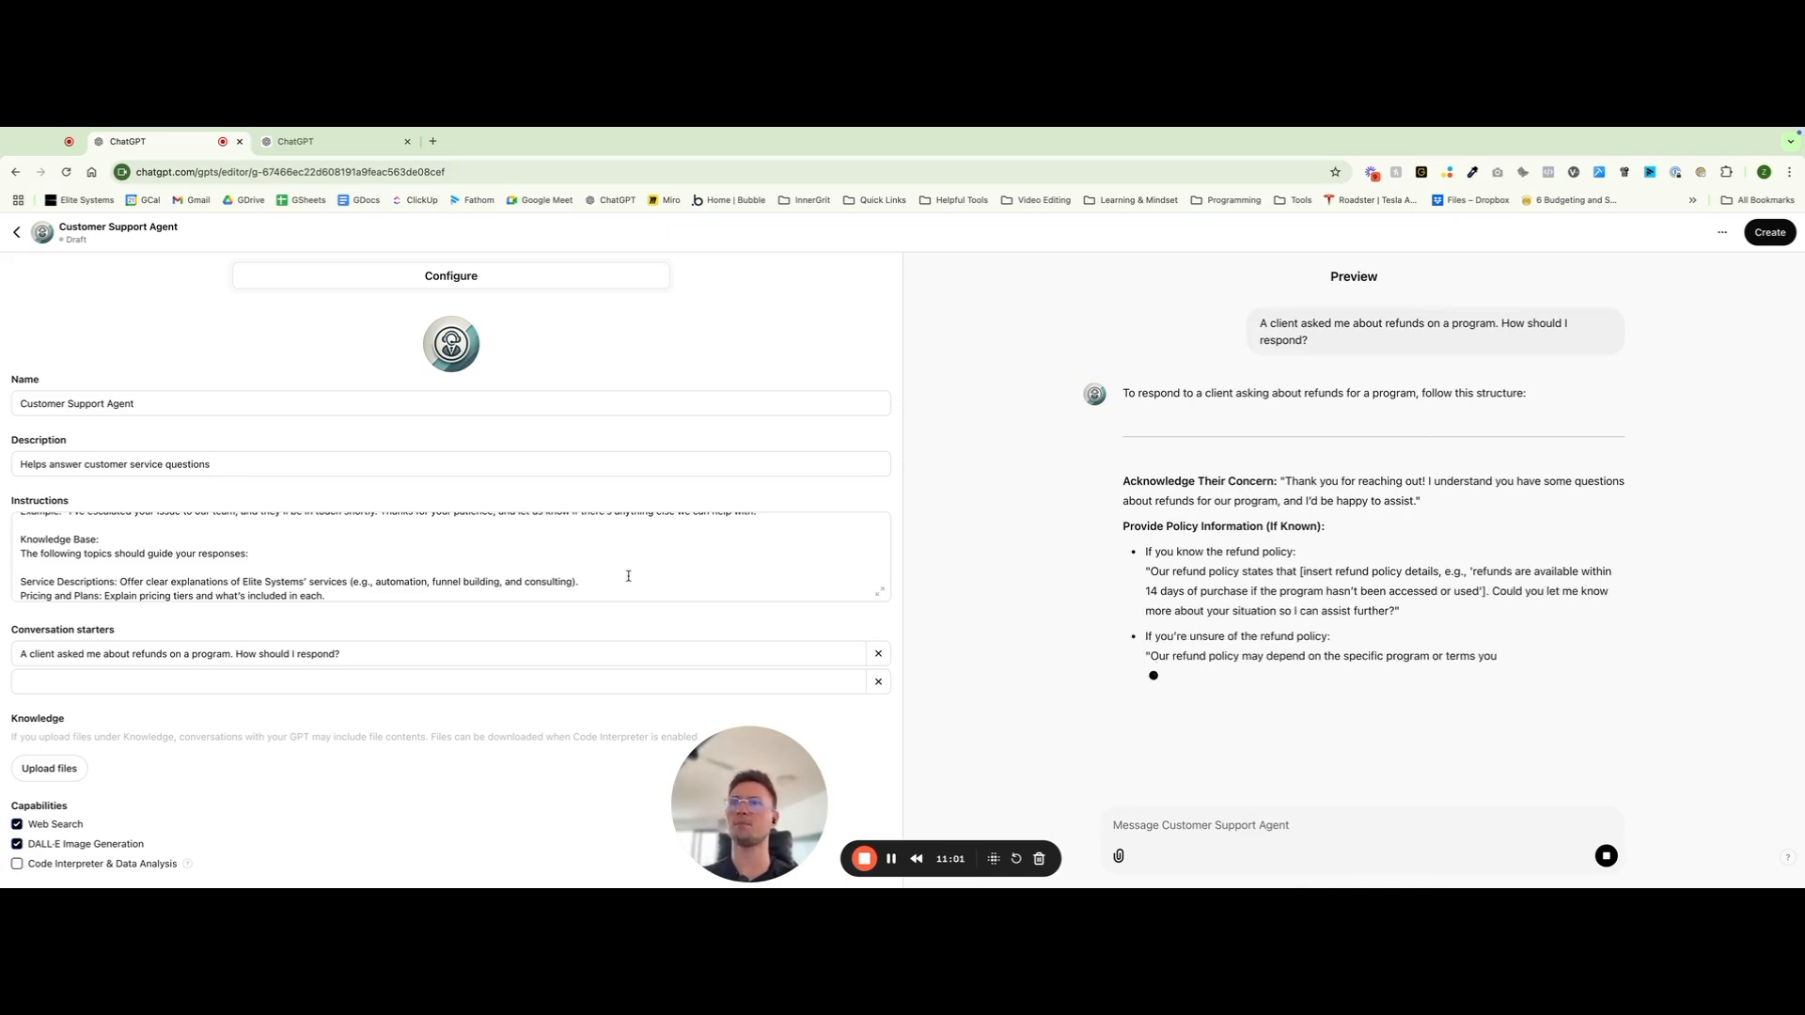
scroll(320, 587, down, 2)
scroll(357, 564, down, 3)
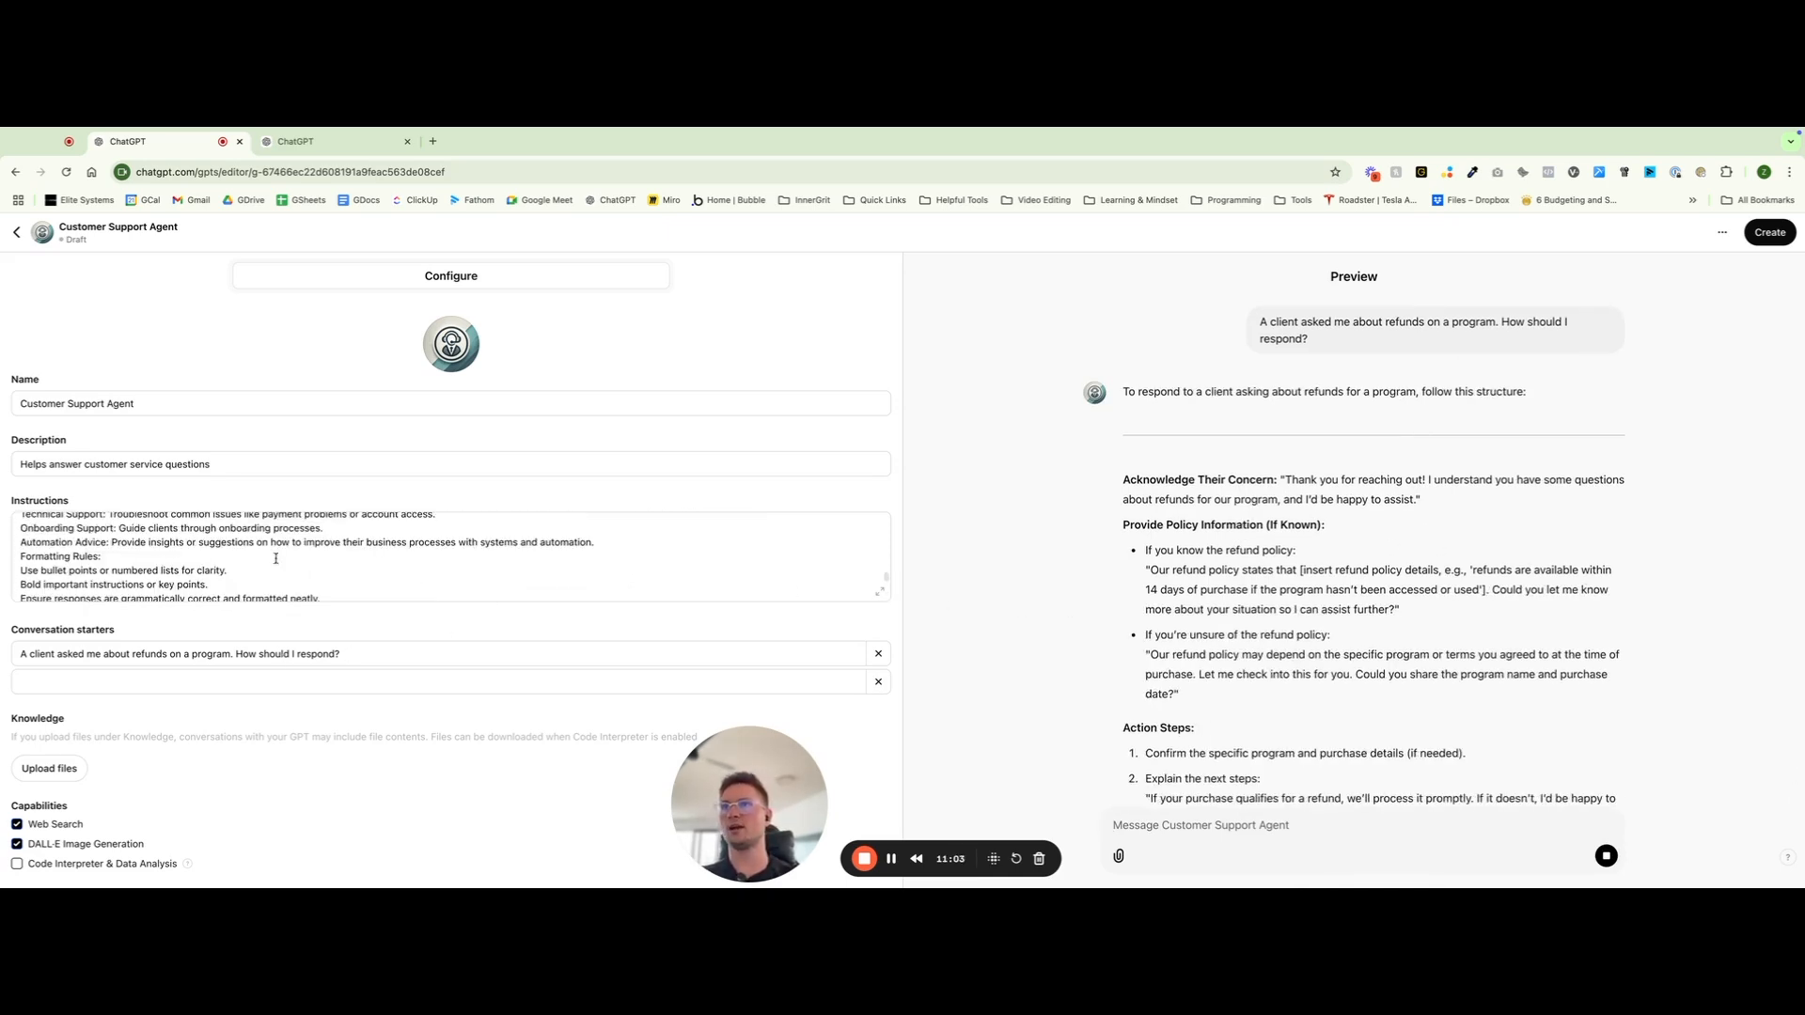
scroll(412, 643, down, 1)
drag(706, 788, 918, 779)
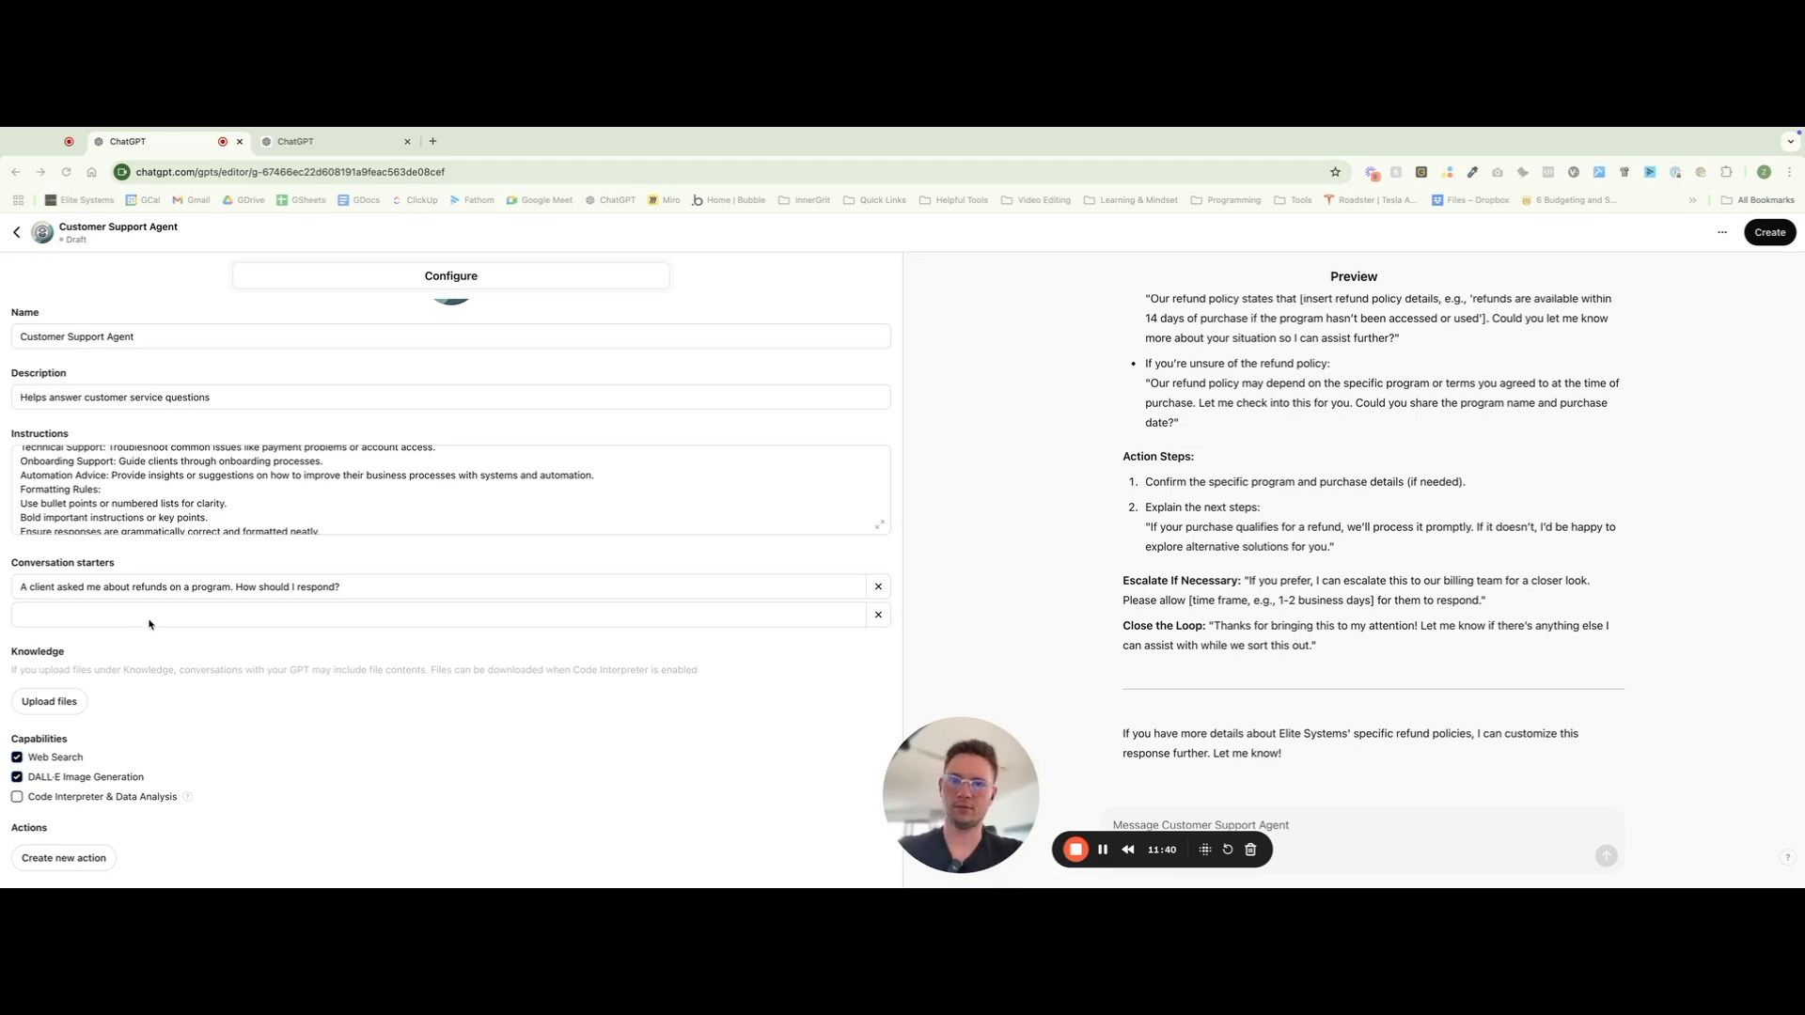
scroll(216, 514, down, 1)
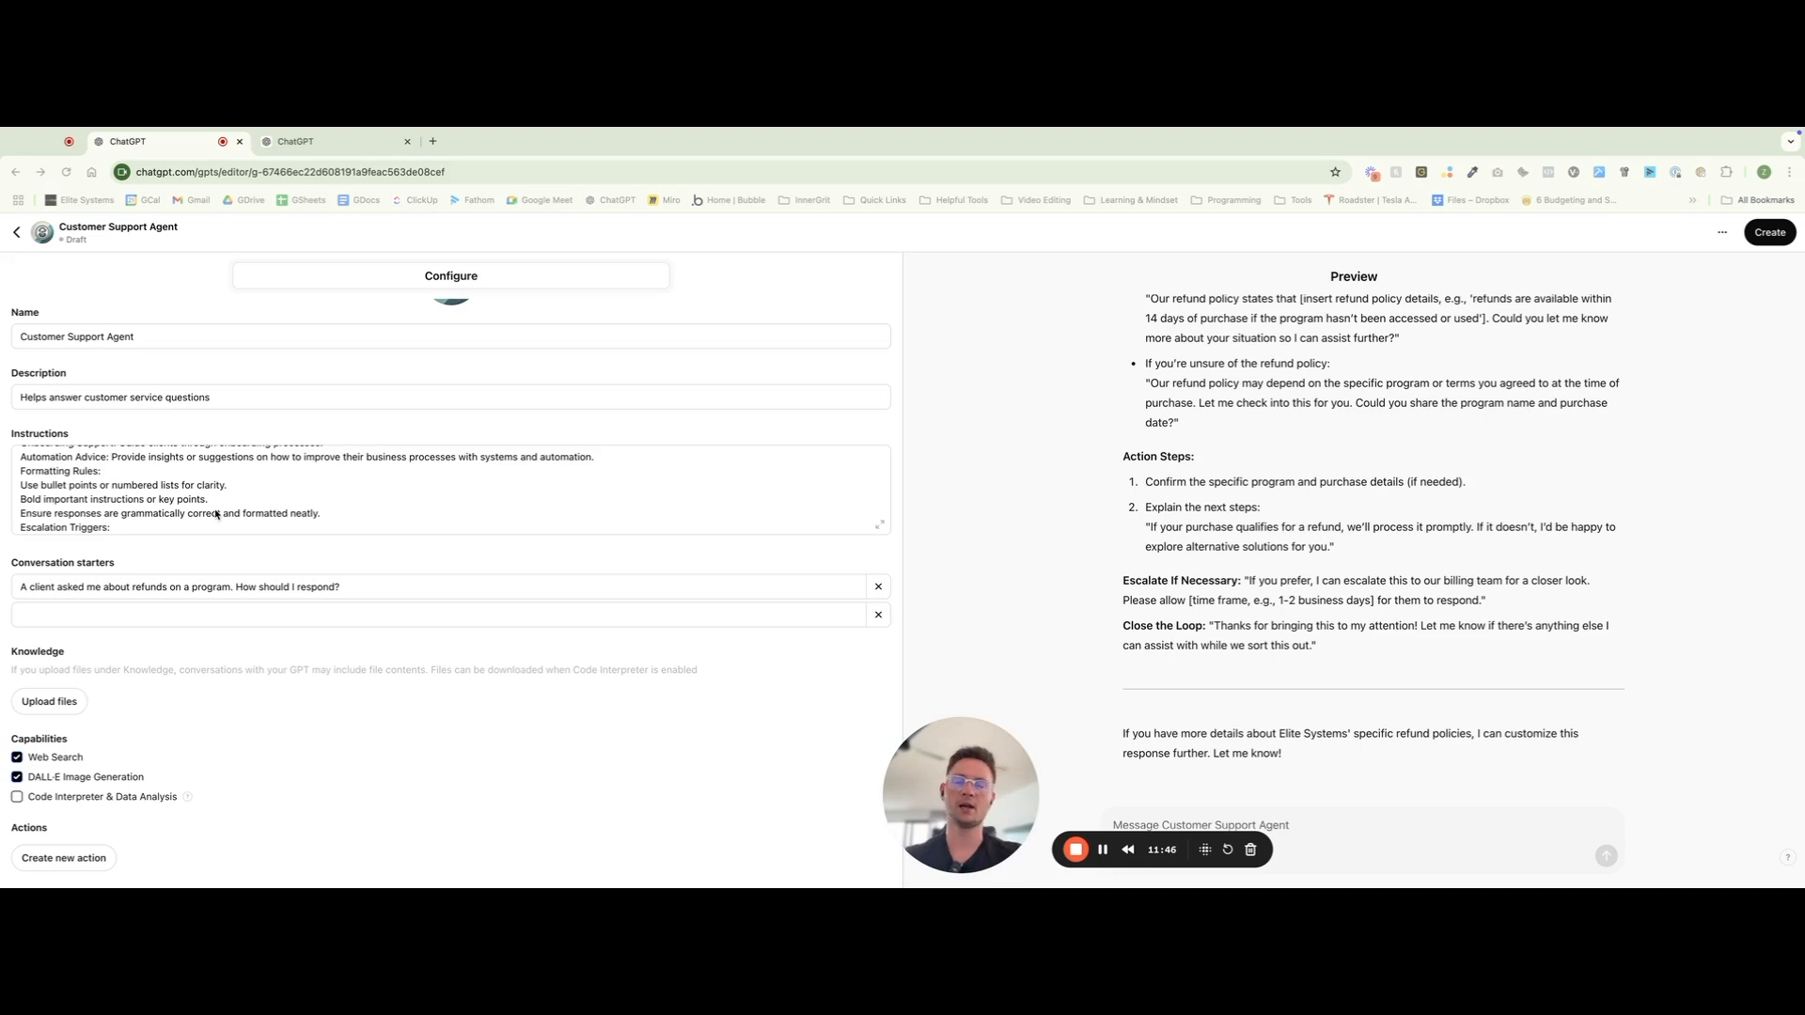
scroll(216, 515, down, 5)
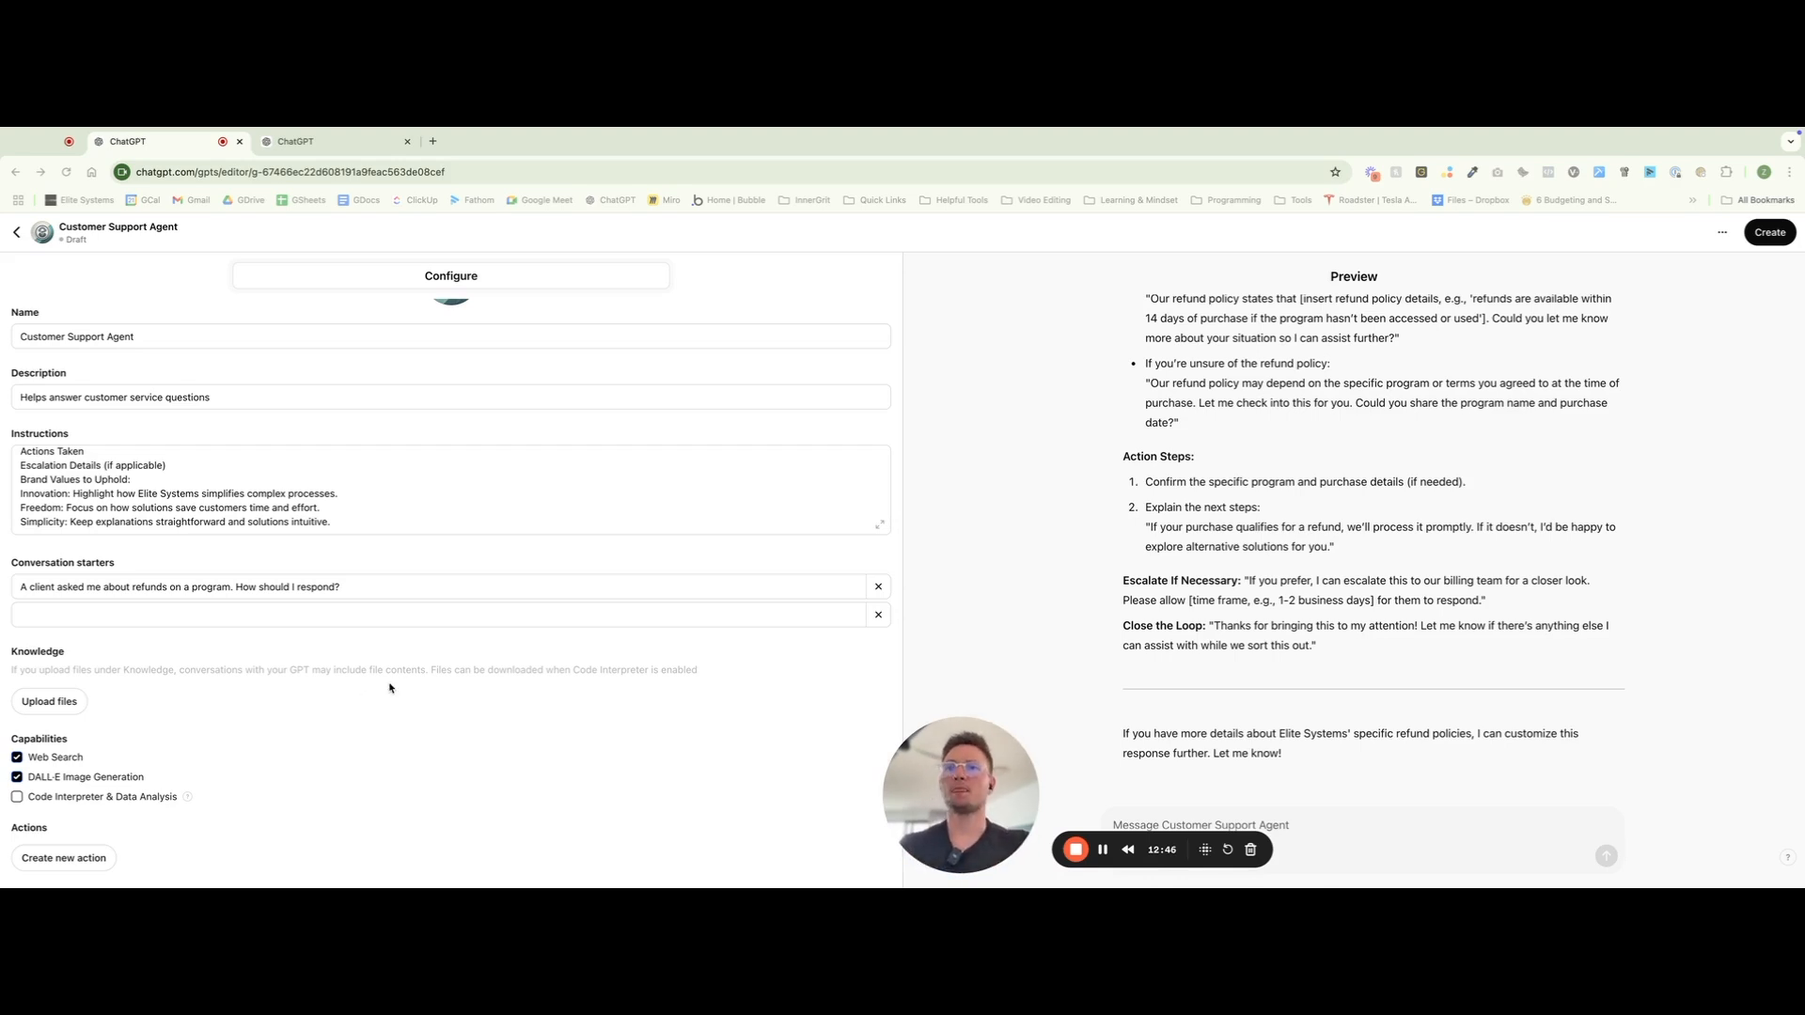
Preview chunk_1.txt from the Split Chunks folder and upload it as a knowledge file for the GPT
click(49, 705)
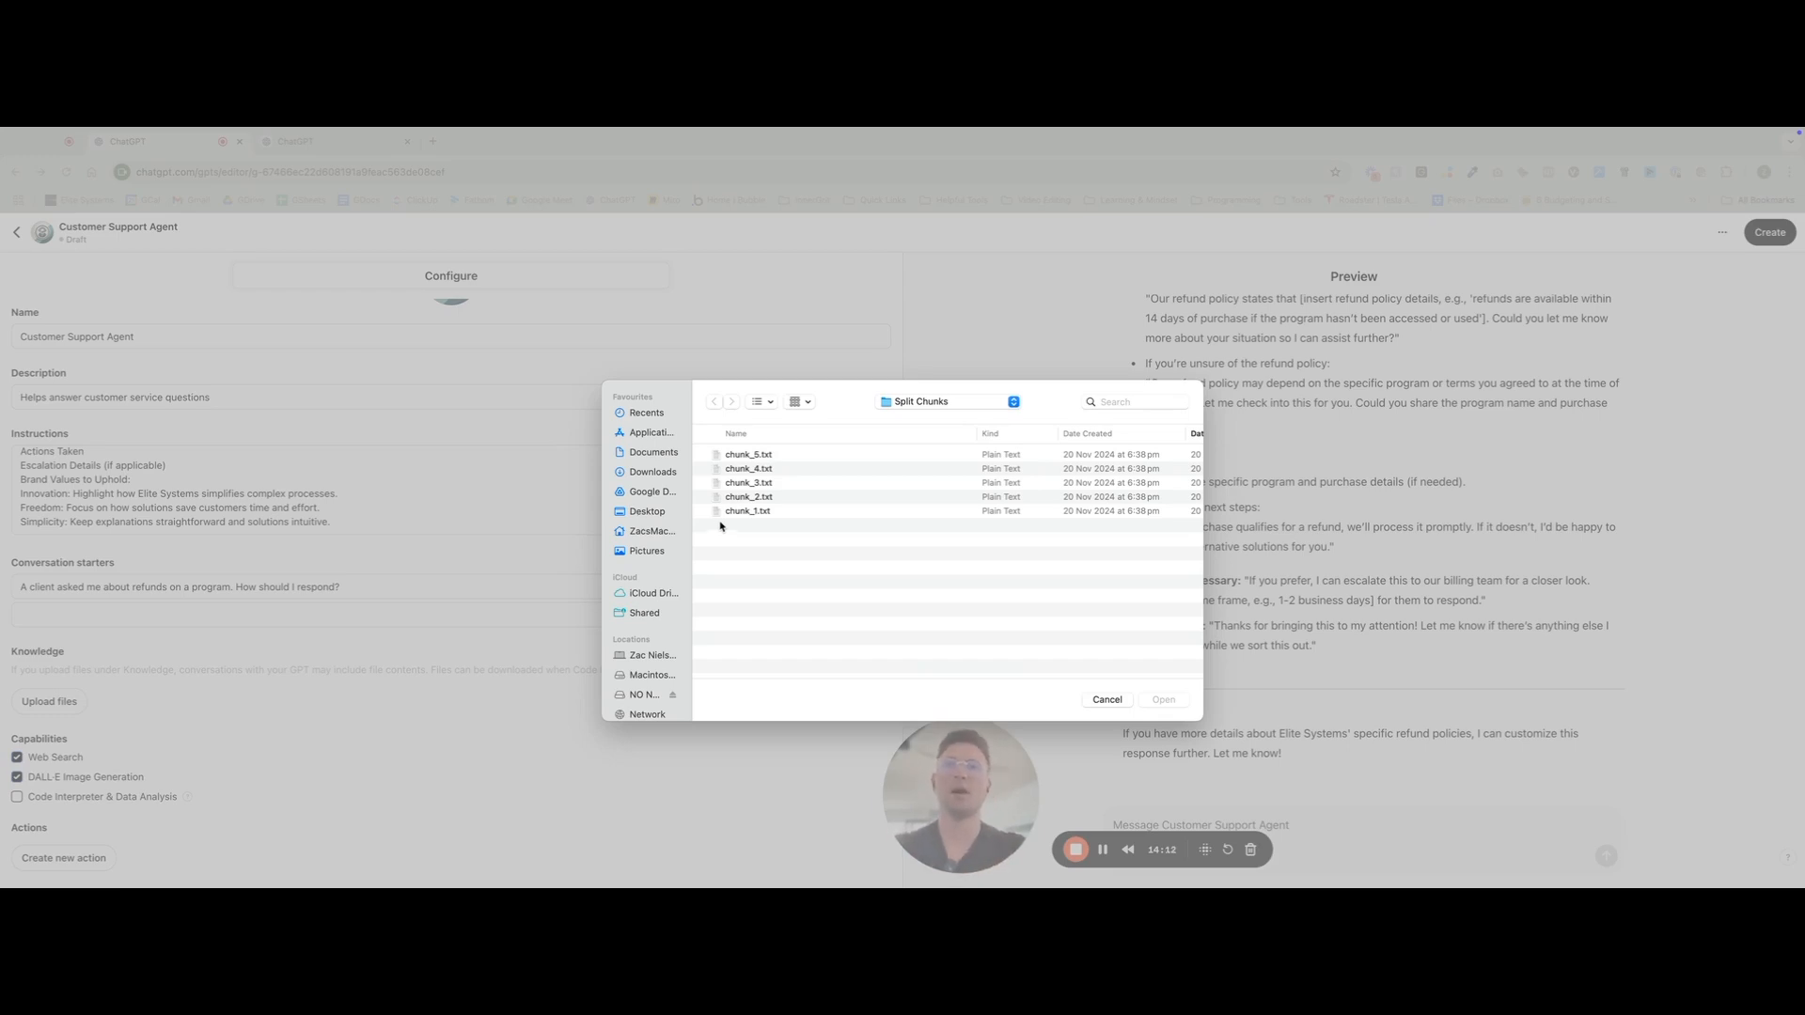
drag(749, 524, 740, 453)
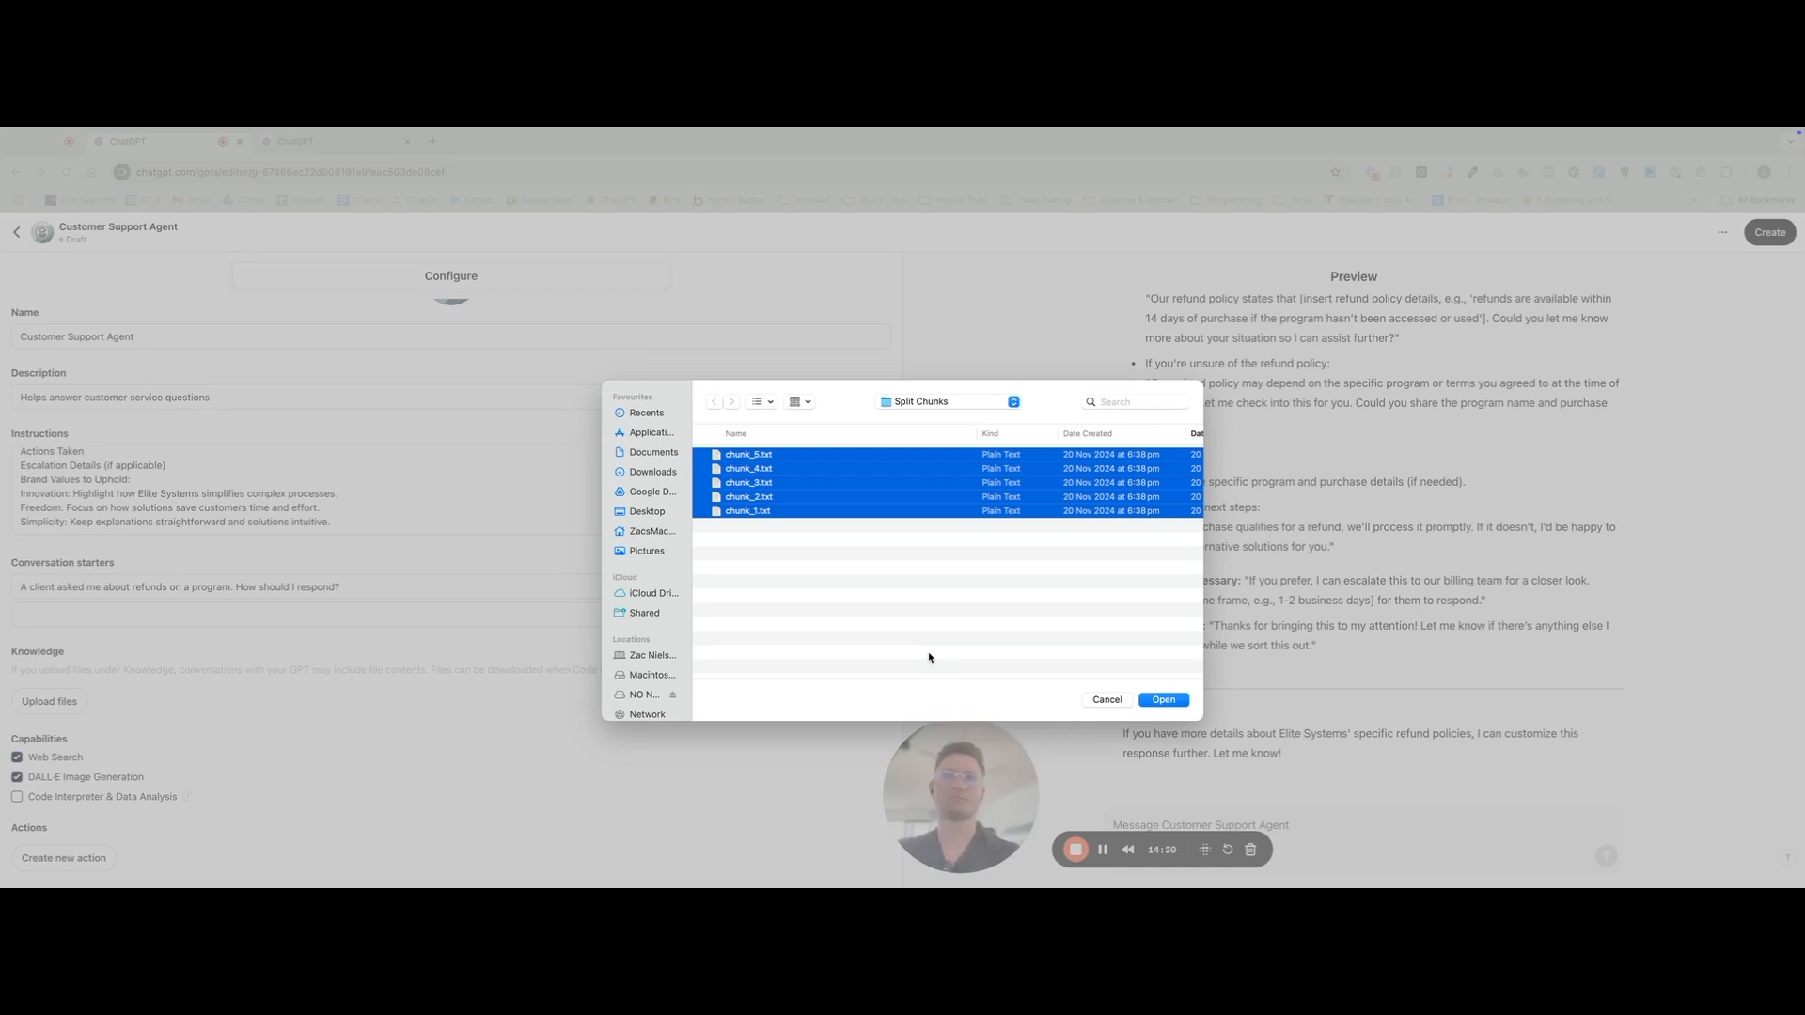
click(858, 527)
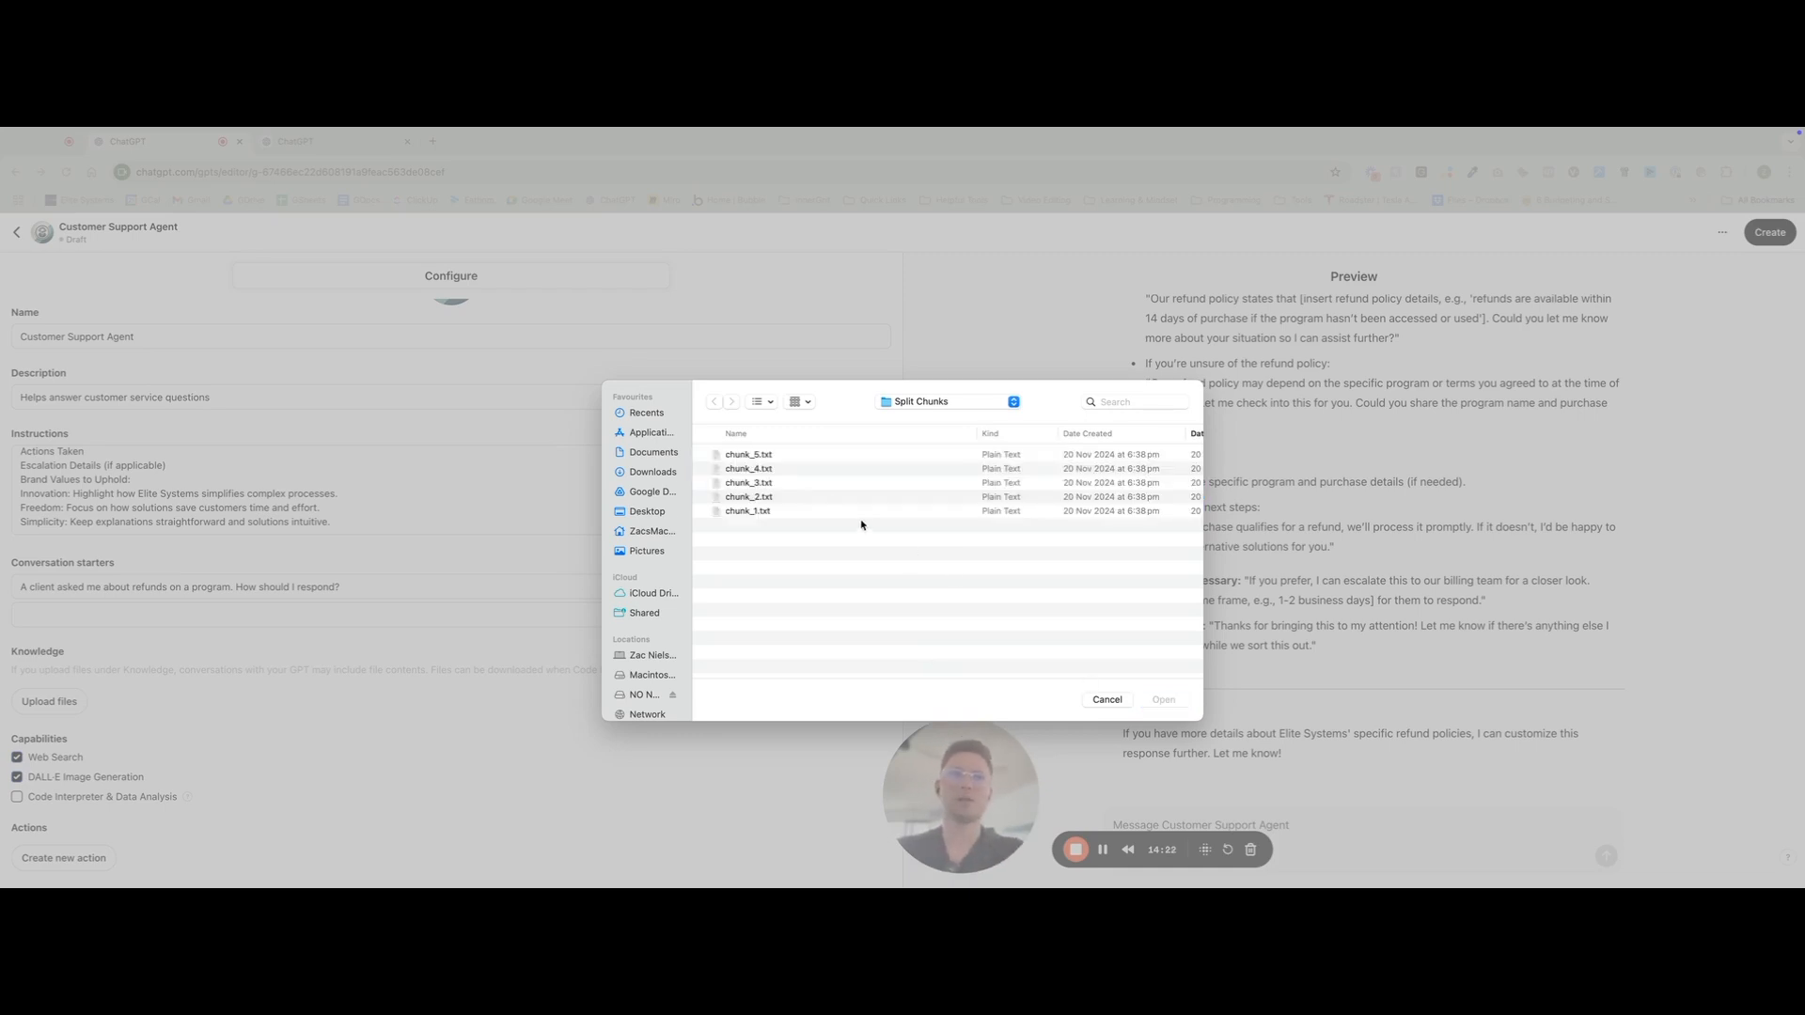
click(752, 454)
click(761, 511)
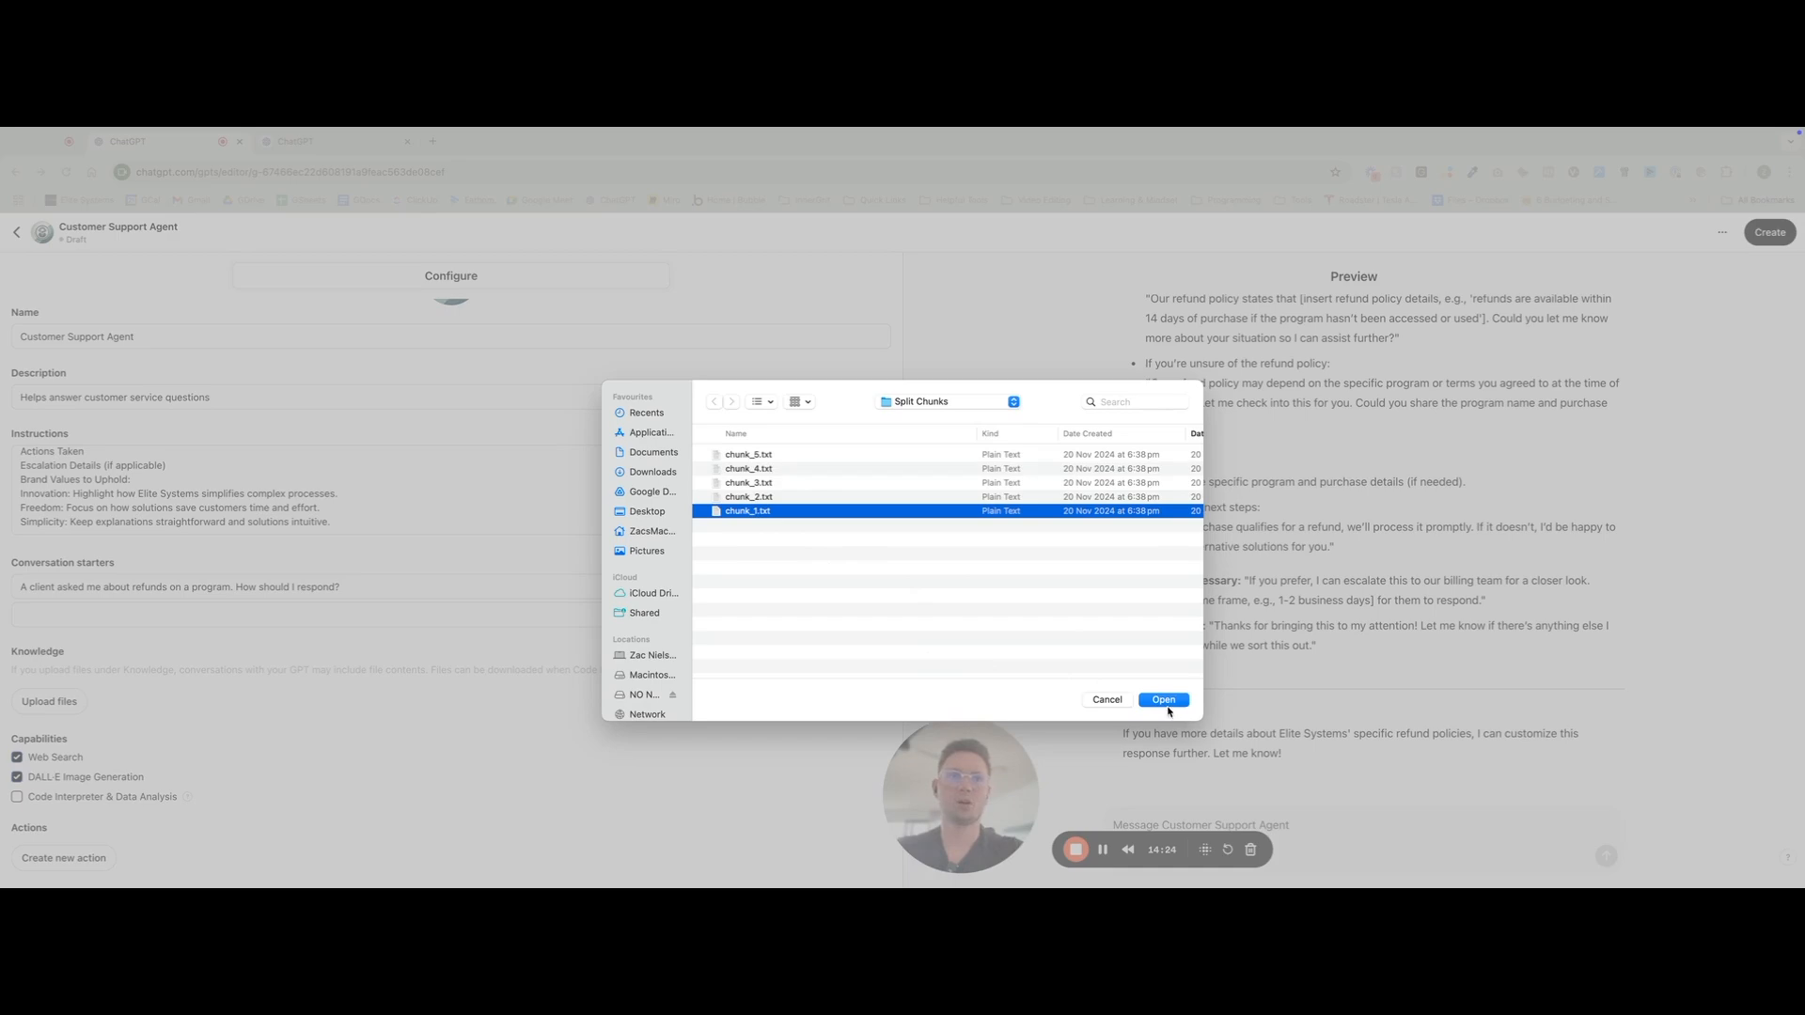
key(space)
scroll(732, 411, down, 10)
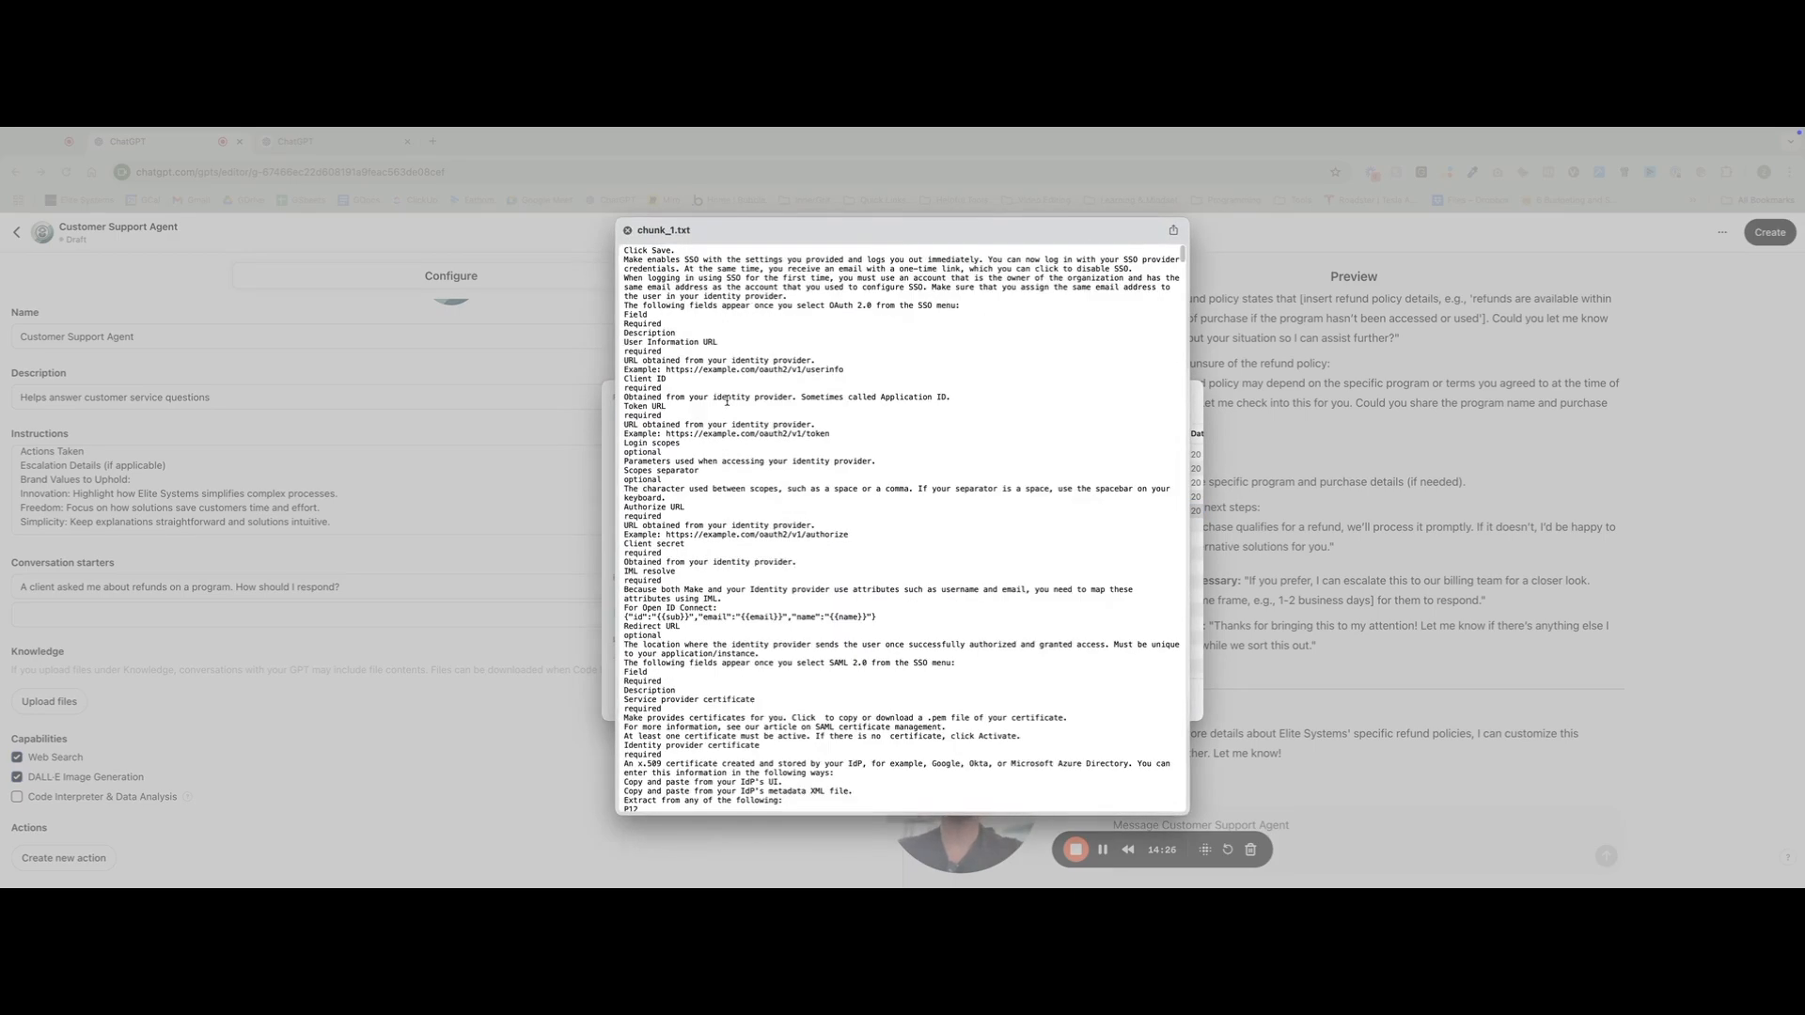
scroll(732, 411, up, 10)
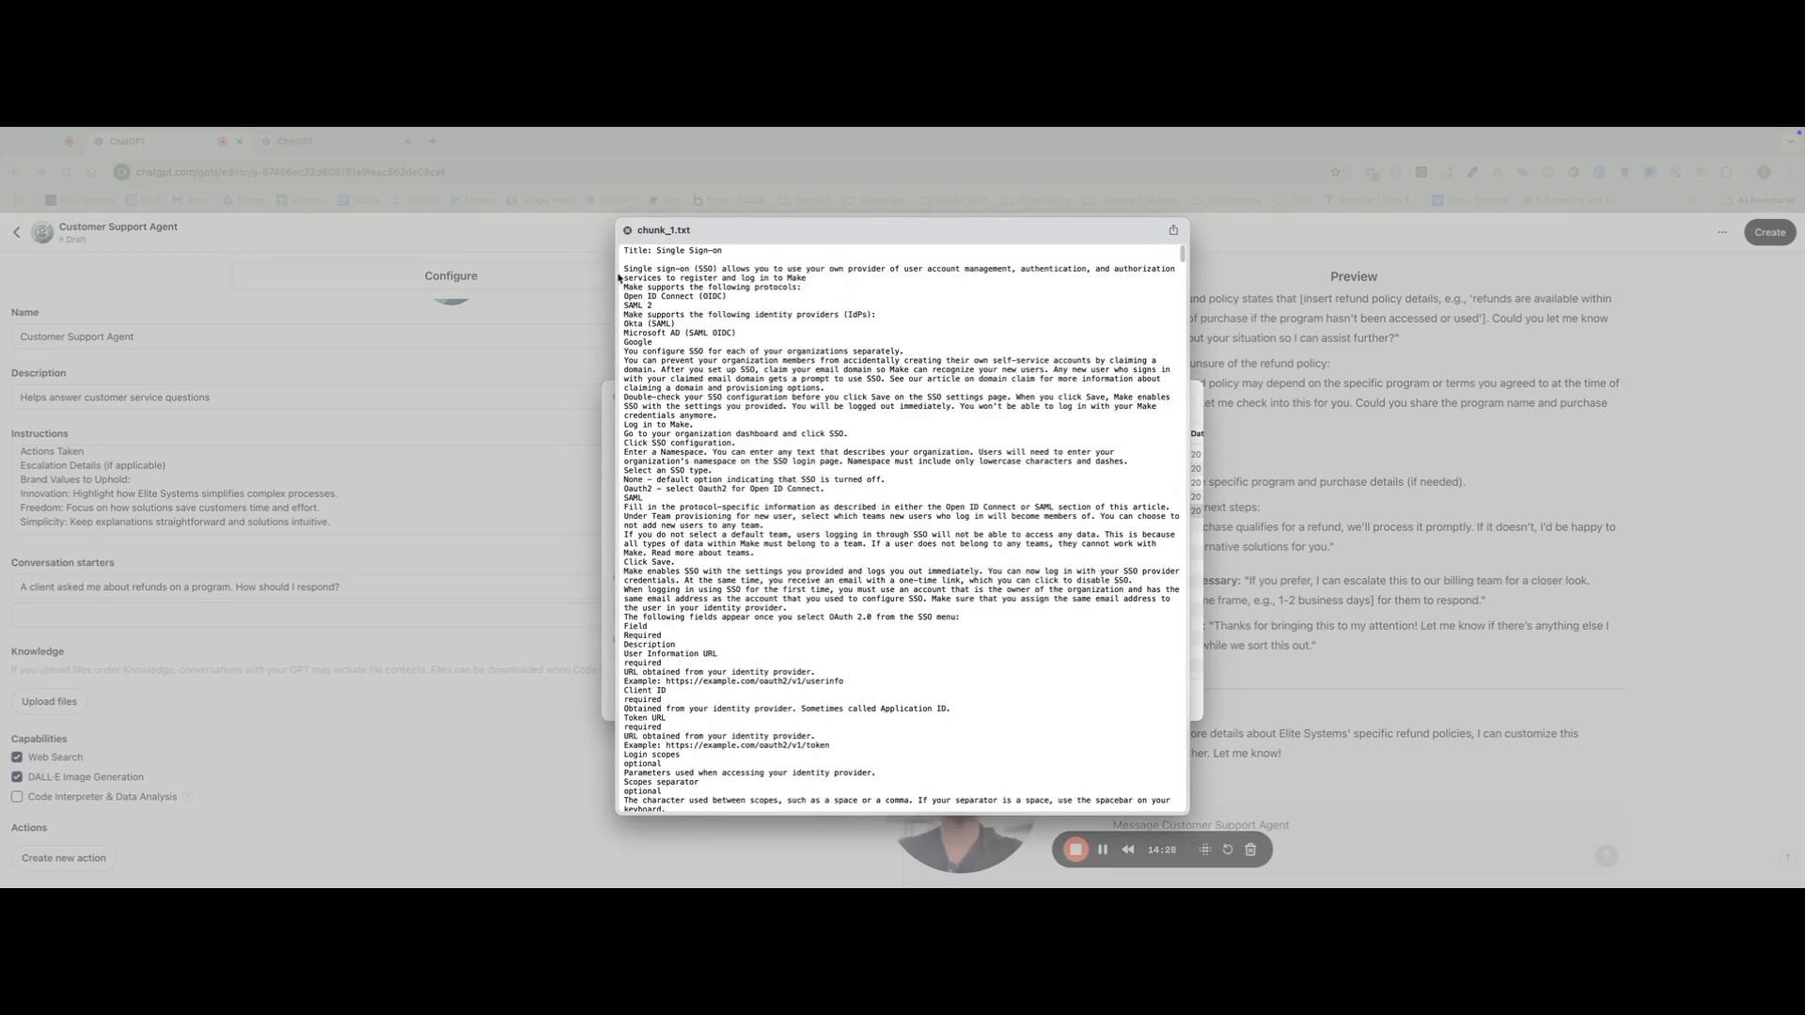
mouse_move(618, 278)
mouse_down()
mouse_move(691, 295)
mouse_move(648, 284)
mouse_up()
click(657, 237)
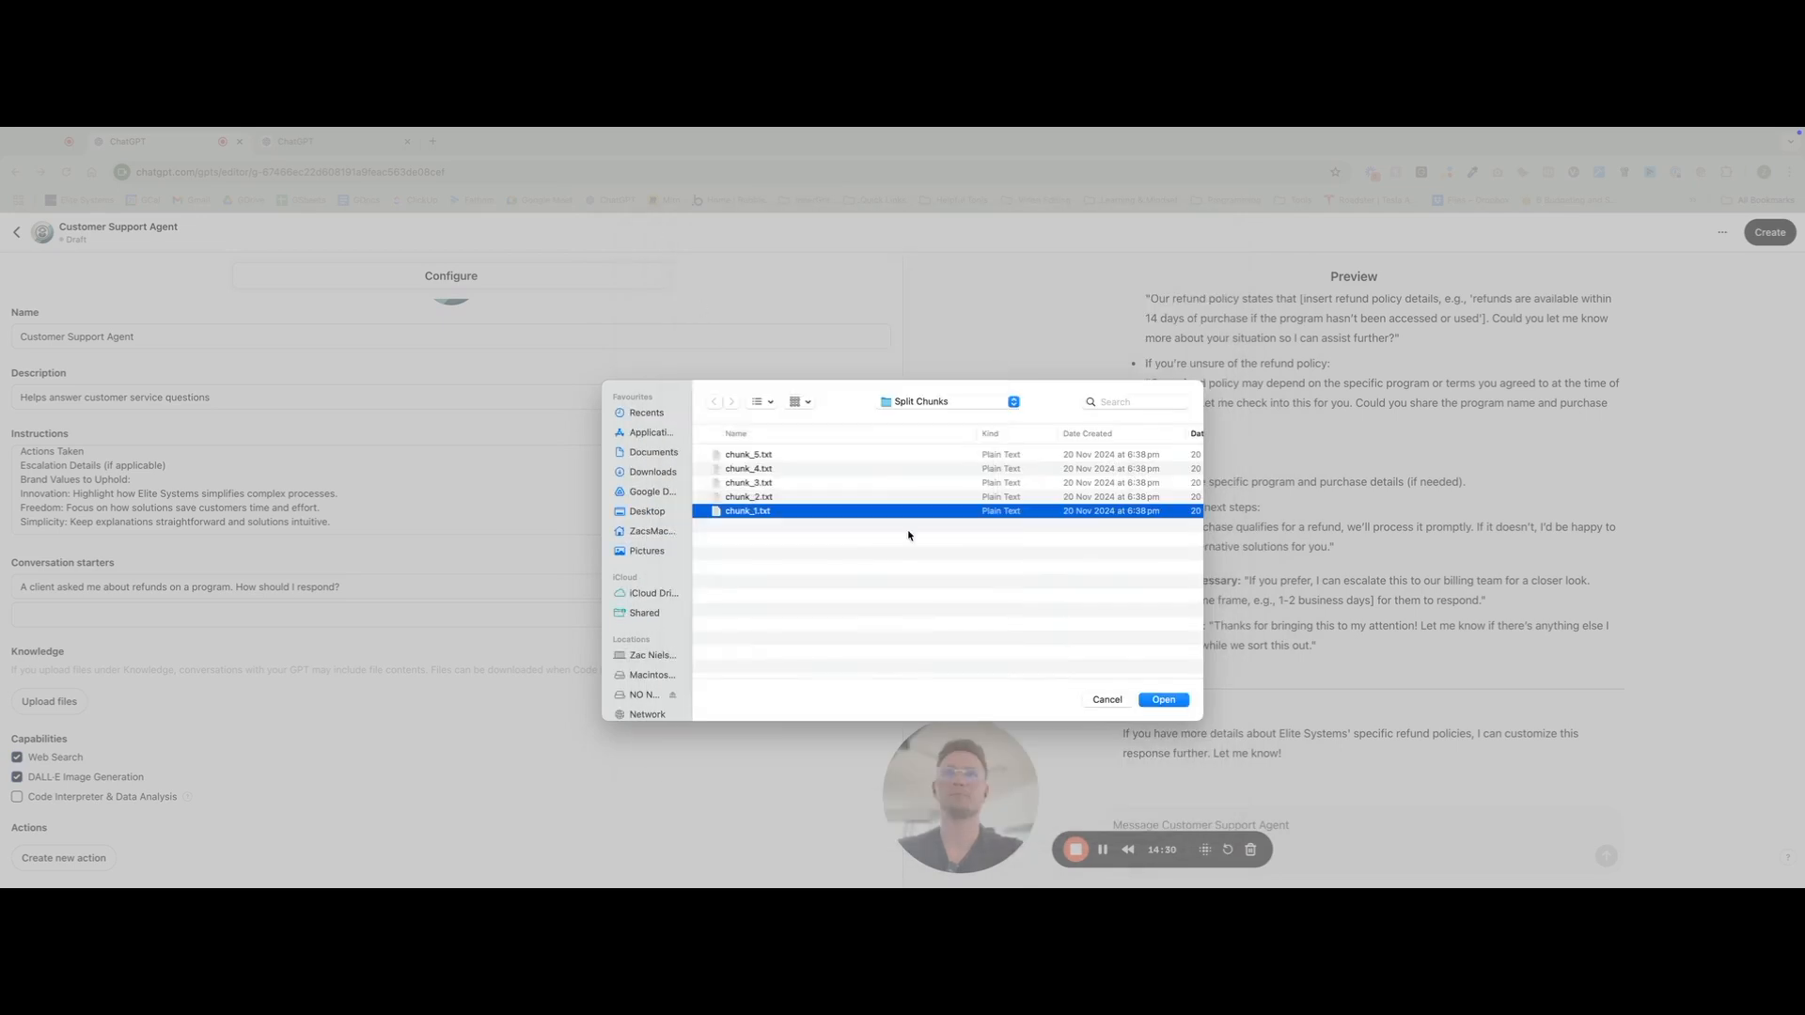
click(1164, 701)
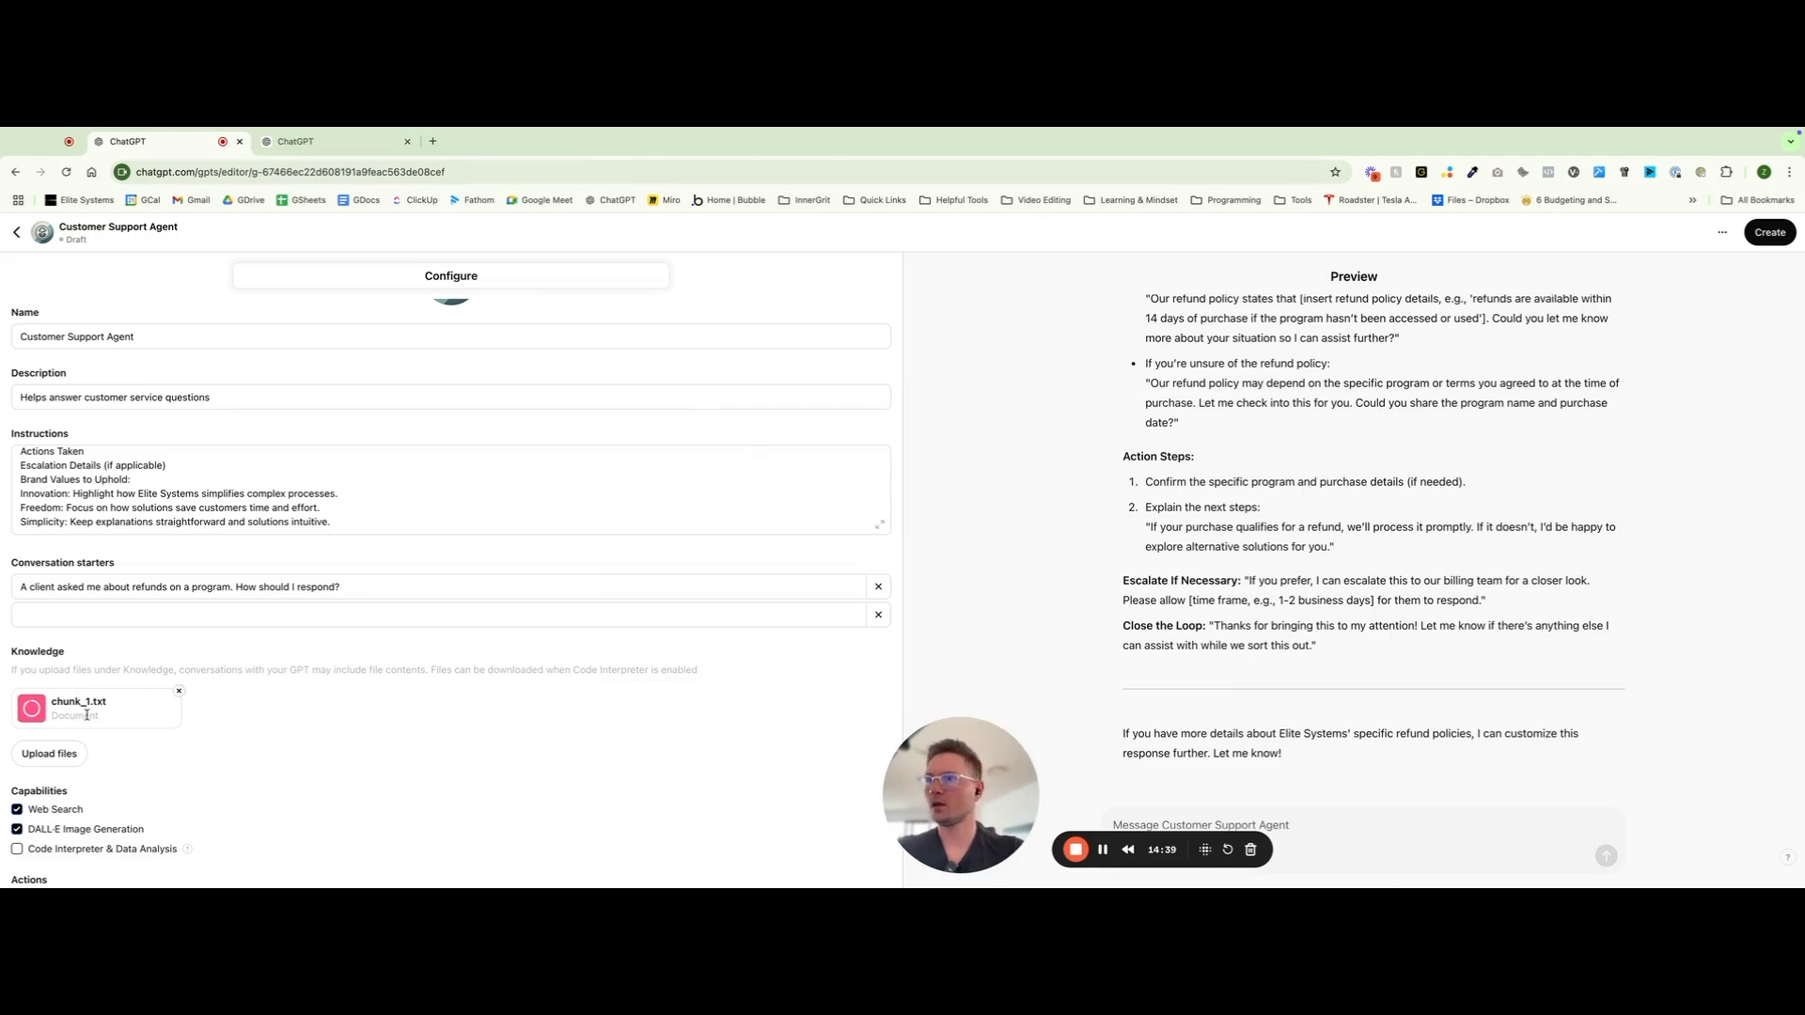
Enable the Code Interpreter & Data Analysis capability alongside Web Search and DALL·E Image Generation
scroll(142, 707, down, 1)
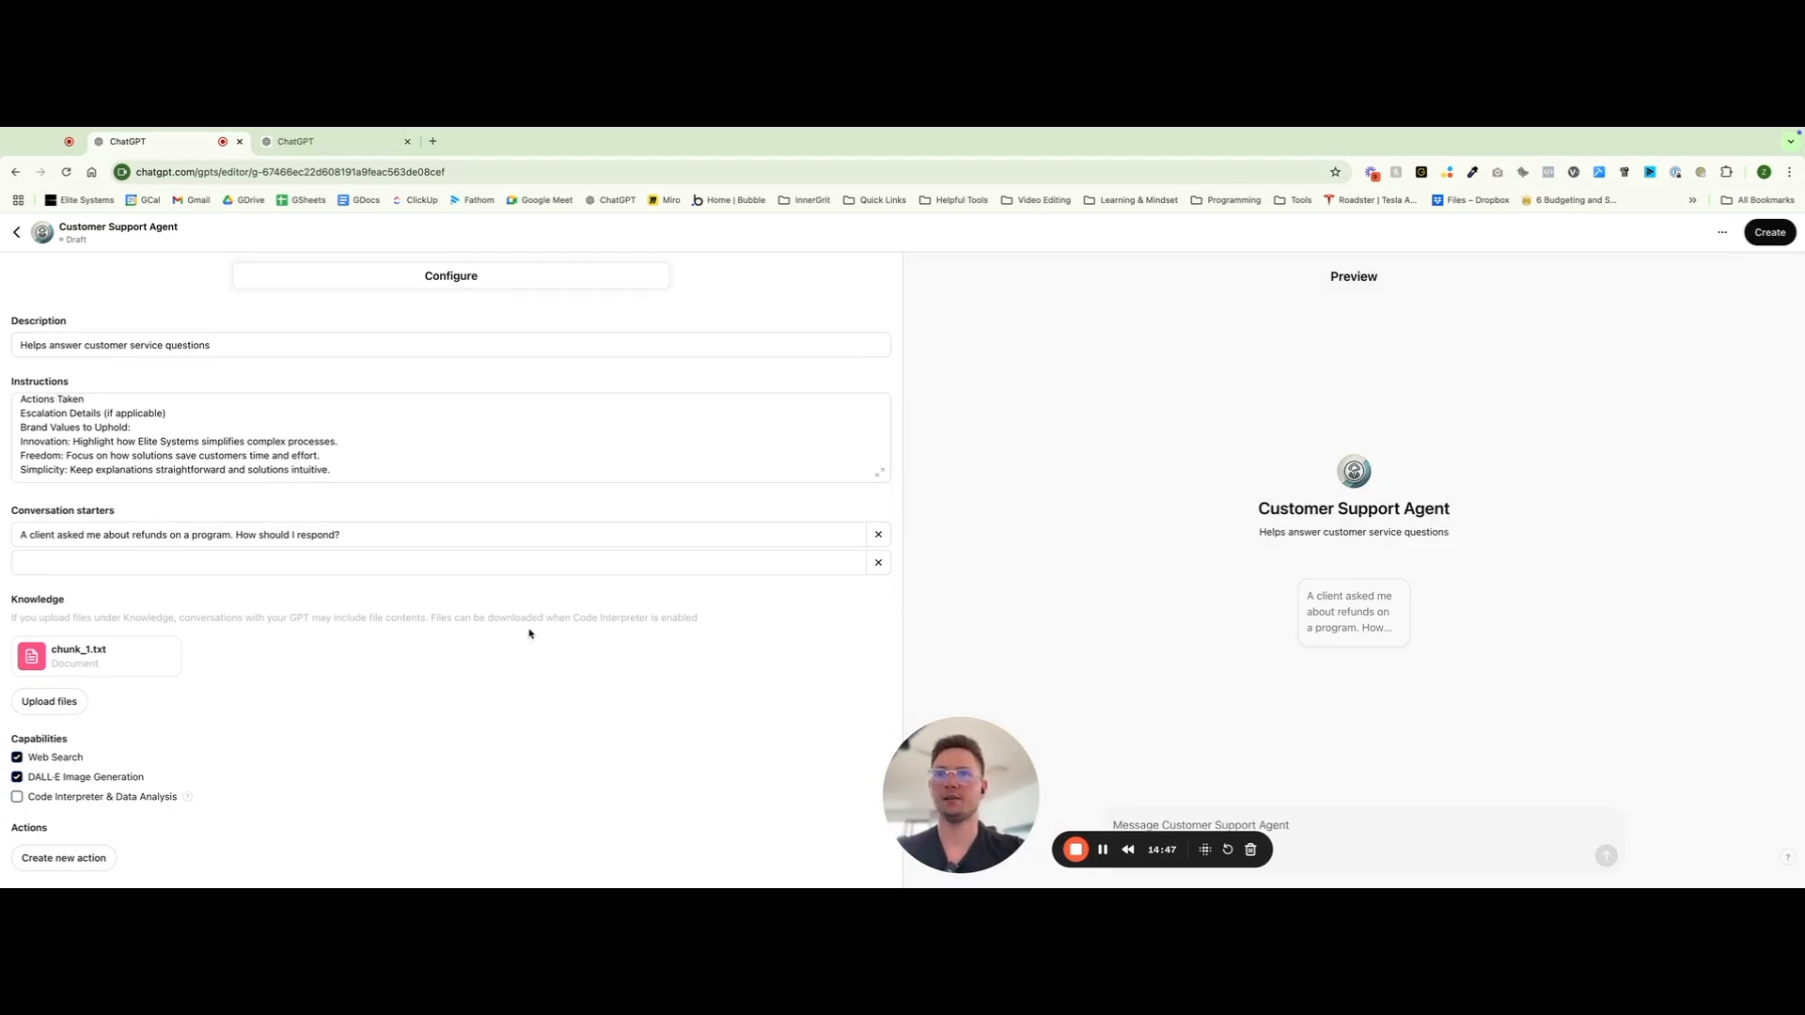
scroll(529, 633, down, 1)
mouse_move(133, 639)
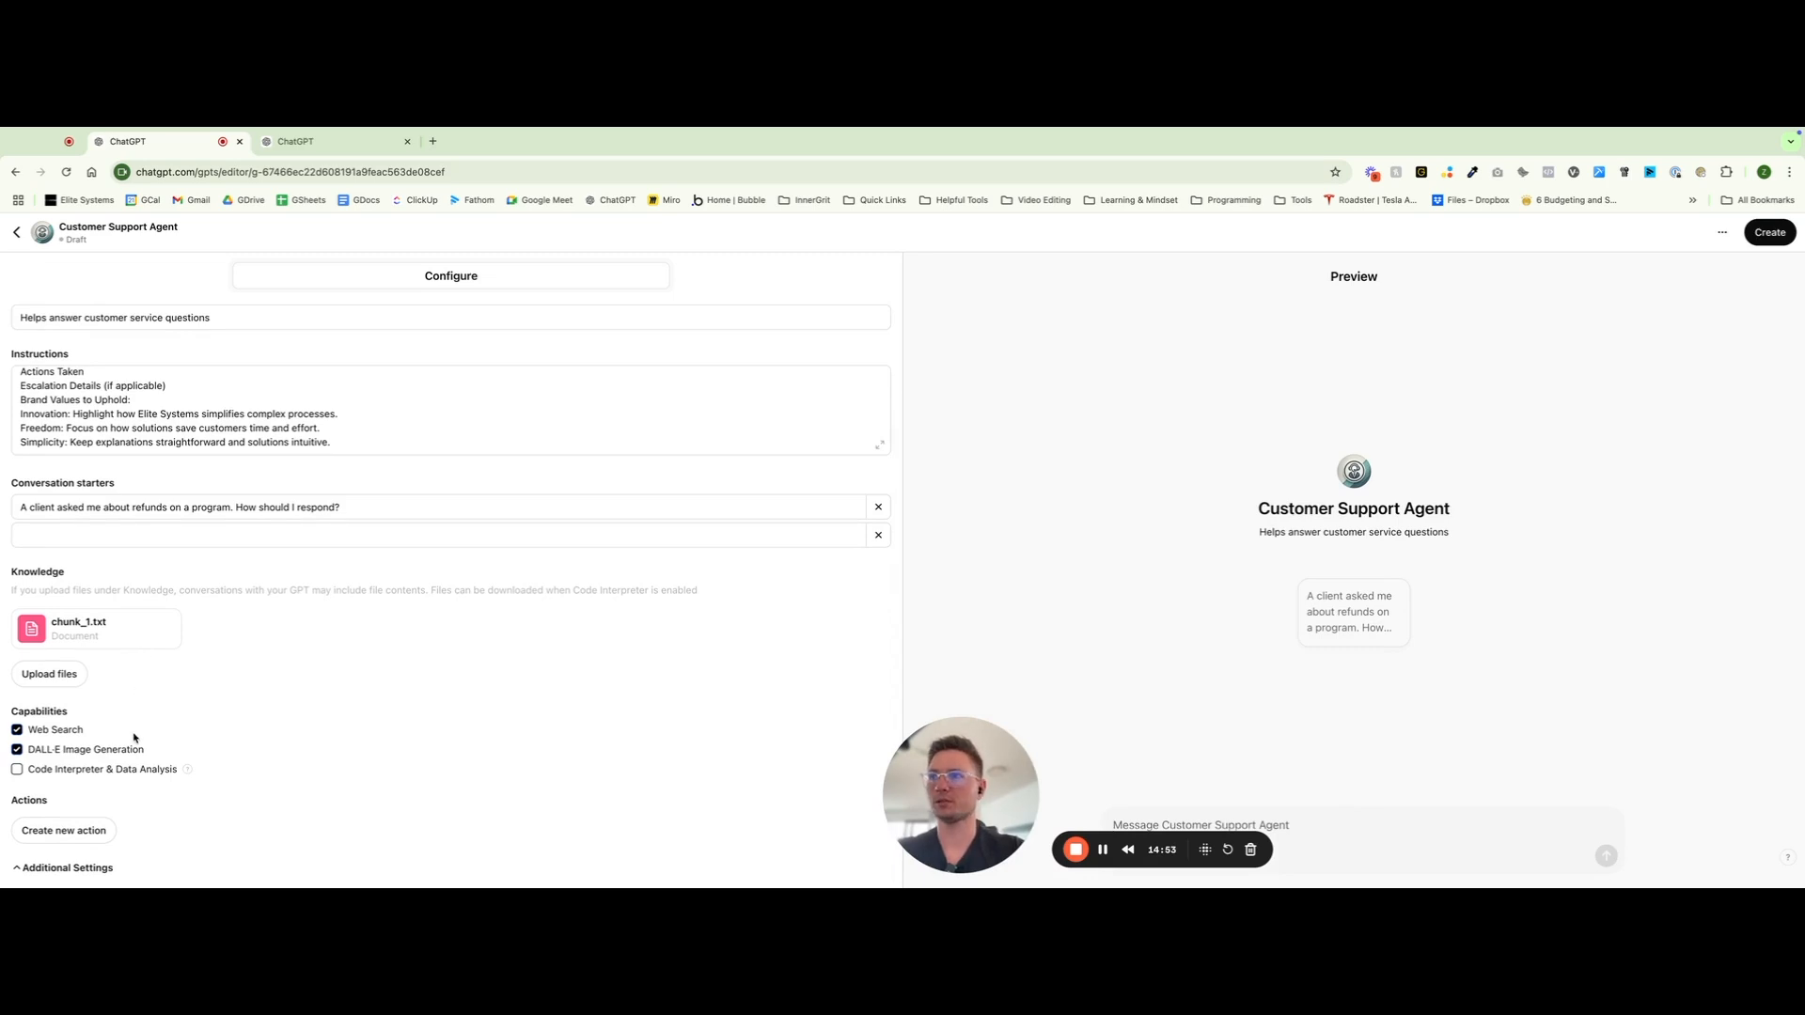
scroll(136, 735, down, 1)
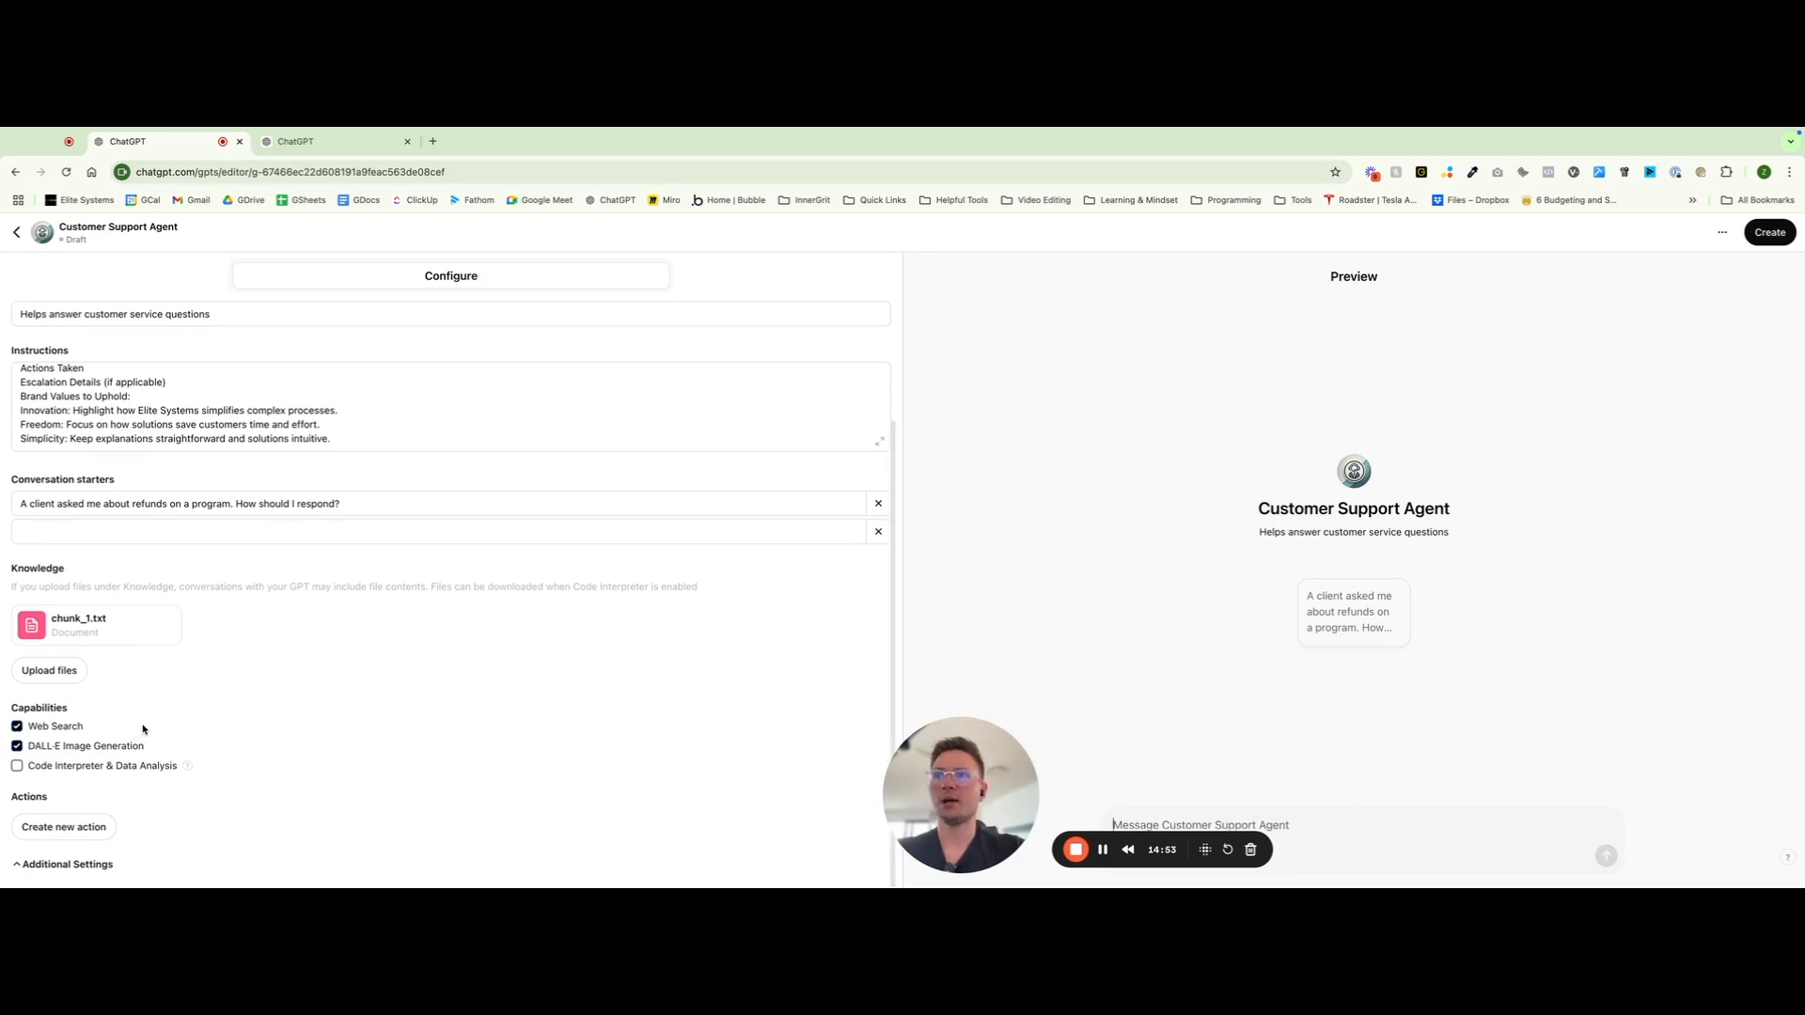
drag(12, 708, 60, 708)
click(60, 708)
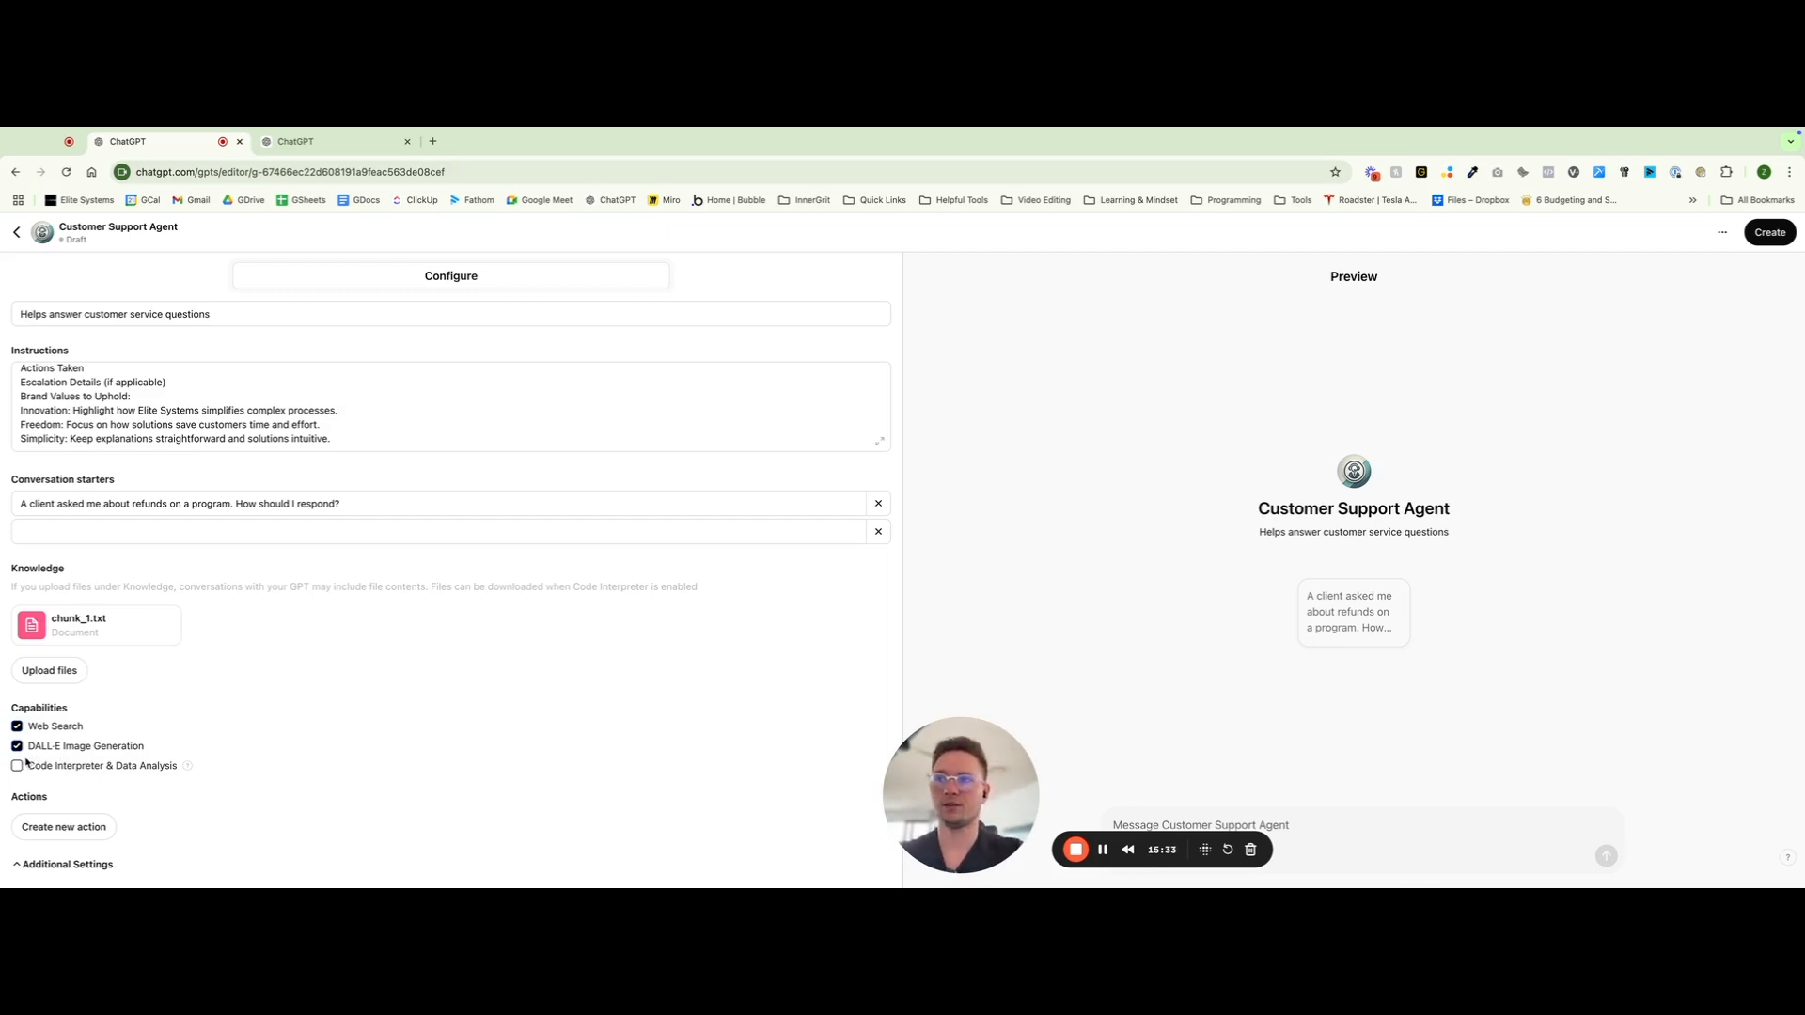
click(67, 766)
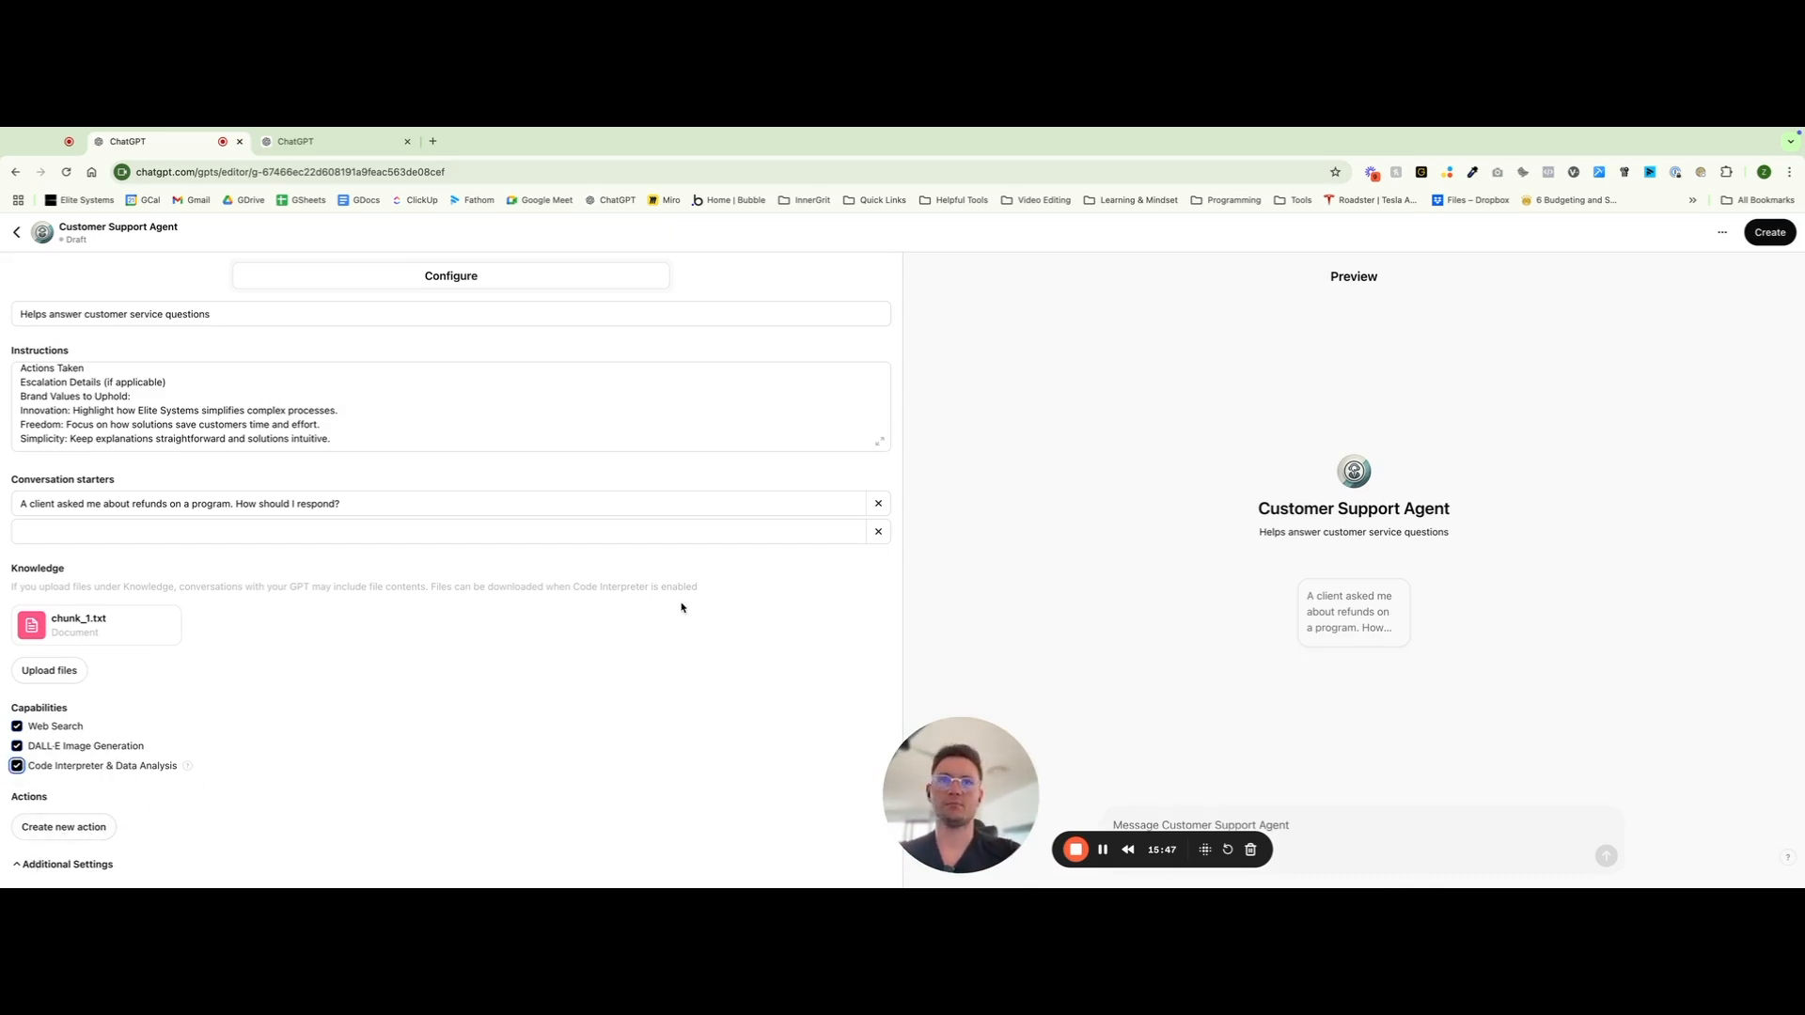
Create the Customer Support Agent GPT and save it with sharing set to anyone with the link
scroll(201, 512, up, 2)
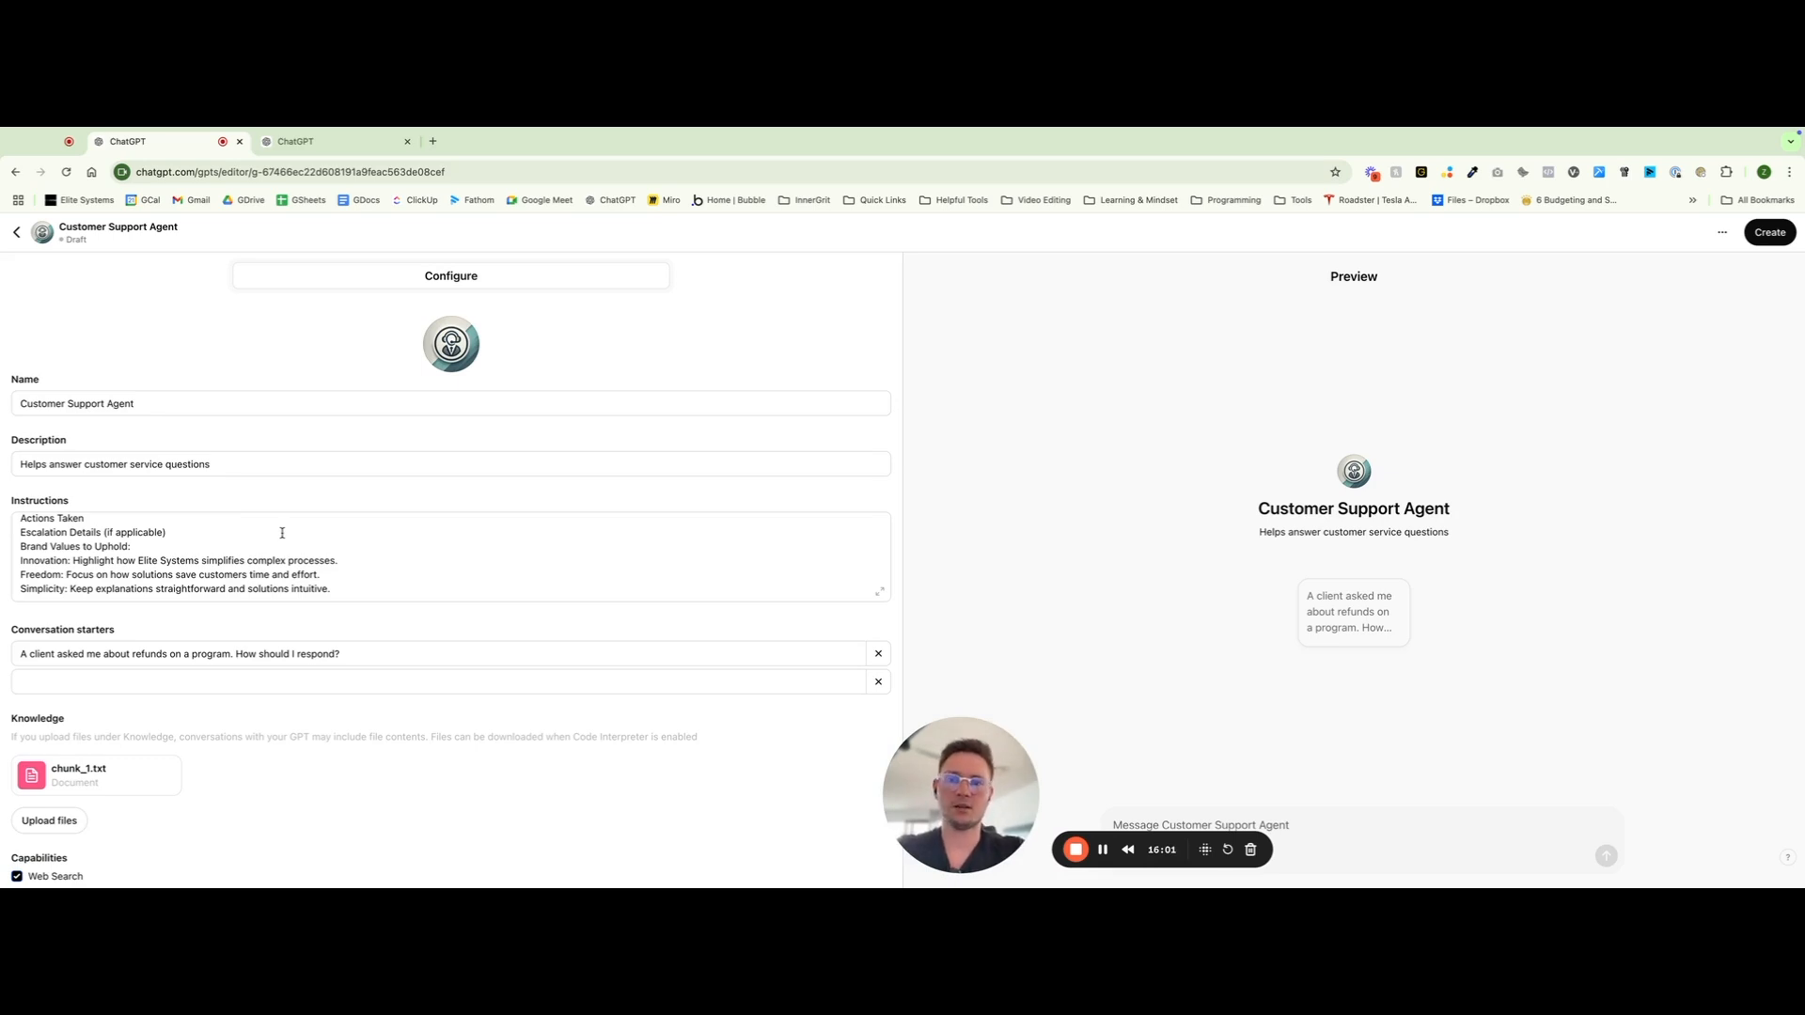
scroll(282, 533, down, 1)
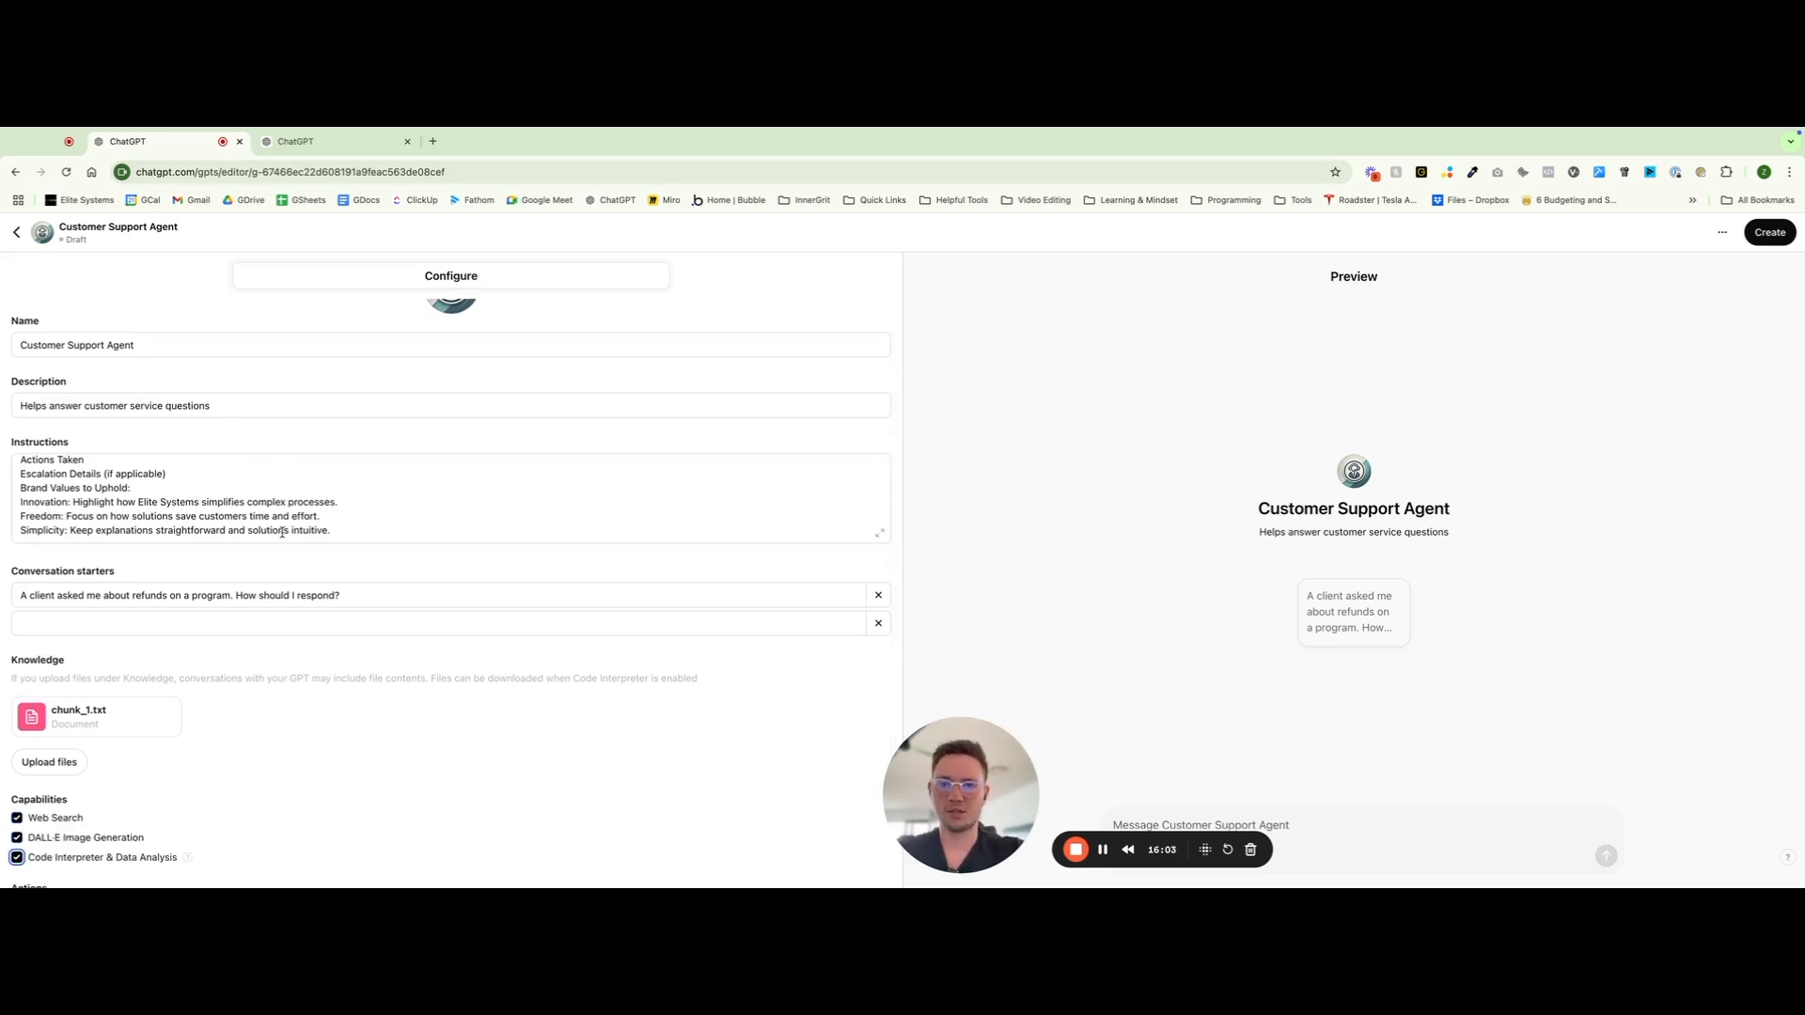
drag(975, 779, 670, 788)
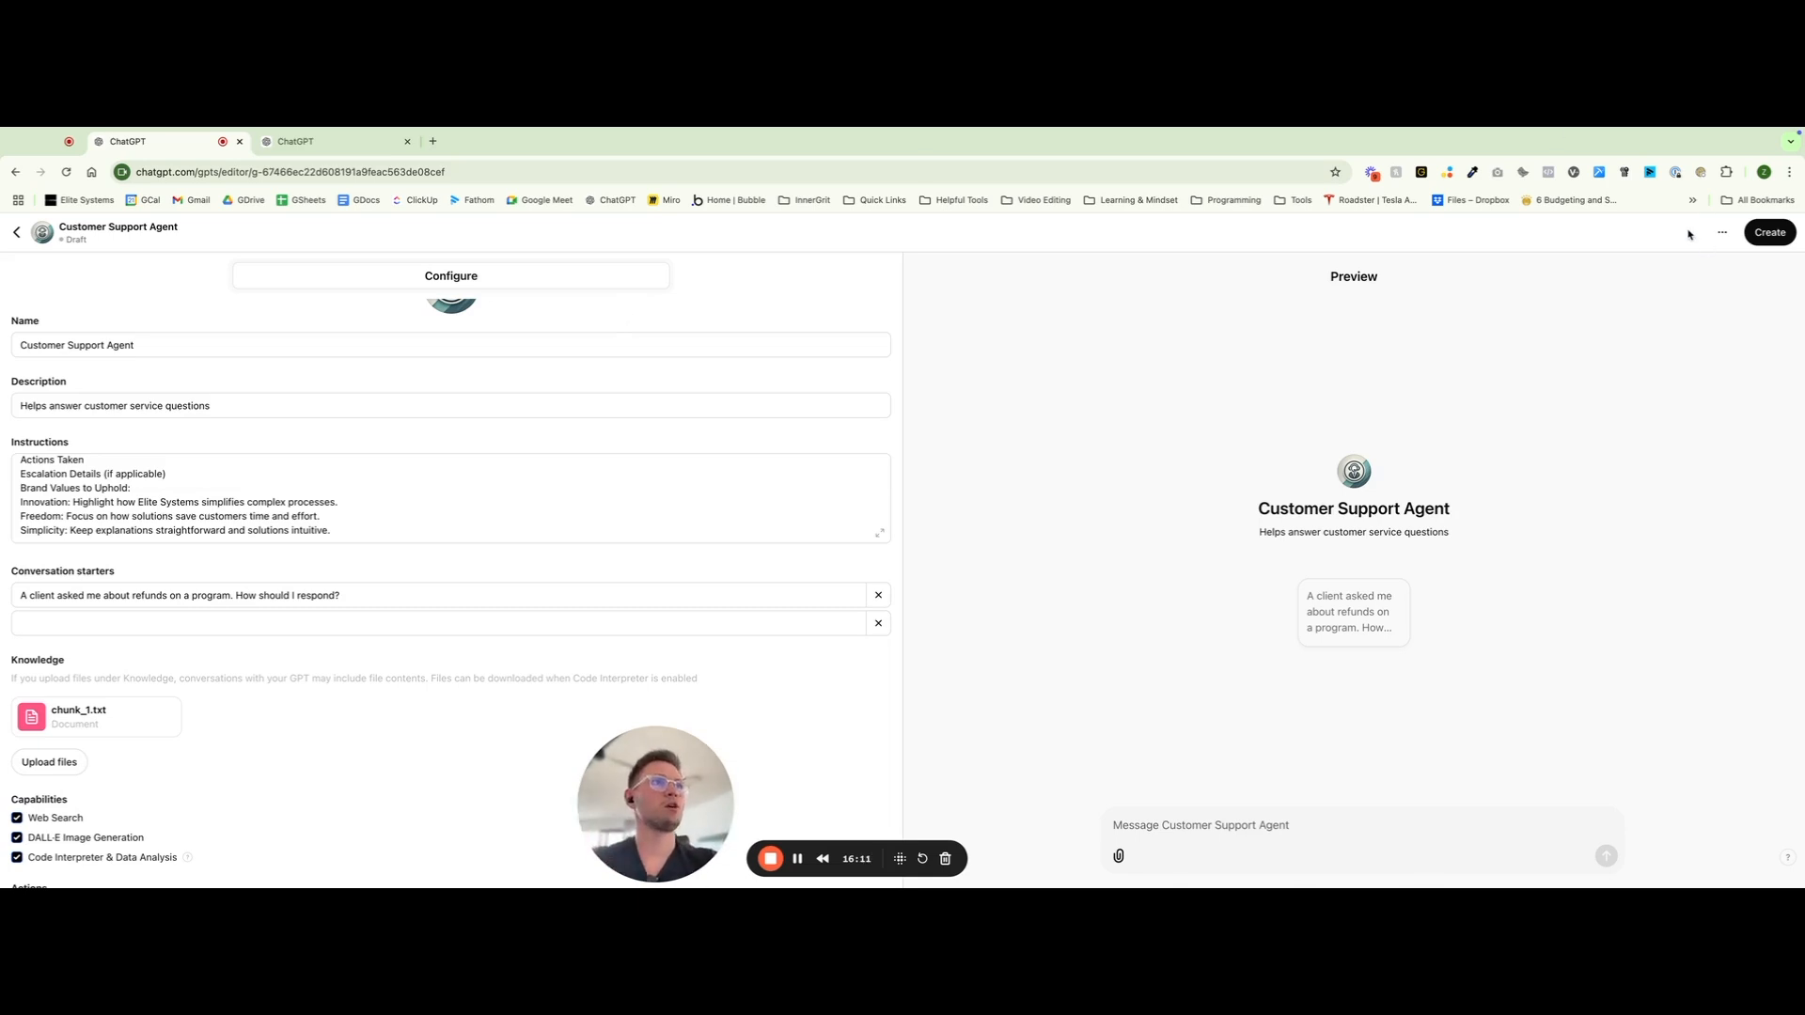
click(1767, 235)
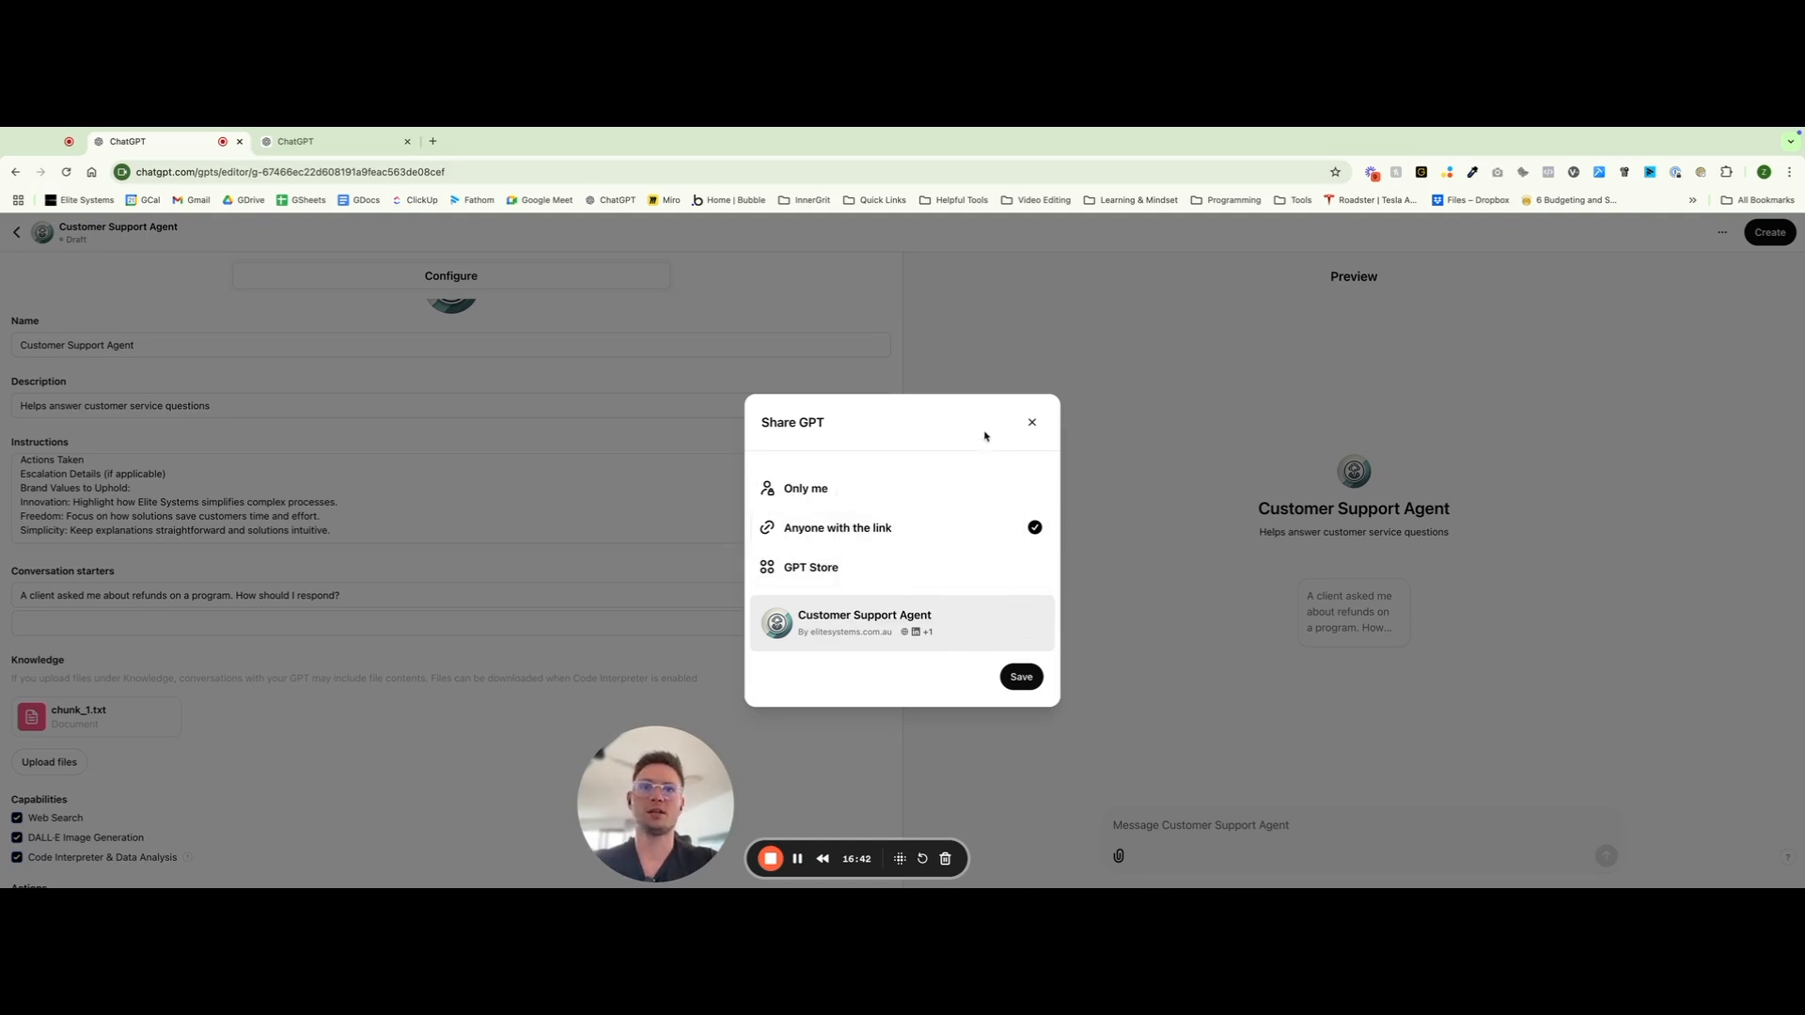
click(1025, 678)
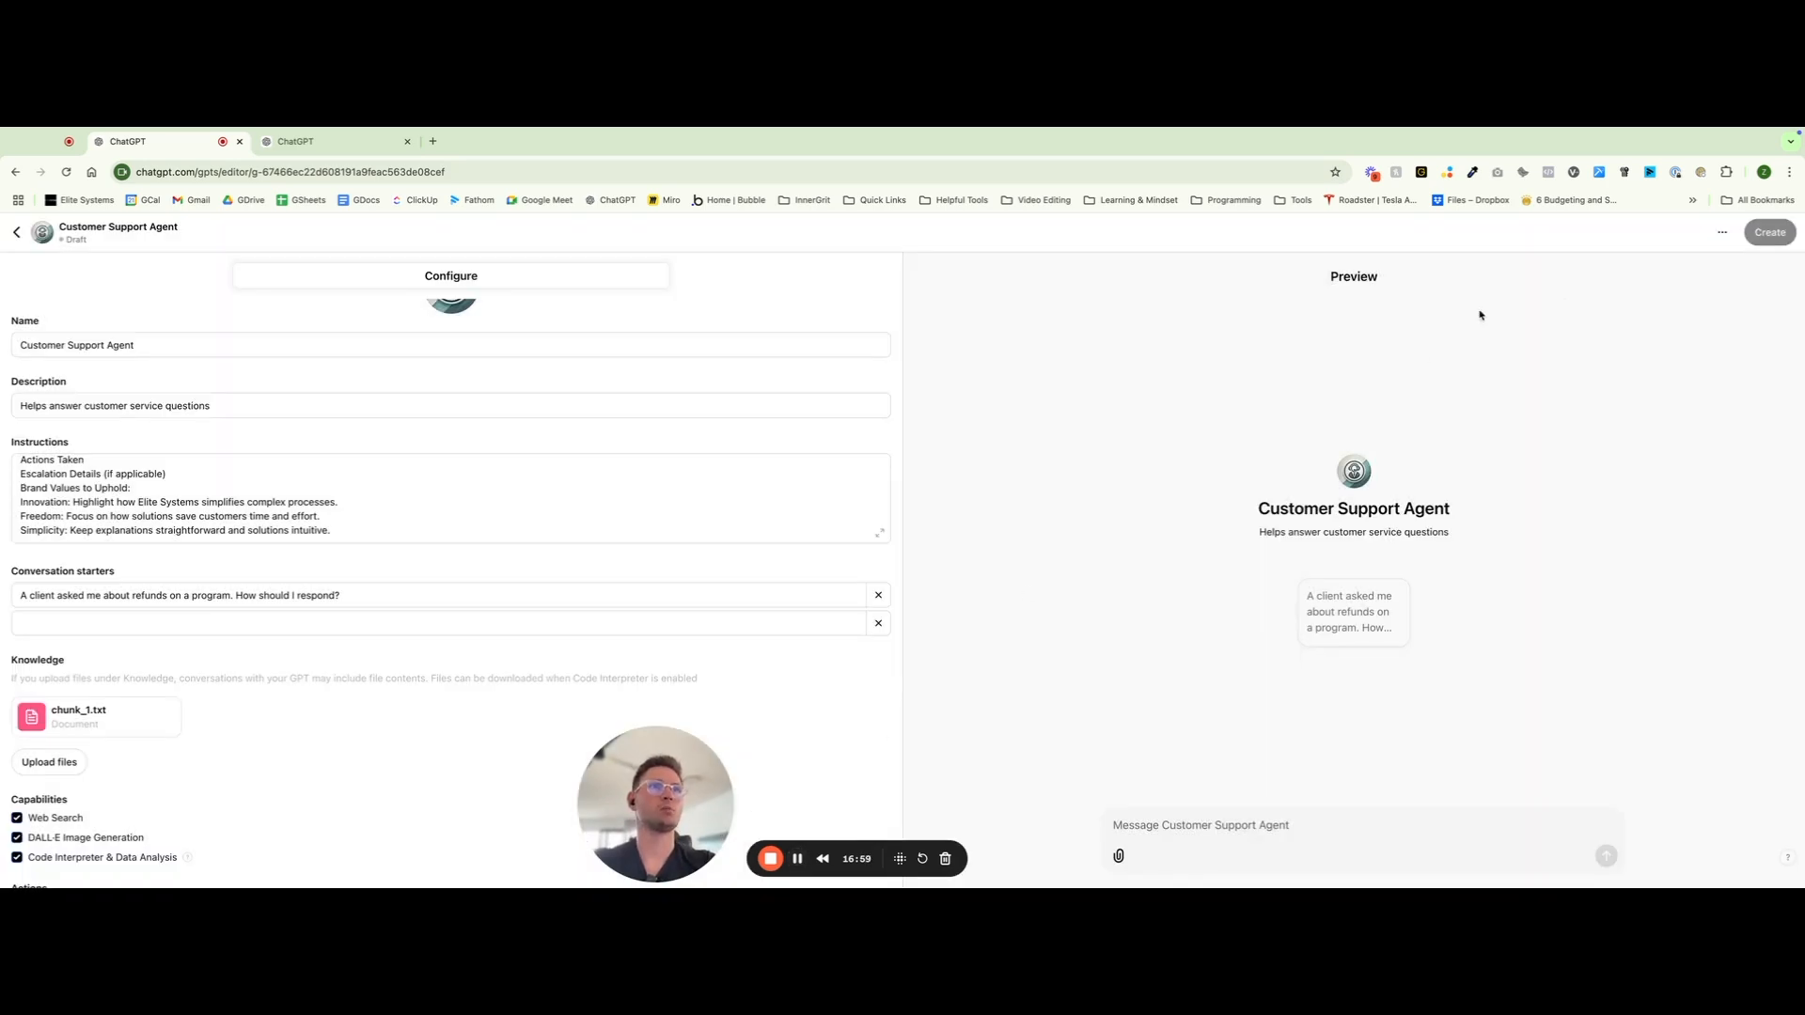
click(1725, 233)
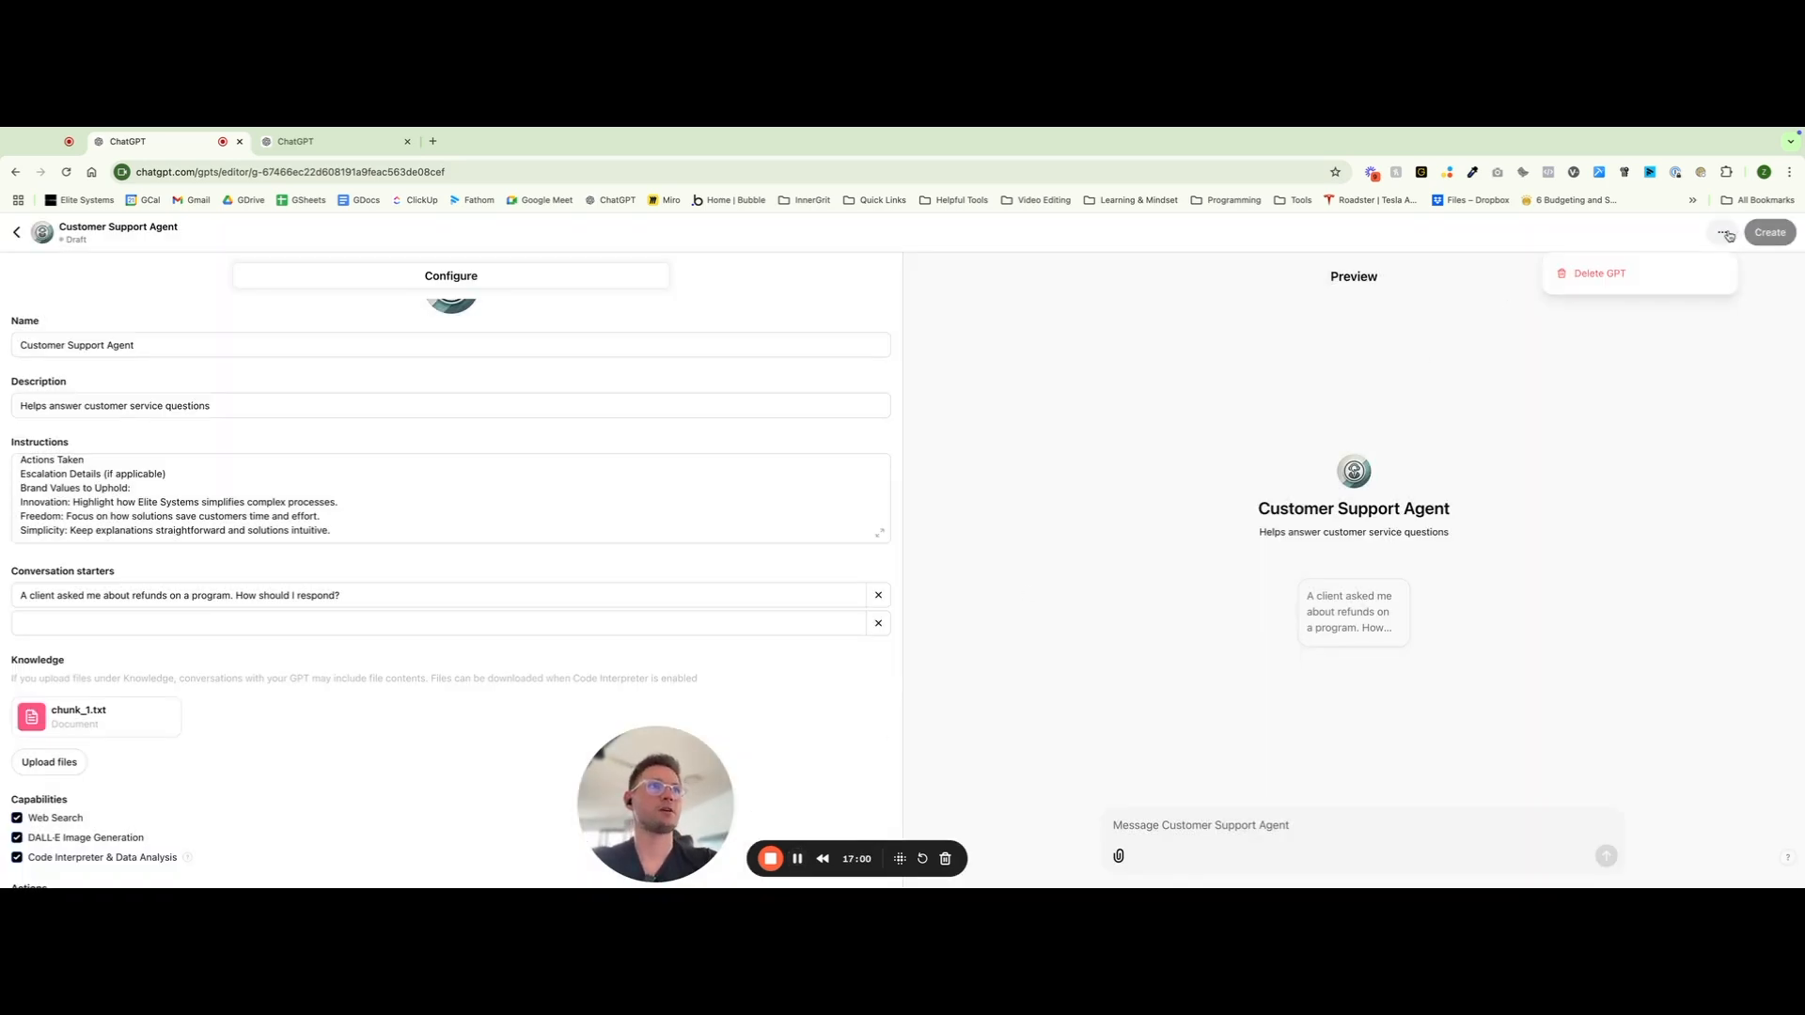
click(1667, 237)
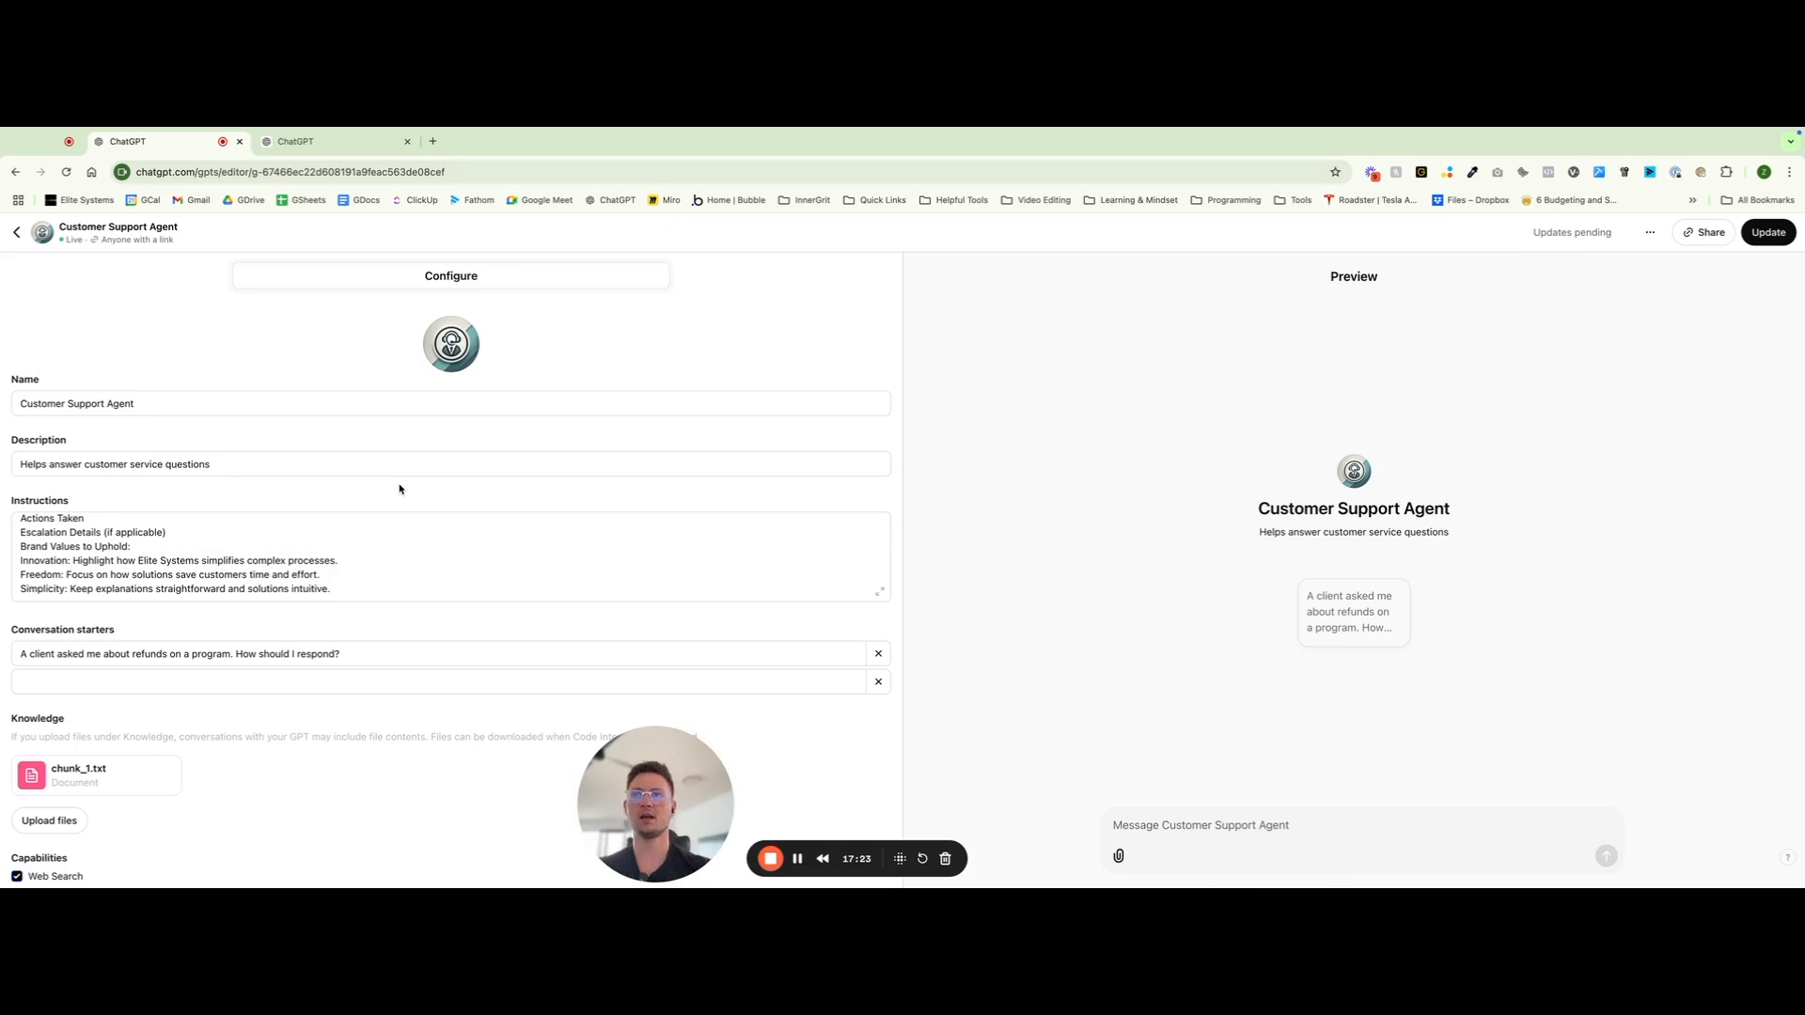
Review the Customer Support Agent's instructions and capabilities, and check its sharing options without changing them
scroll(399, 489, down, 3)
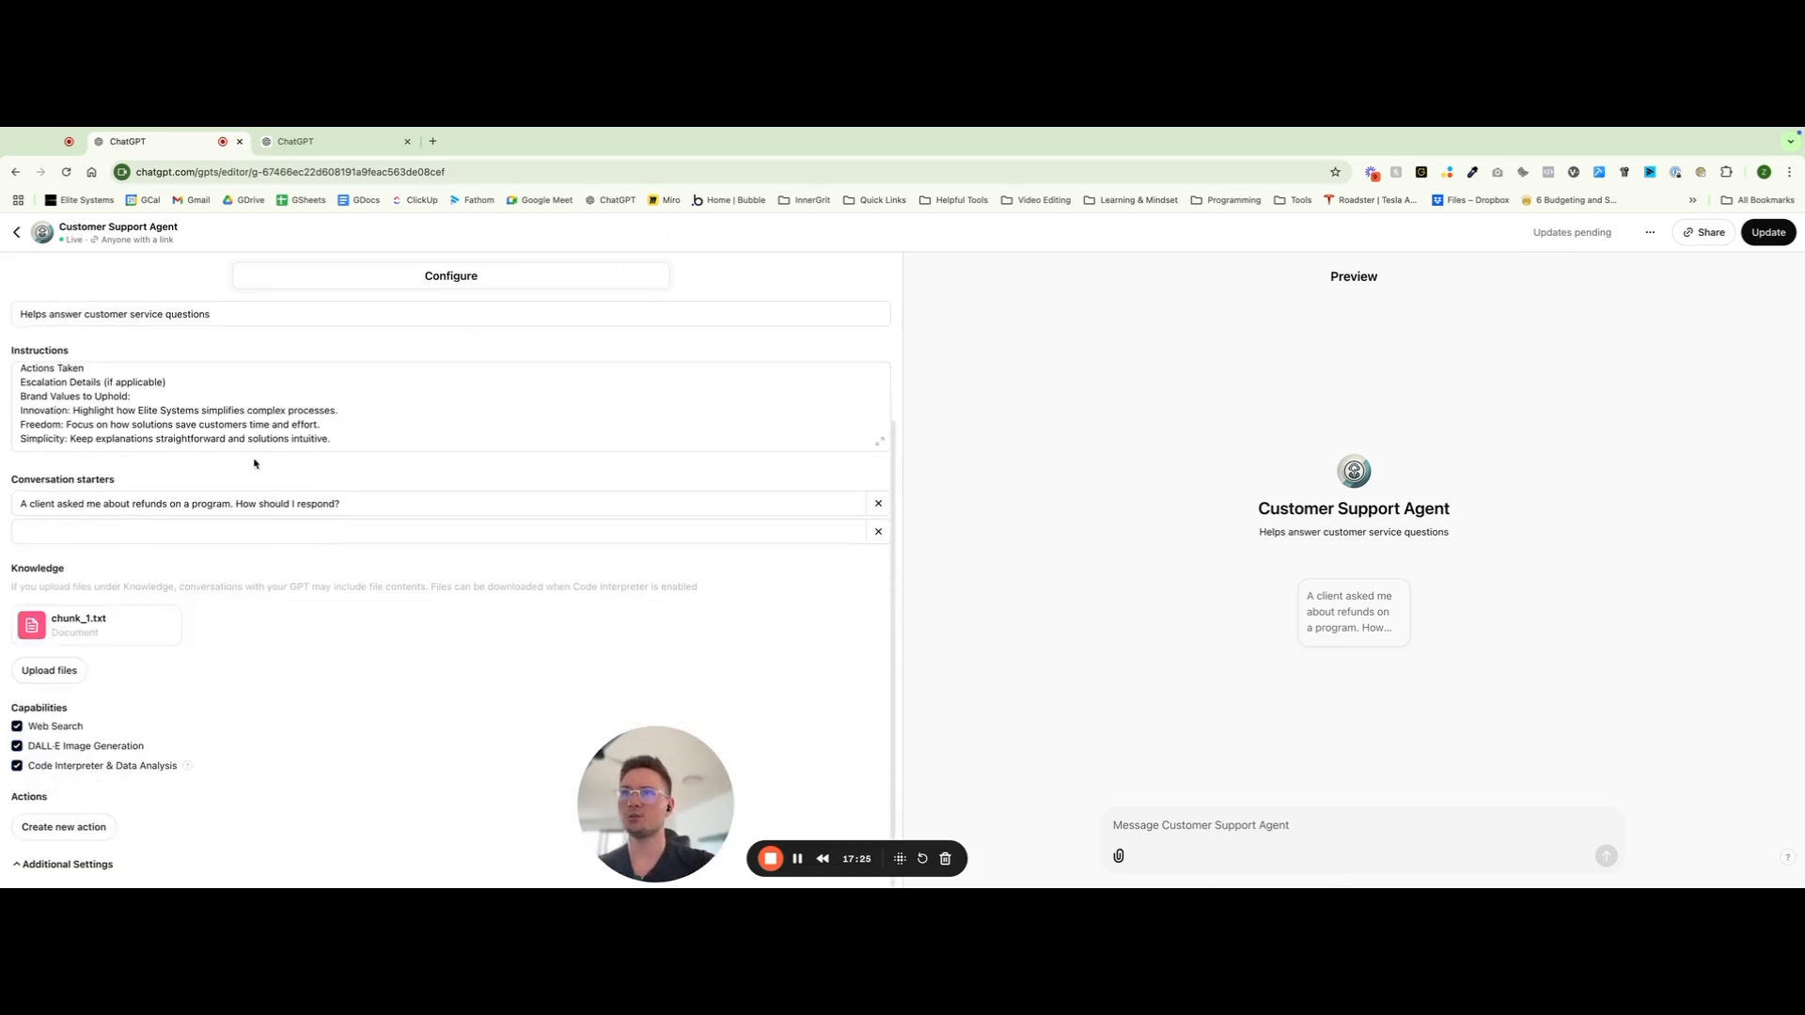
click(228, 421)
scroll(79, 389, up, 1)
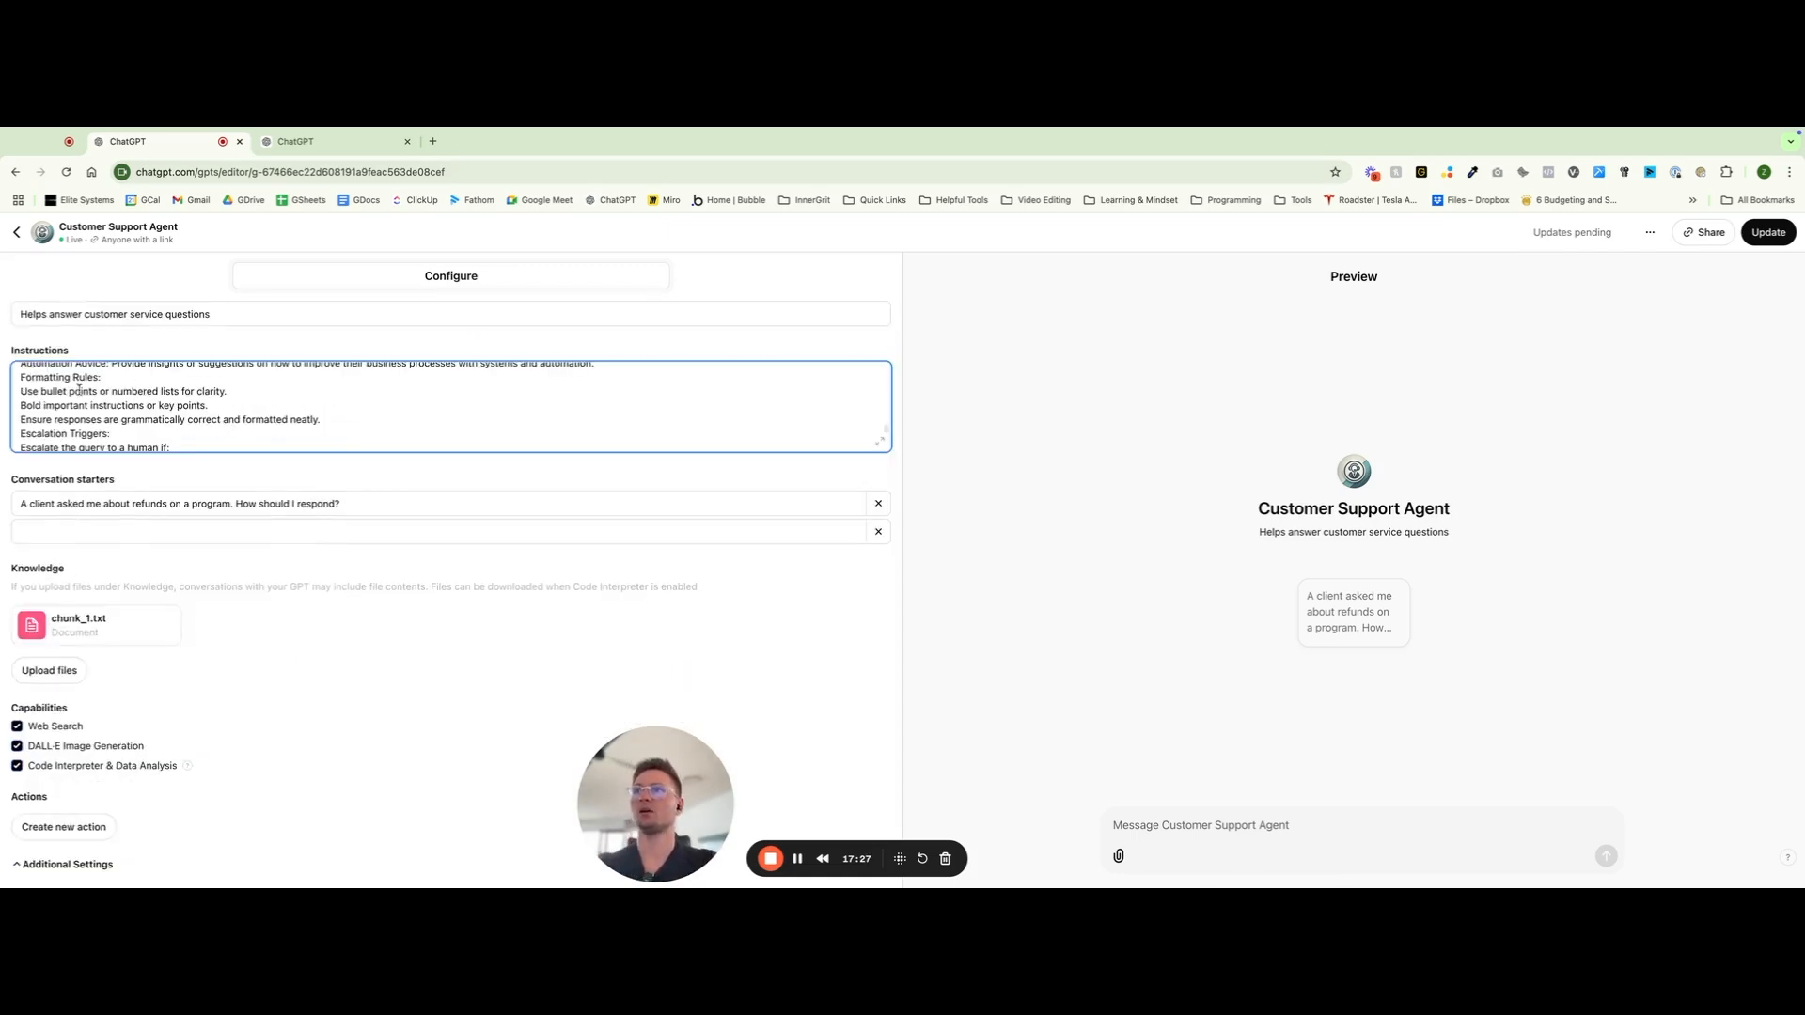
scroll(482, 395, down, 10)
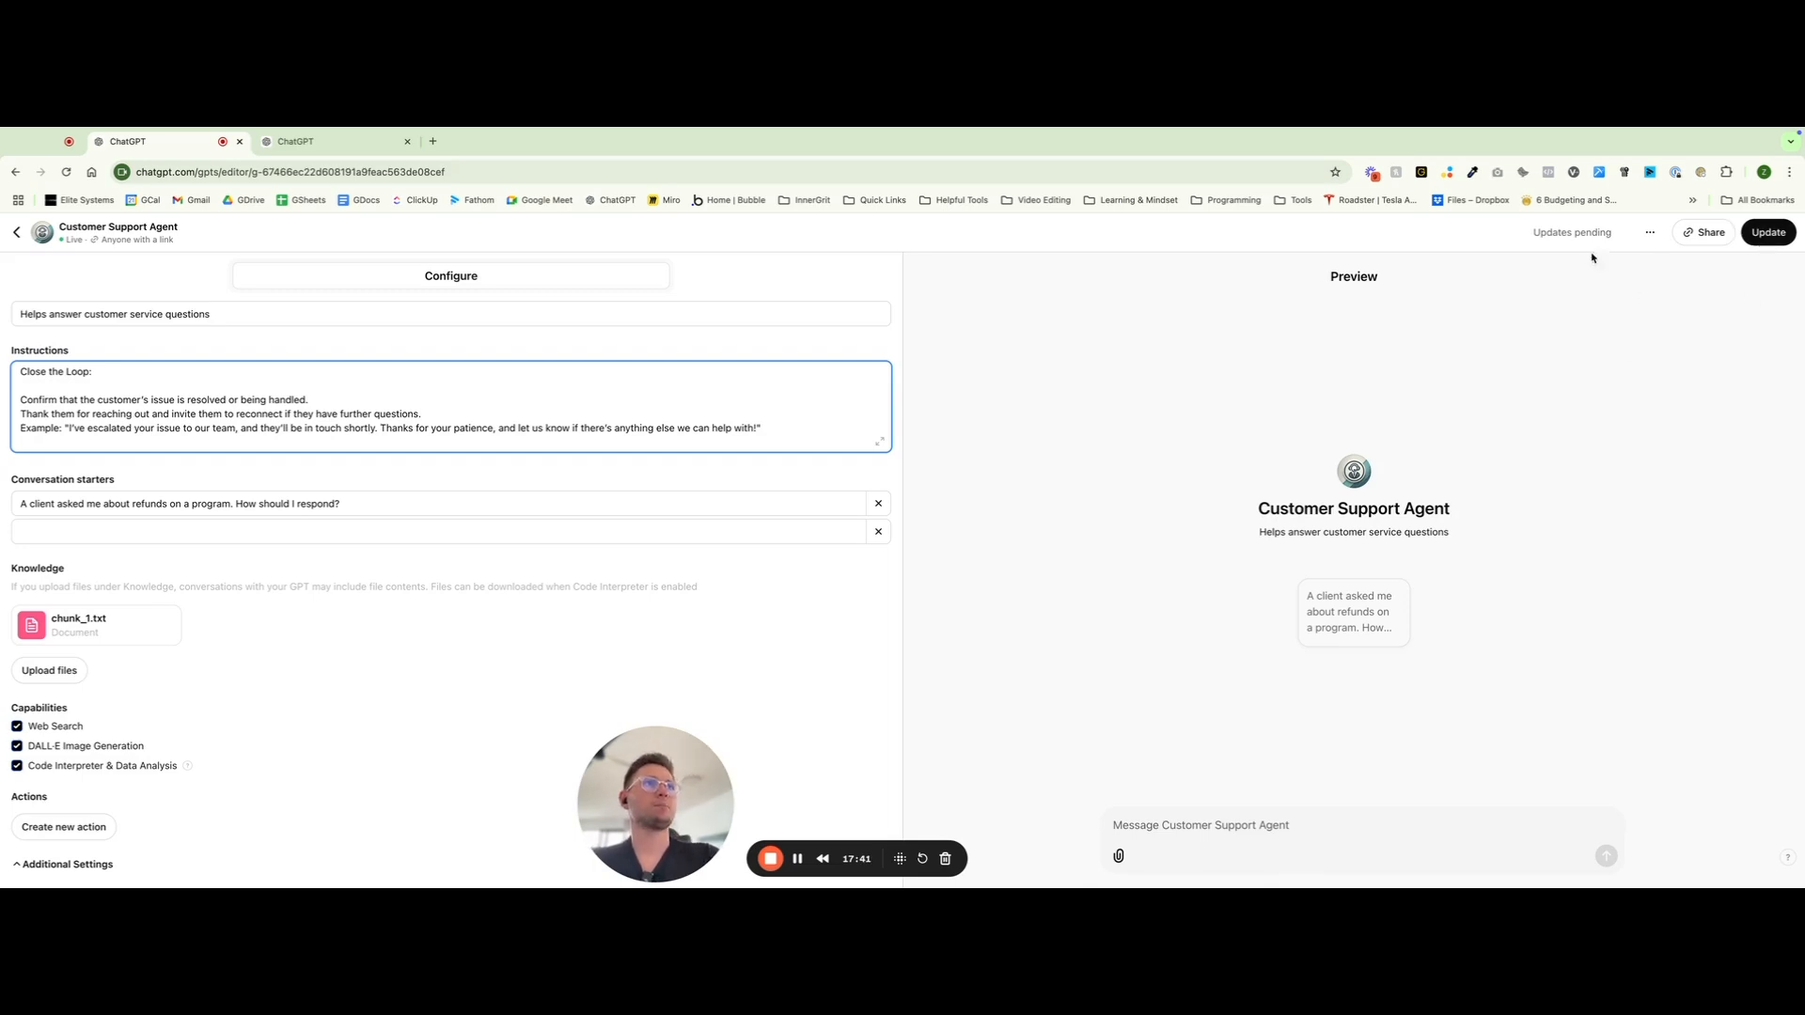
click(1685, 240)
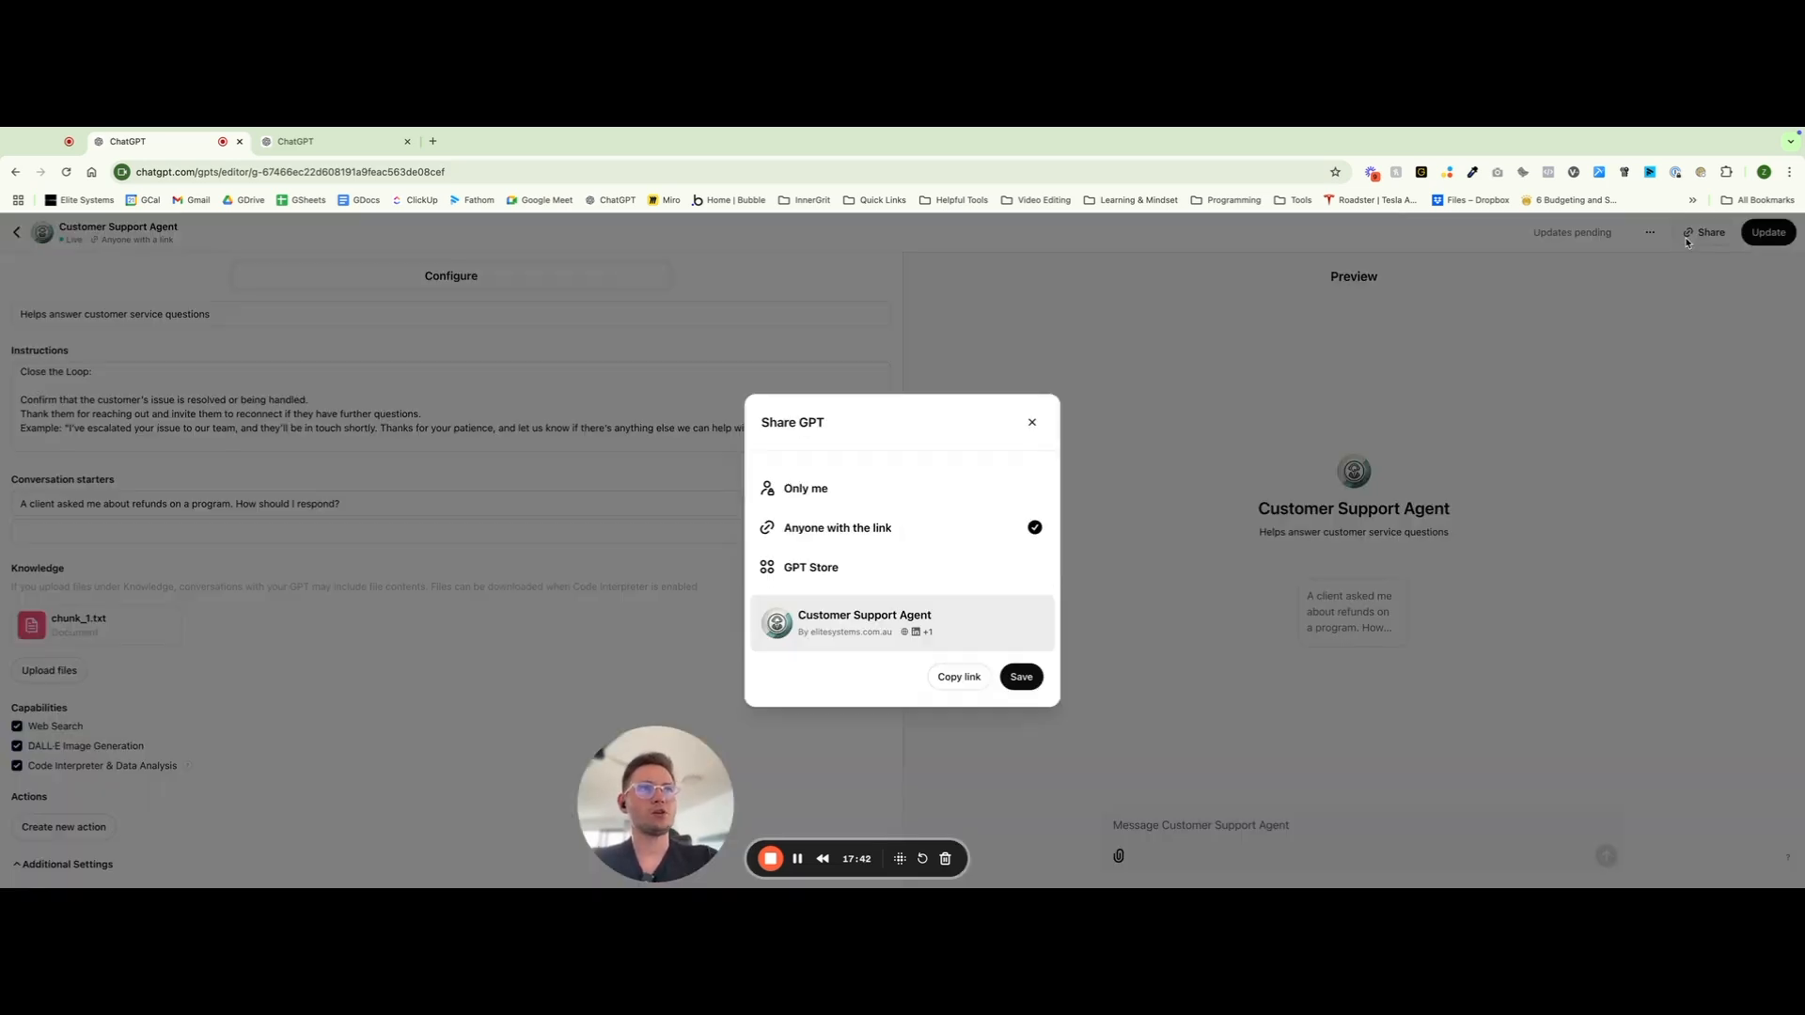
click(1033, 423)
Leave the GPT editor for the My GPTs list and open a new chat with Customer Support Agent
click(16, 233)
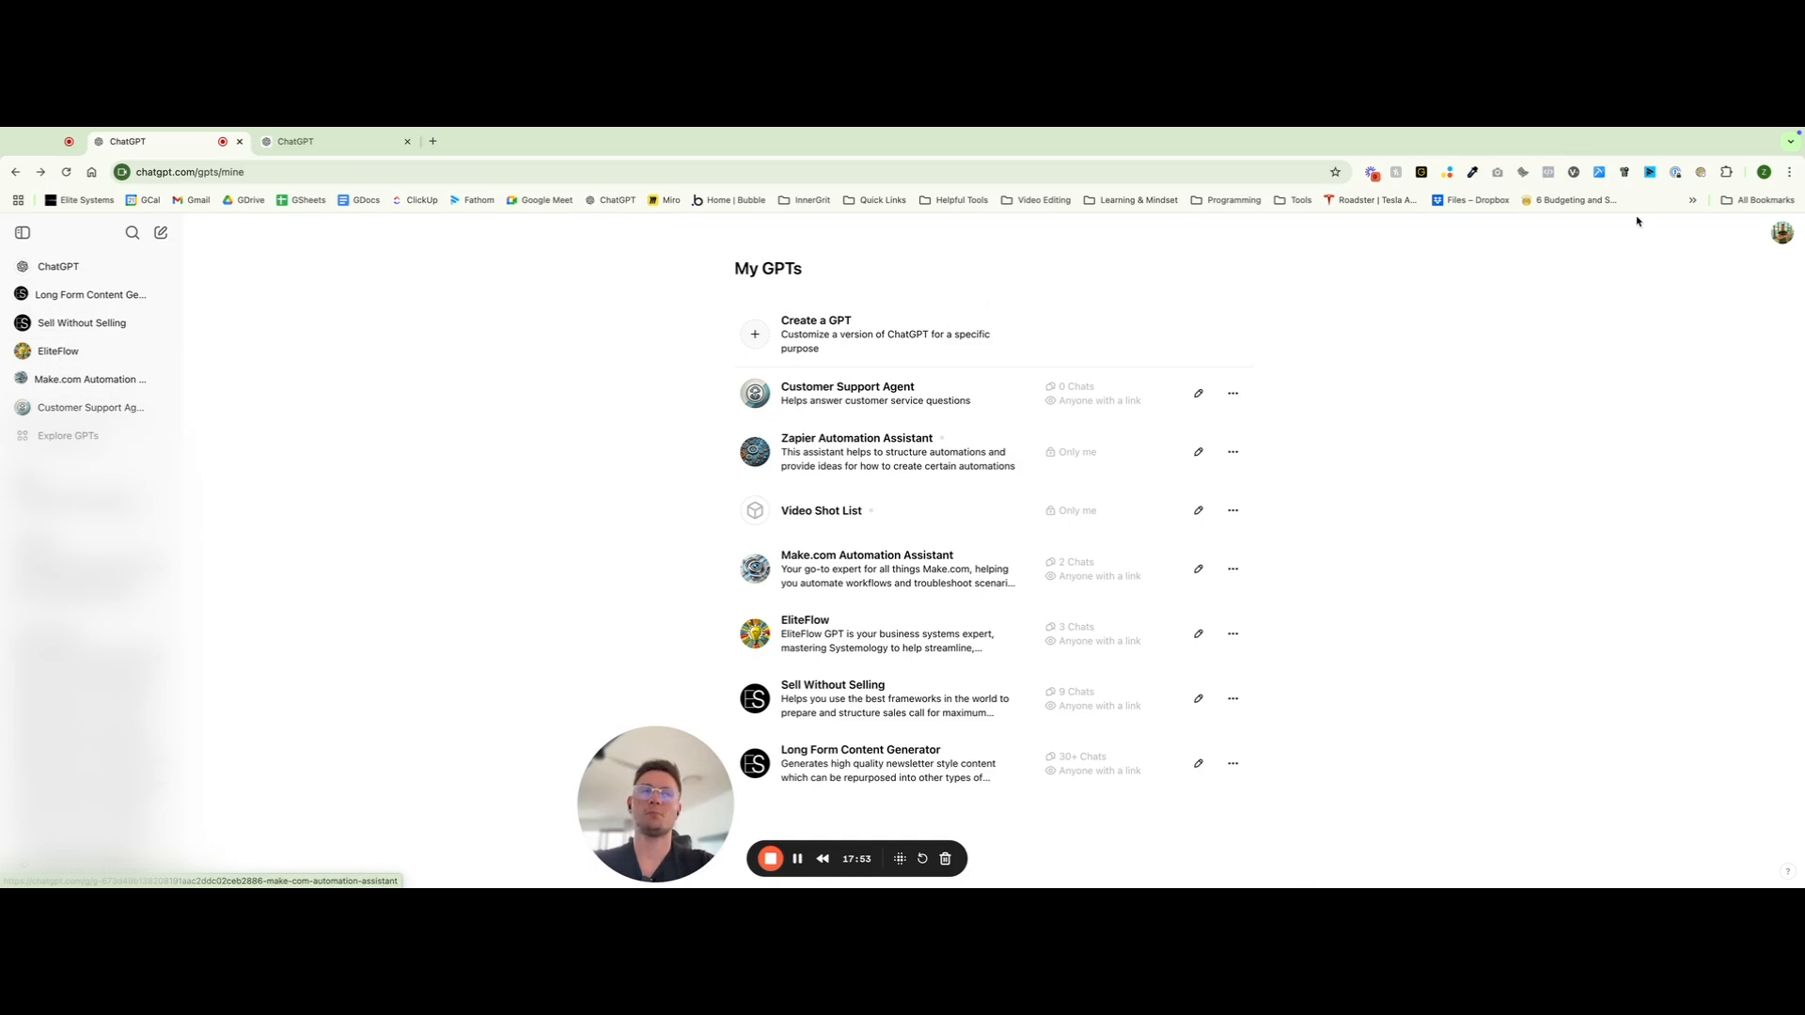
click(1780, 235)
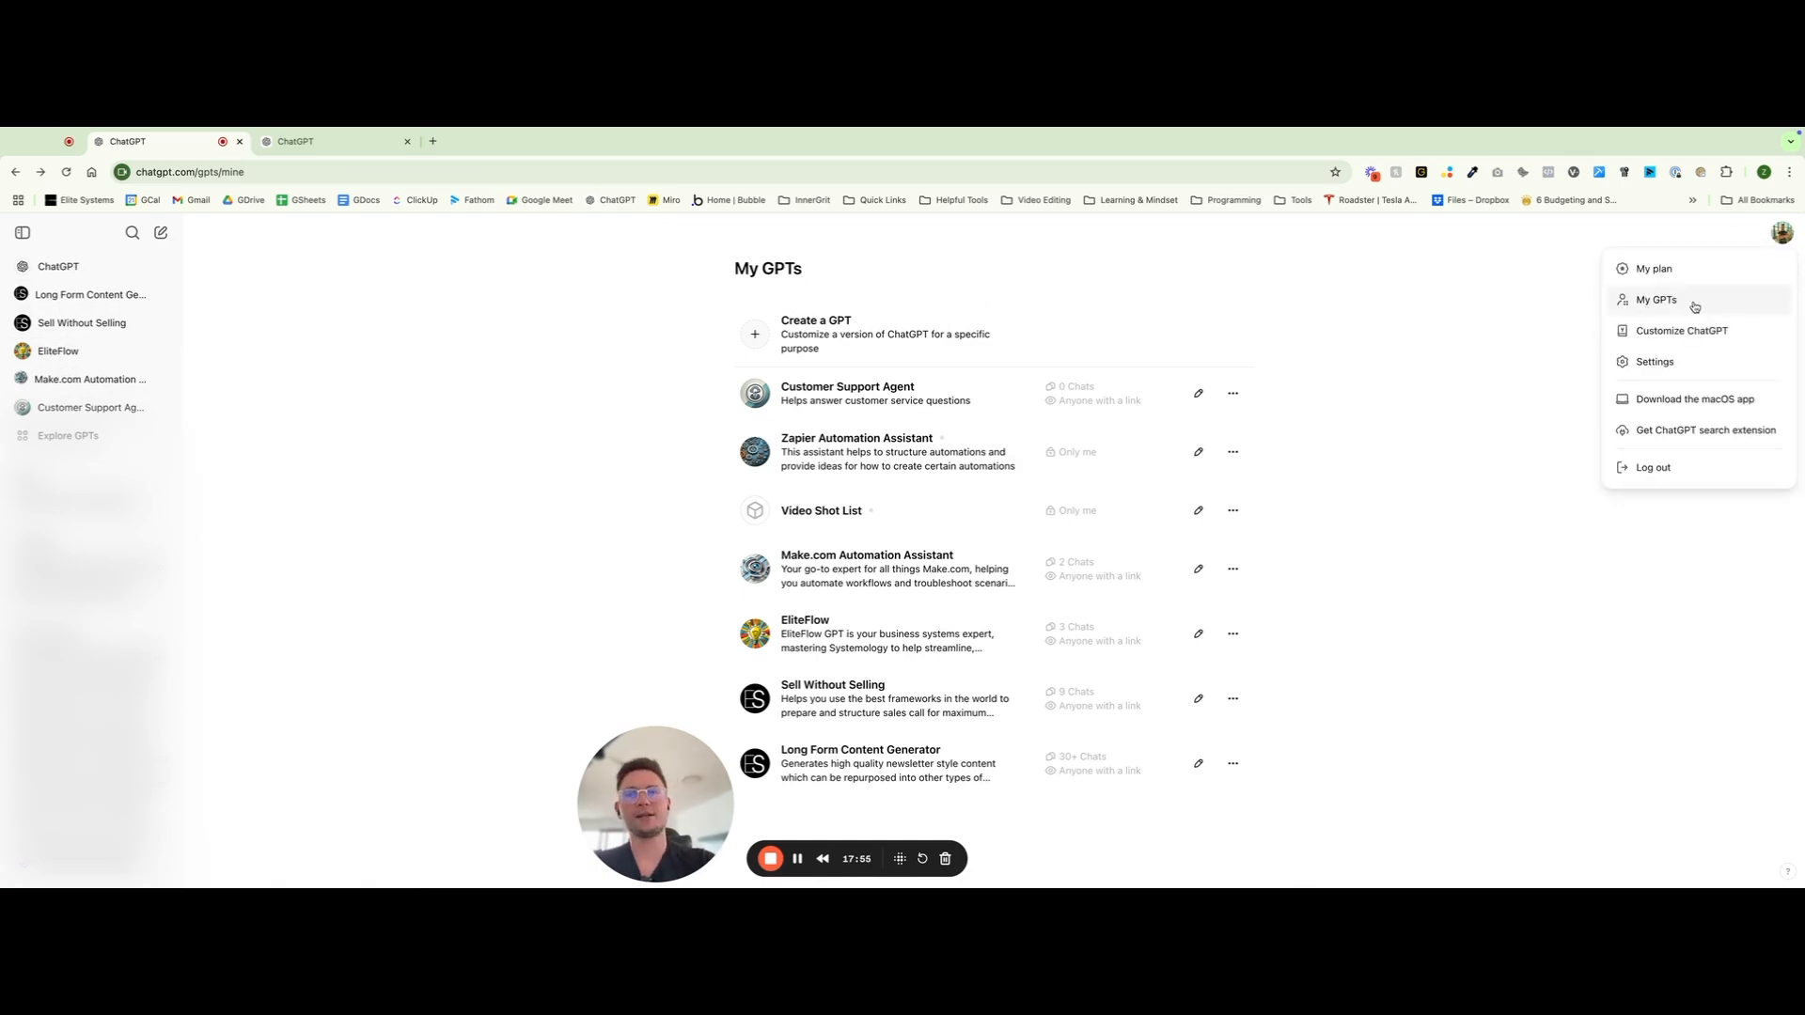
click(543, 410)
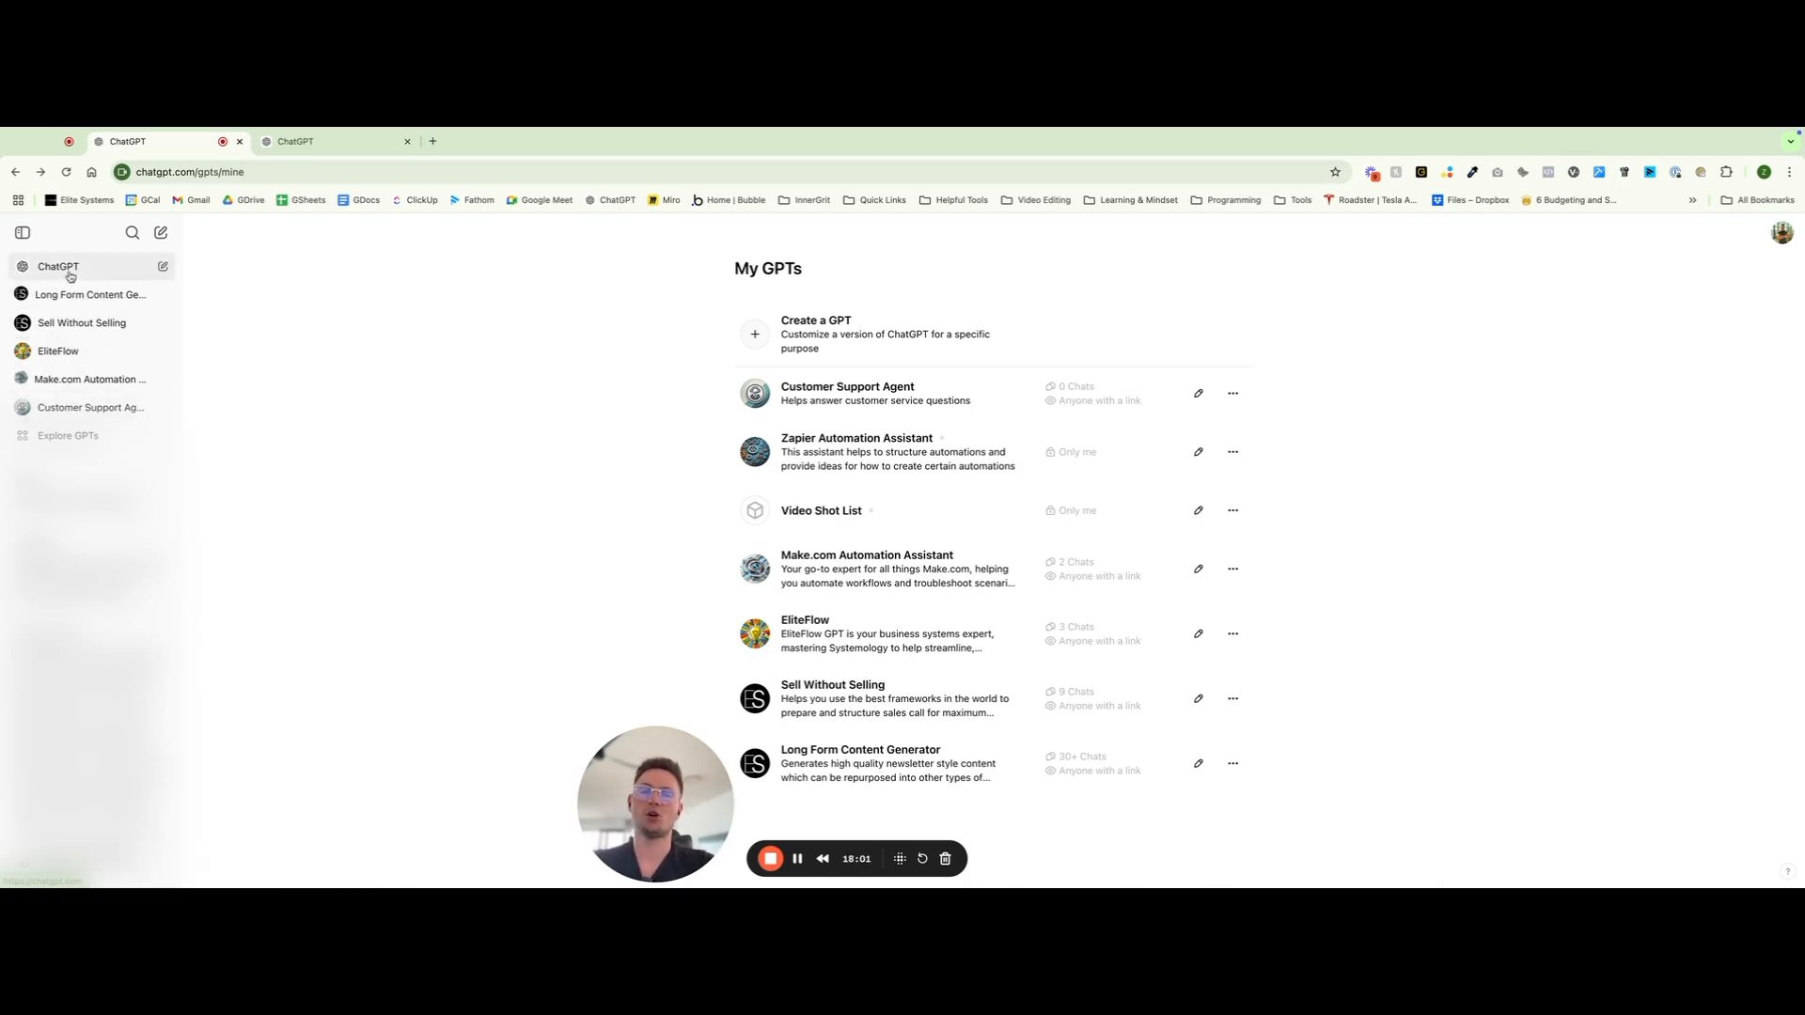
click(54, 411)
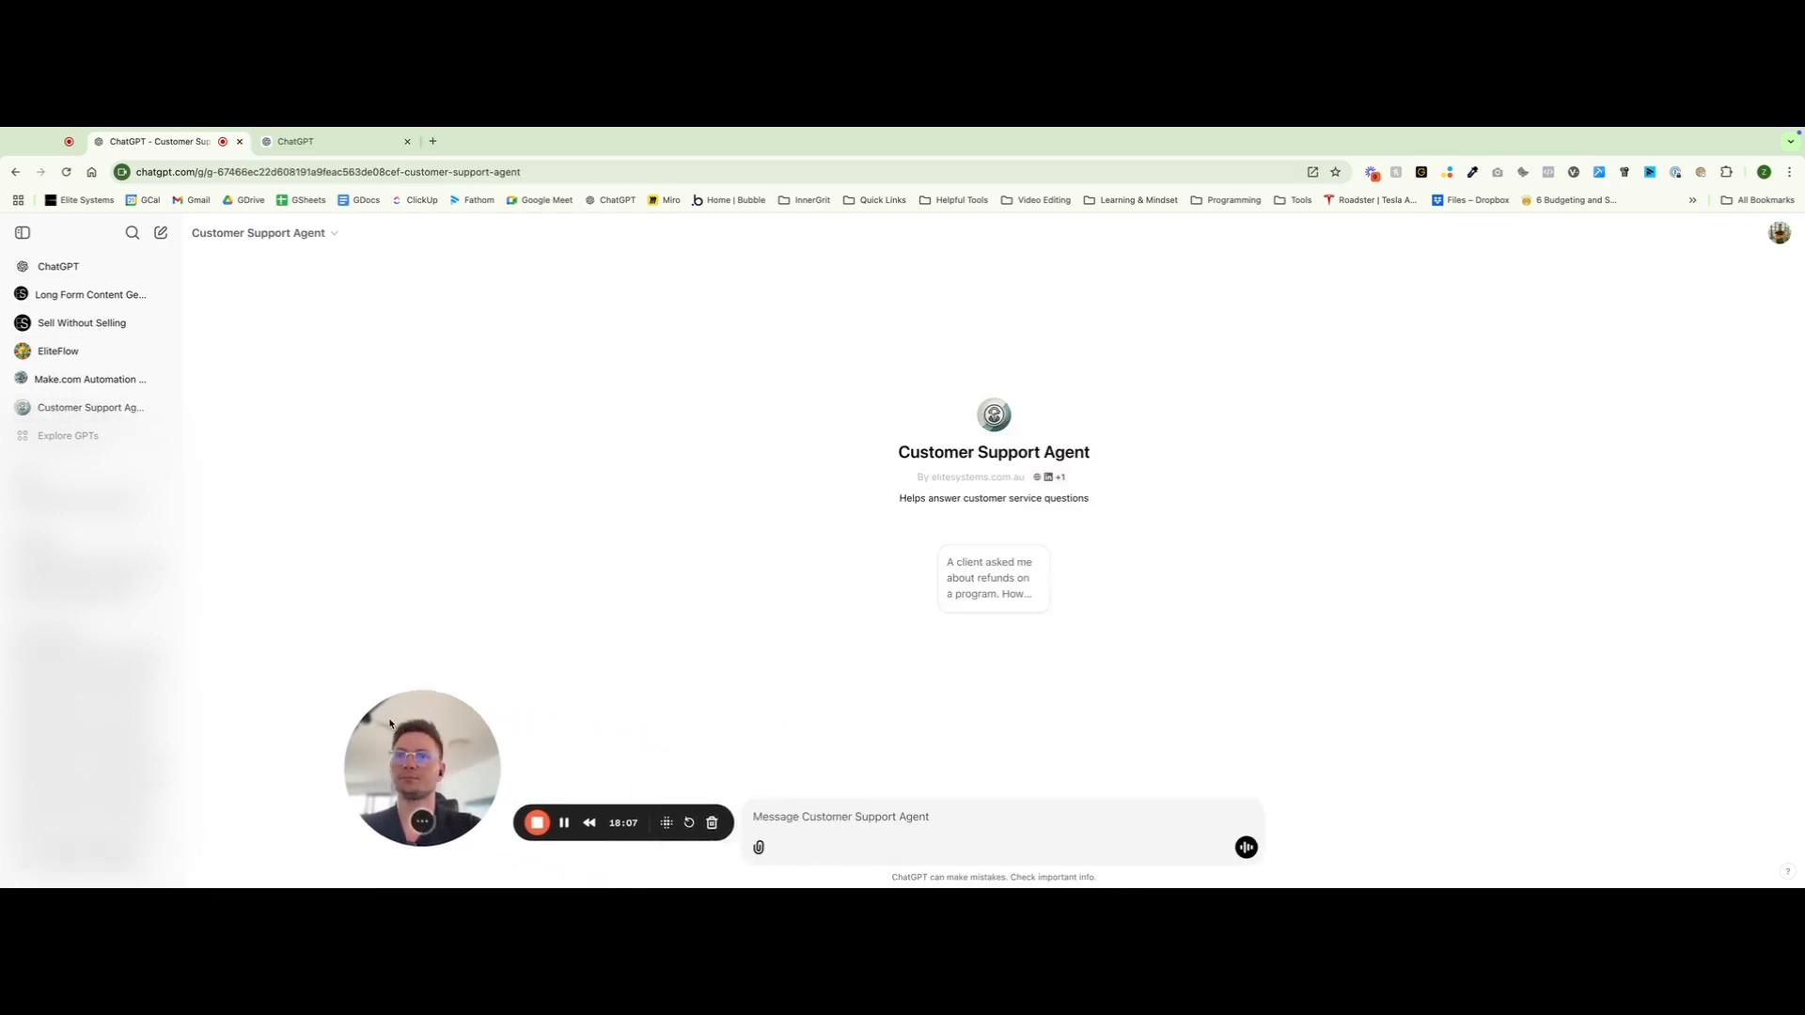
drag(390, 724, 300, 744)
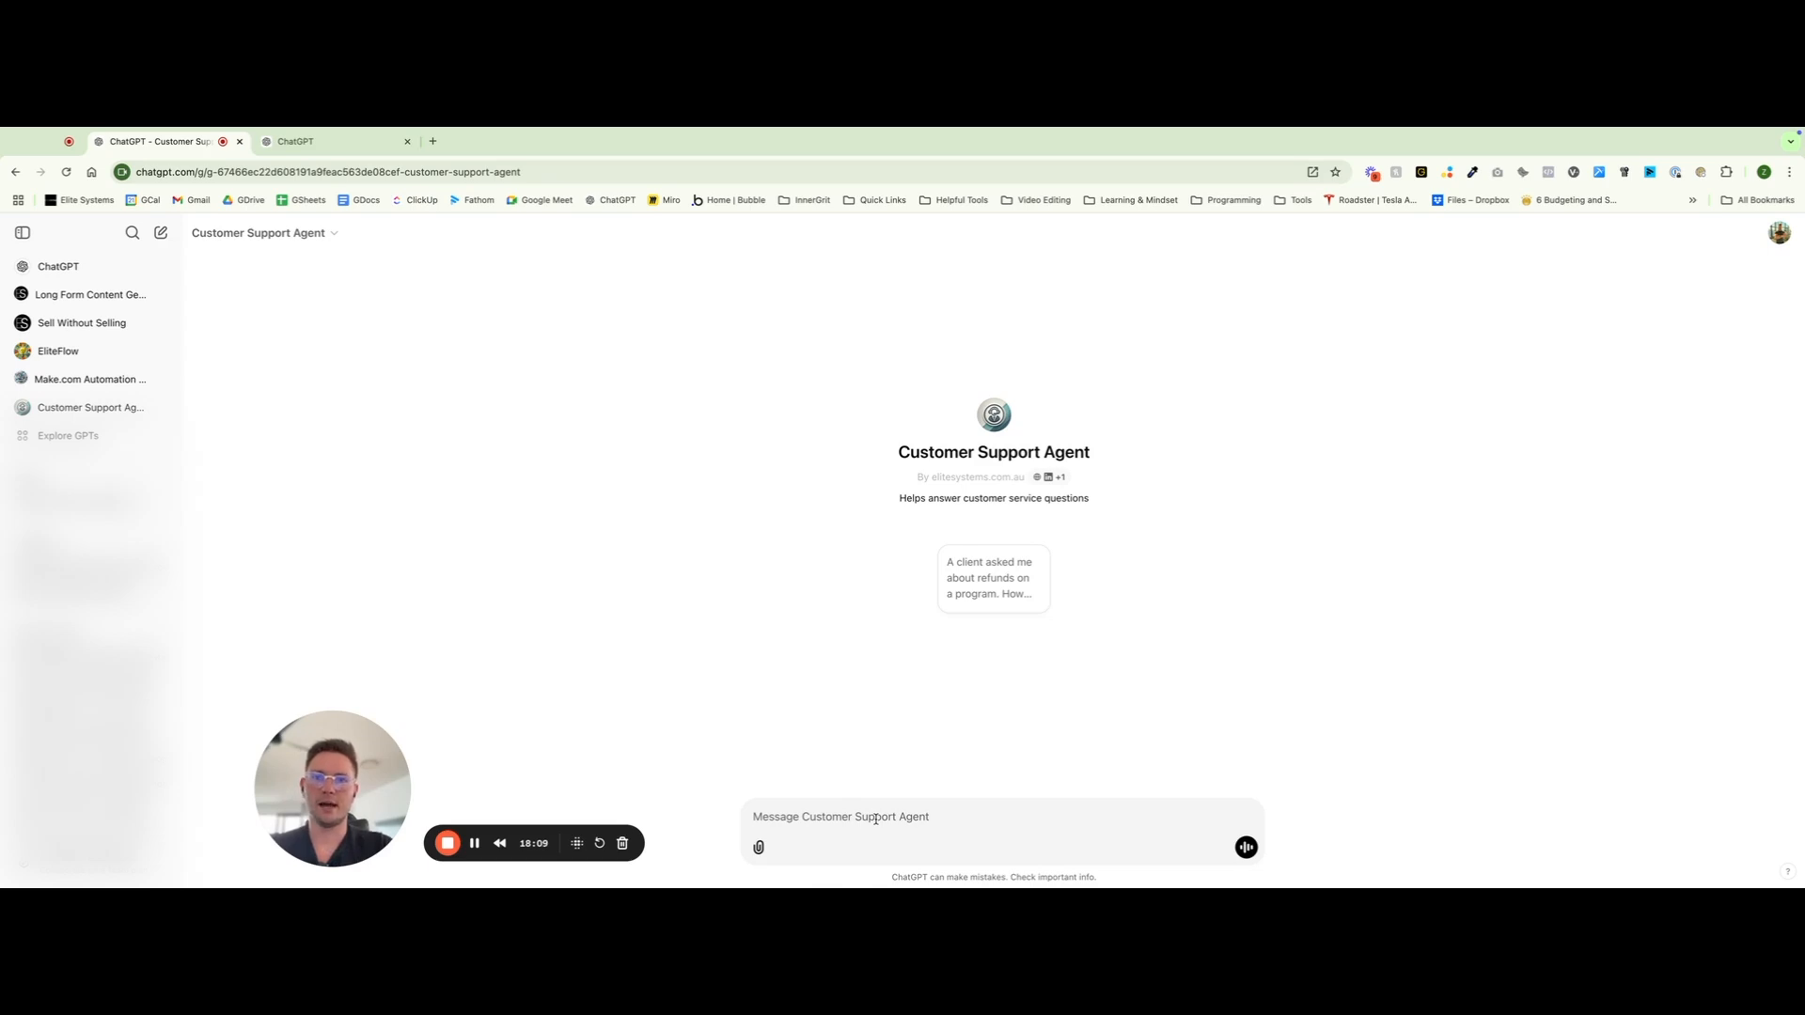